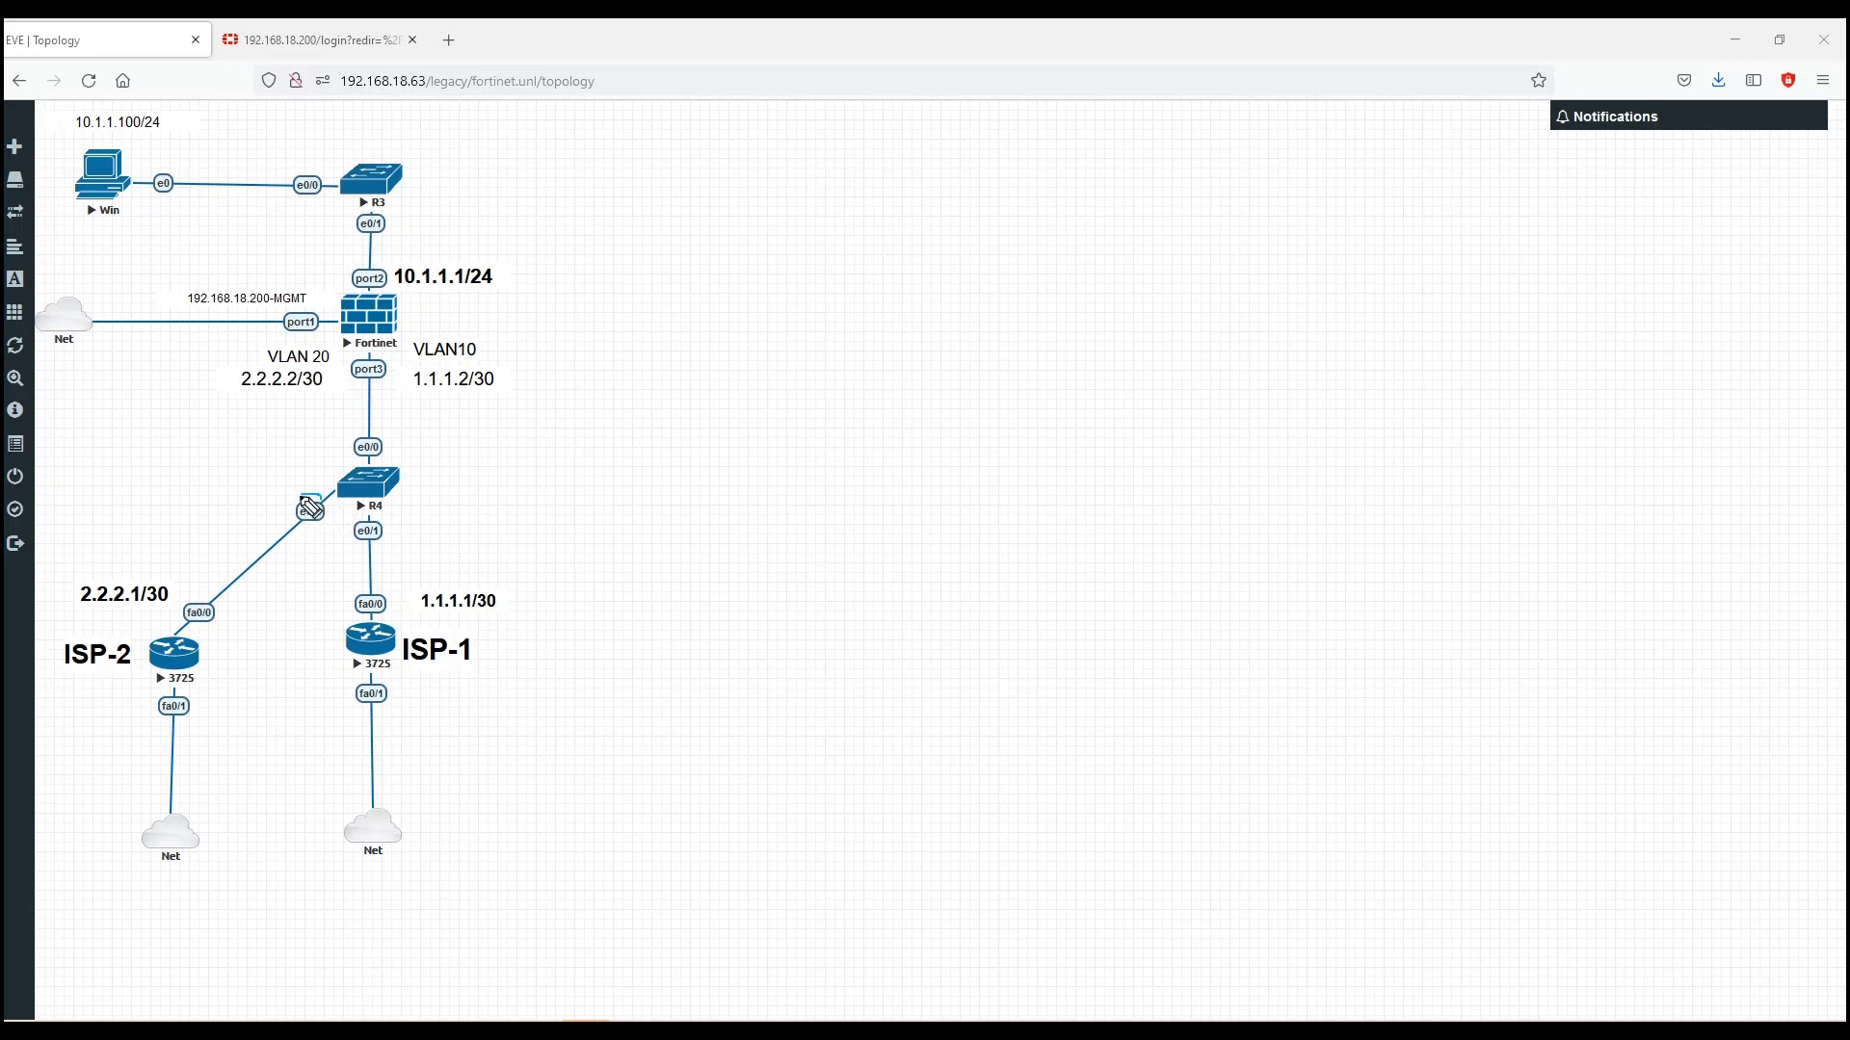
Step: On R4's topology, circle e0/2 and label it 20, mark e0/0 Trunk and e0/1 10
click(303, 513)
mouse_move(296, 530)
mouse_down()
mouse_move(321, 498)
mouse_move(234, 527)
mouse_move(255, 514)
mouse_up()
mouse_move(399, 435)
mouse_down()
mouse_move(404, 452)
mouse_move(475, 455)
mouse_up()
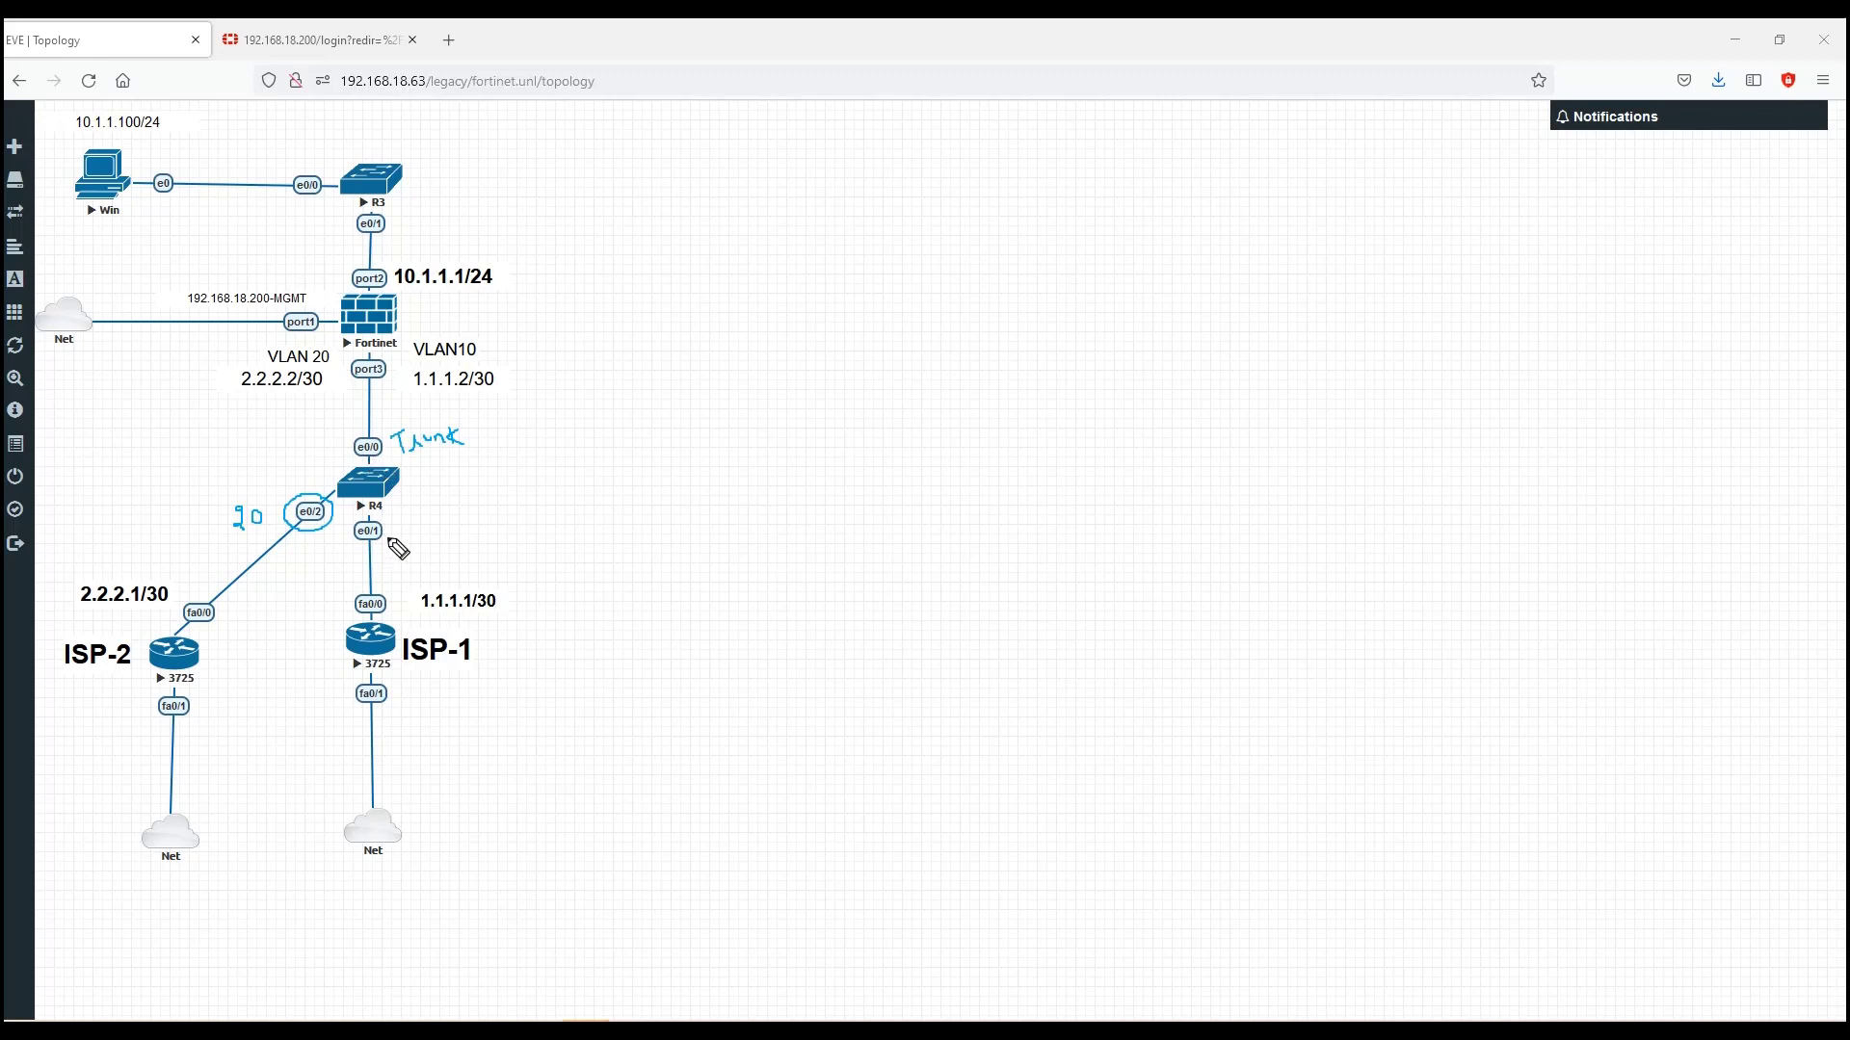
drag(401, 527, 428, 536)
Step: Open R4's console and enter privileged mode with enable
click(365, 490)
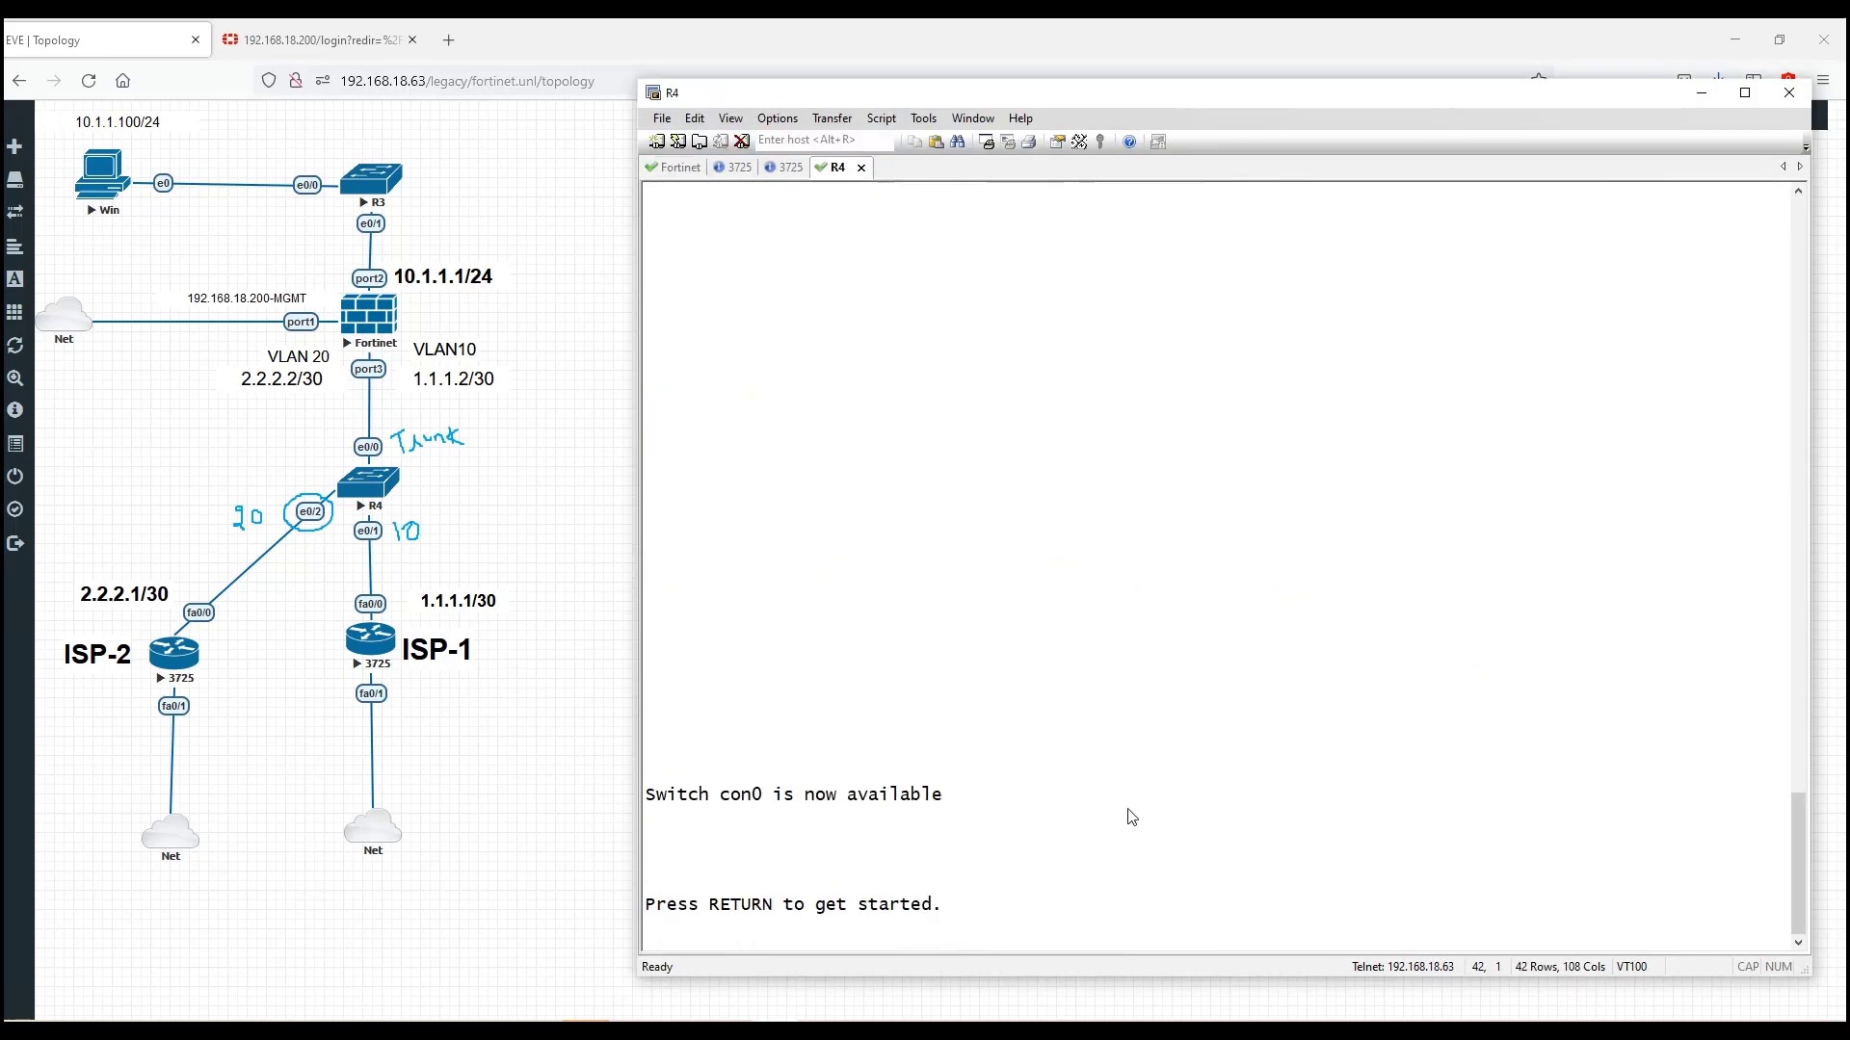
key(Return)
key(Return)
key(Return)
key(Return)
key(Return)
key(Return)
text(en)
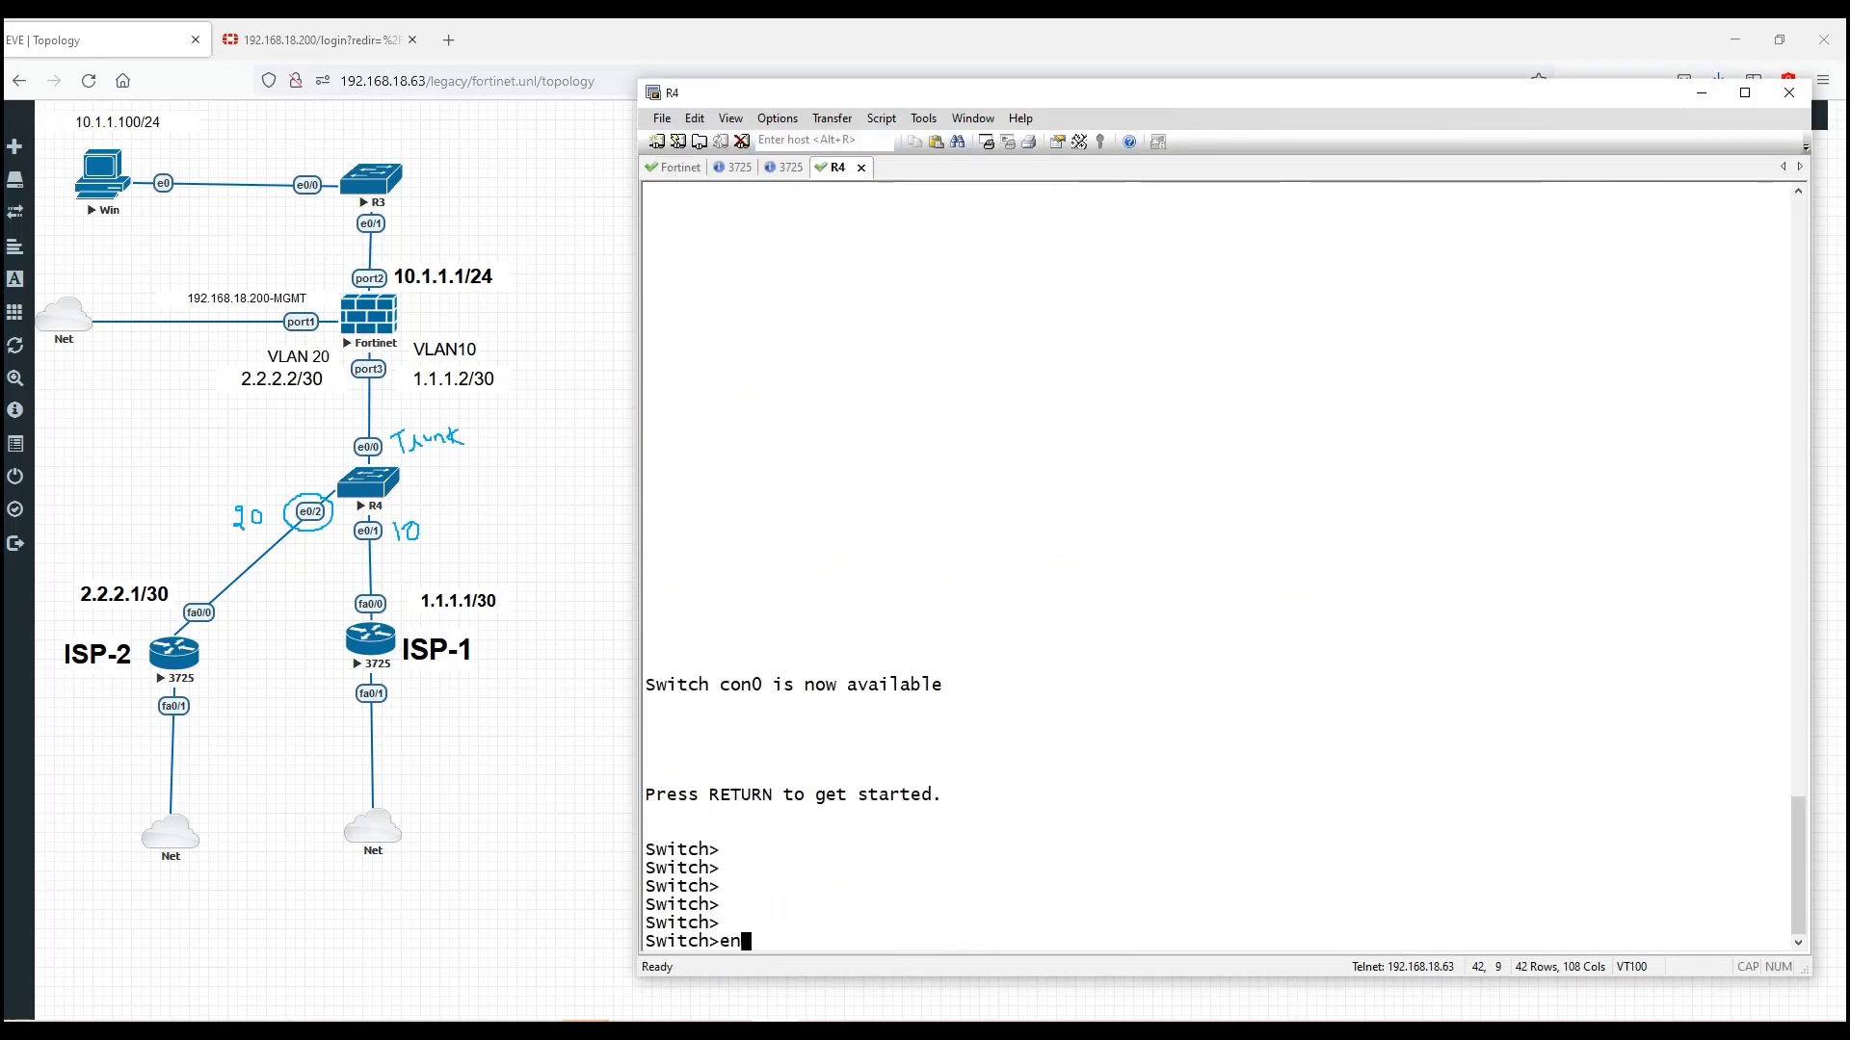
key(Tab)
key(Return)
Step: Run show interfaces status on the R4 switch
text(sho)
key(Tab)
text(int)
key(Tab)
text(st)
key(Tab)
text(at)
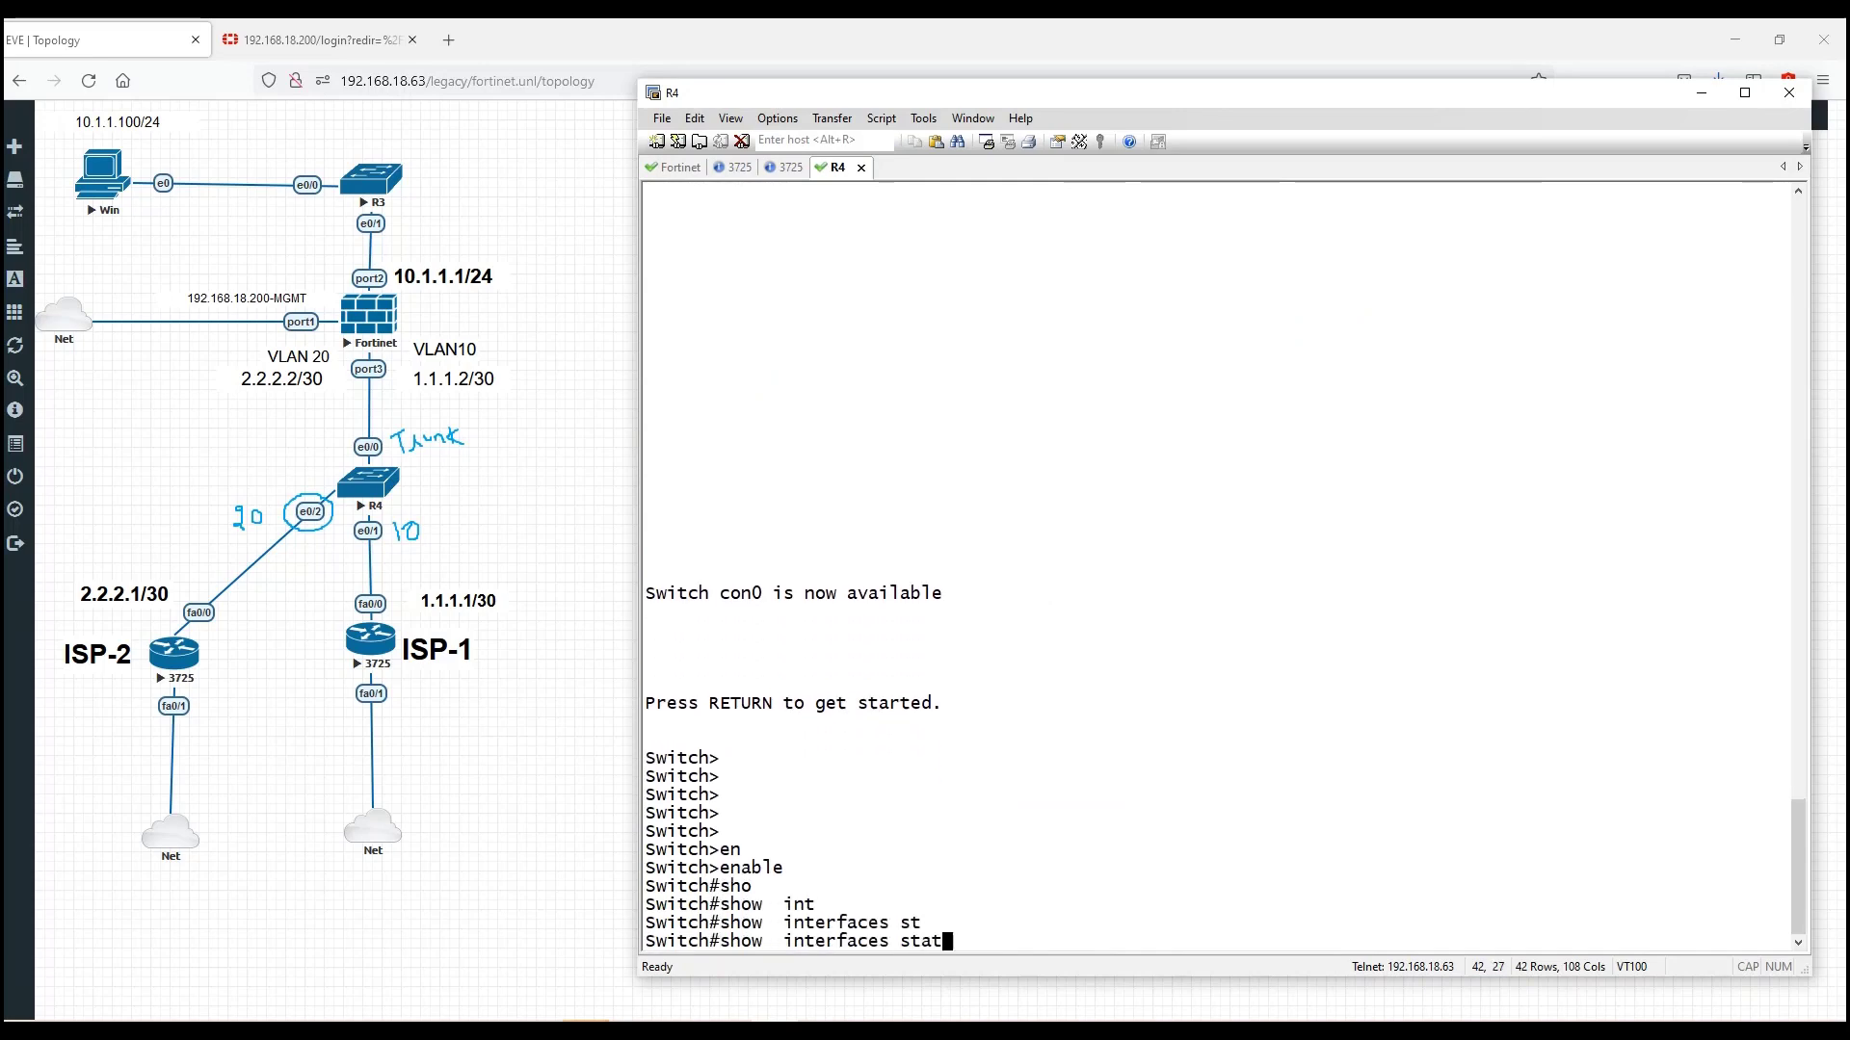
key(Return)
key(Up)
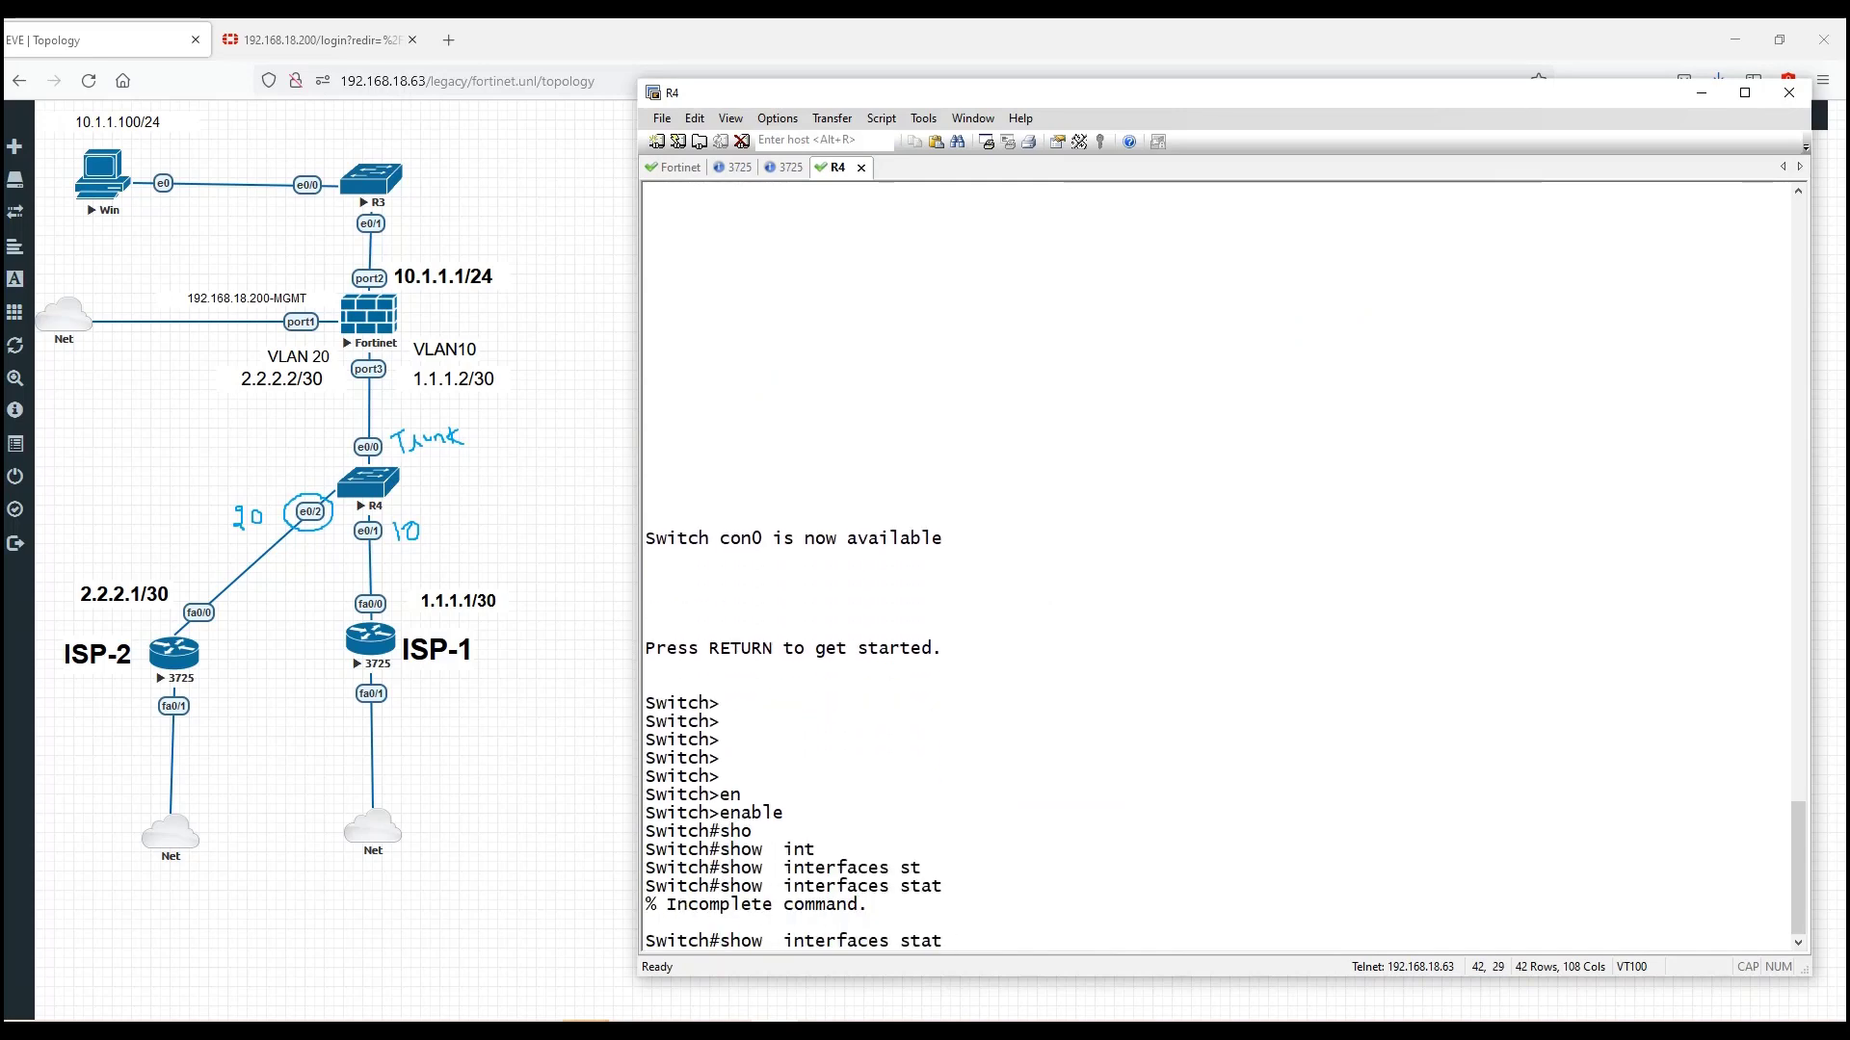
text(u)
key(Tab)
key(Return)
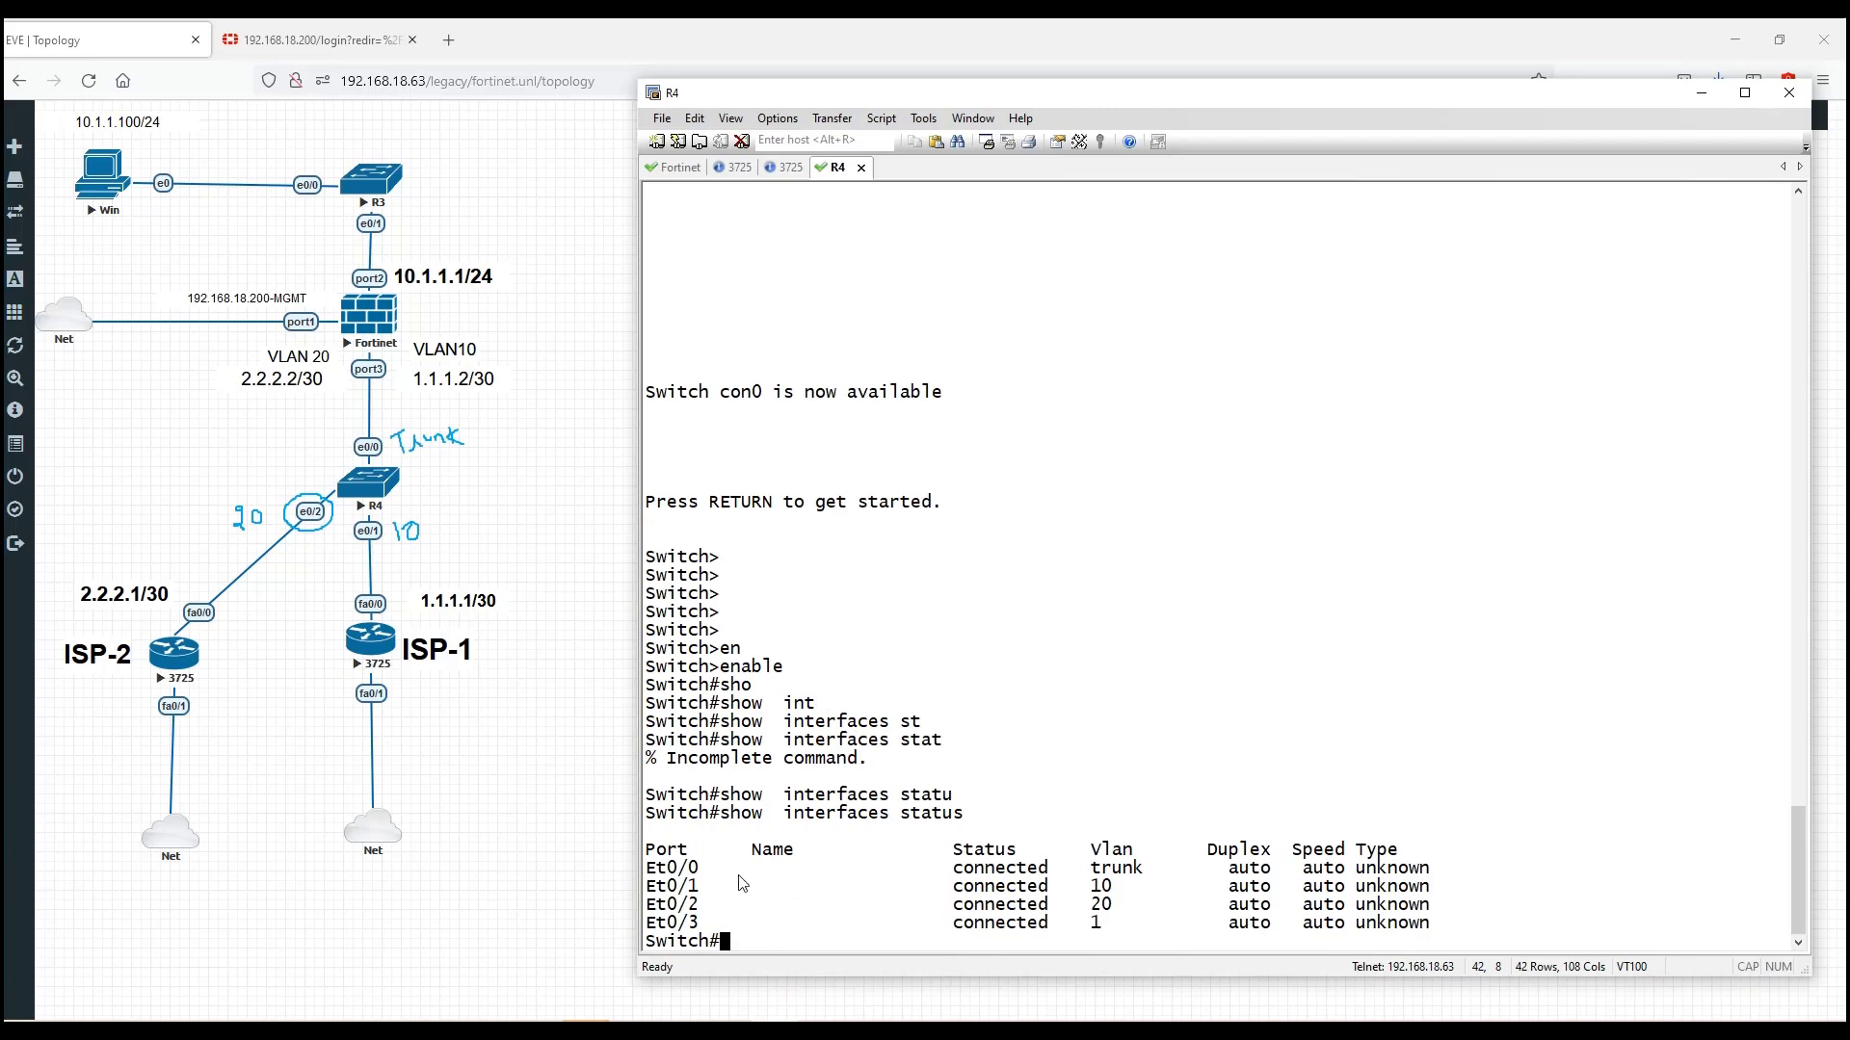
Step: Highlight Et0/0 as trunk, Et0/1 in VLAN 10 and Et0/2 in VLAN 20, then clear the marks
drag(670, 887, 1133, 898)
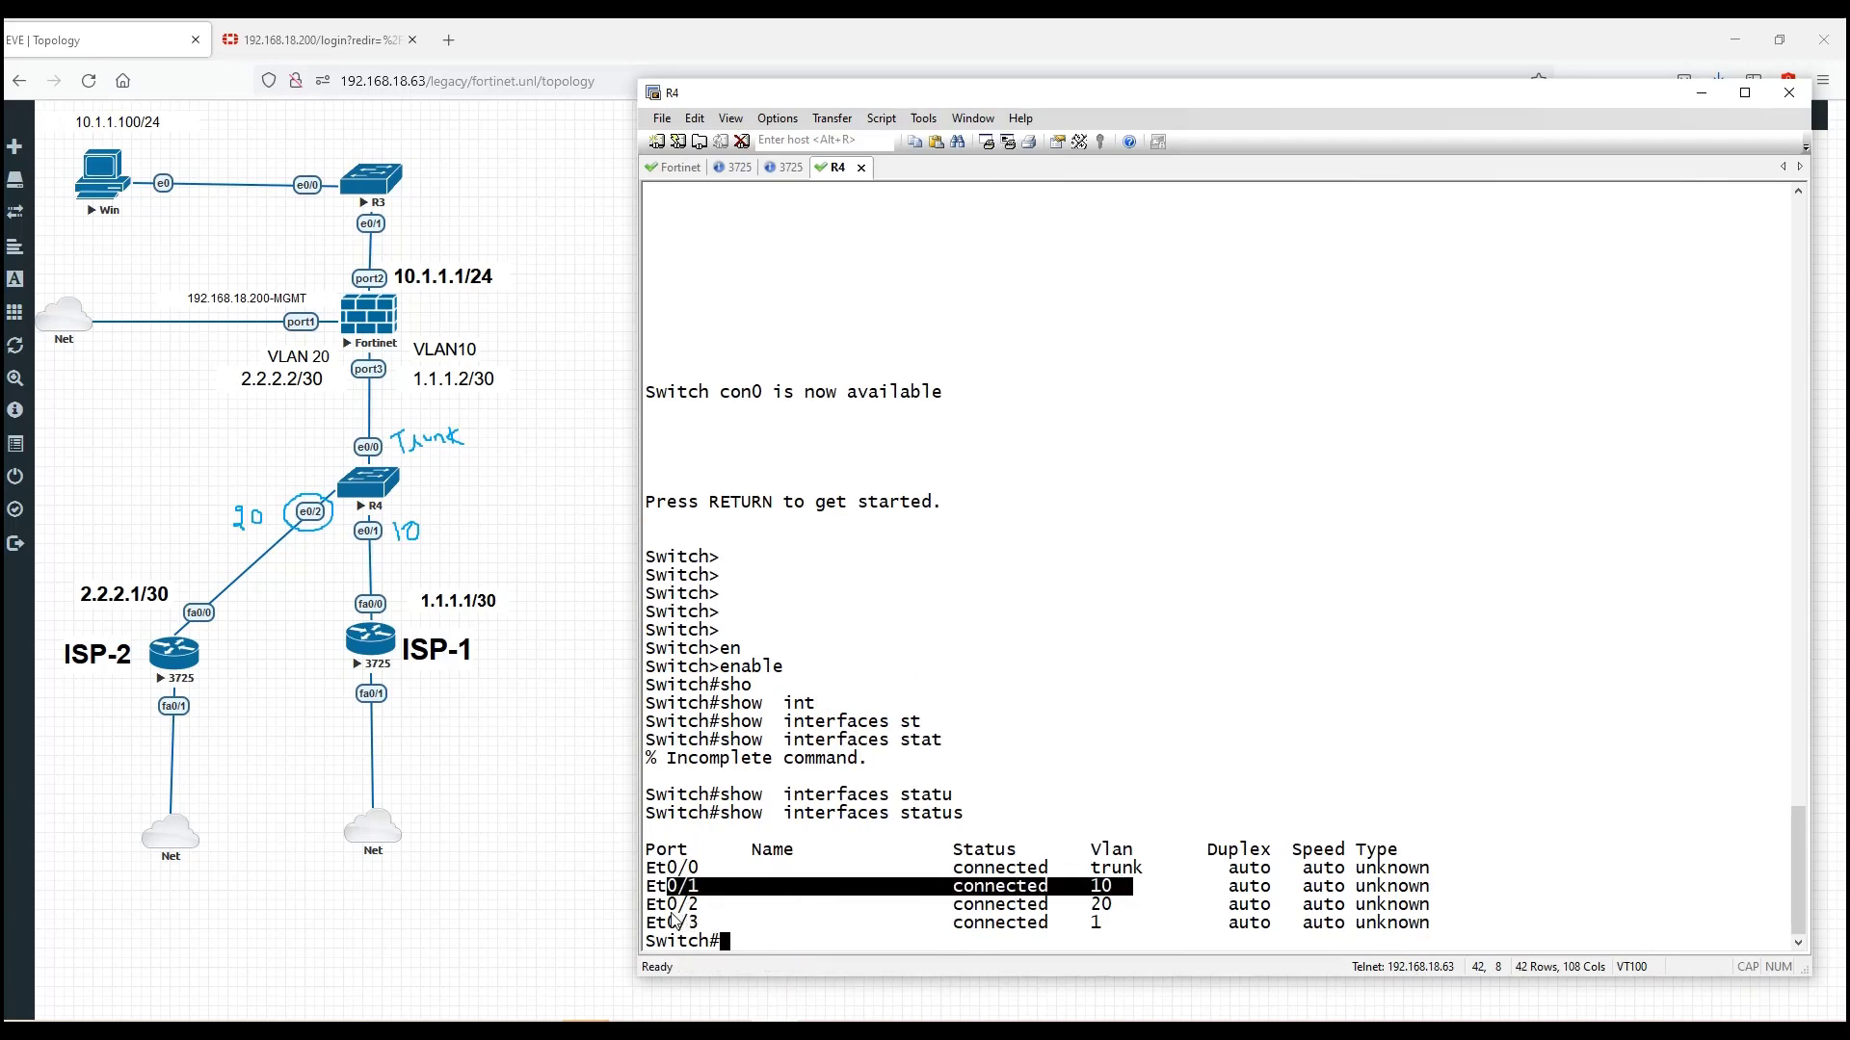
drag(667, 906, 1142, 911)
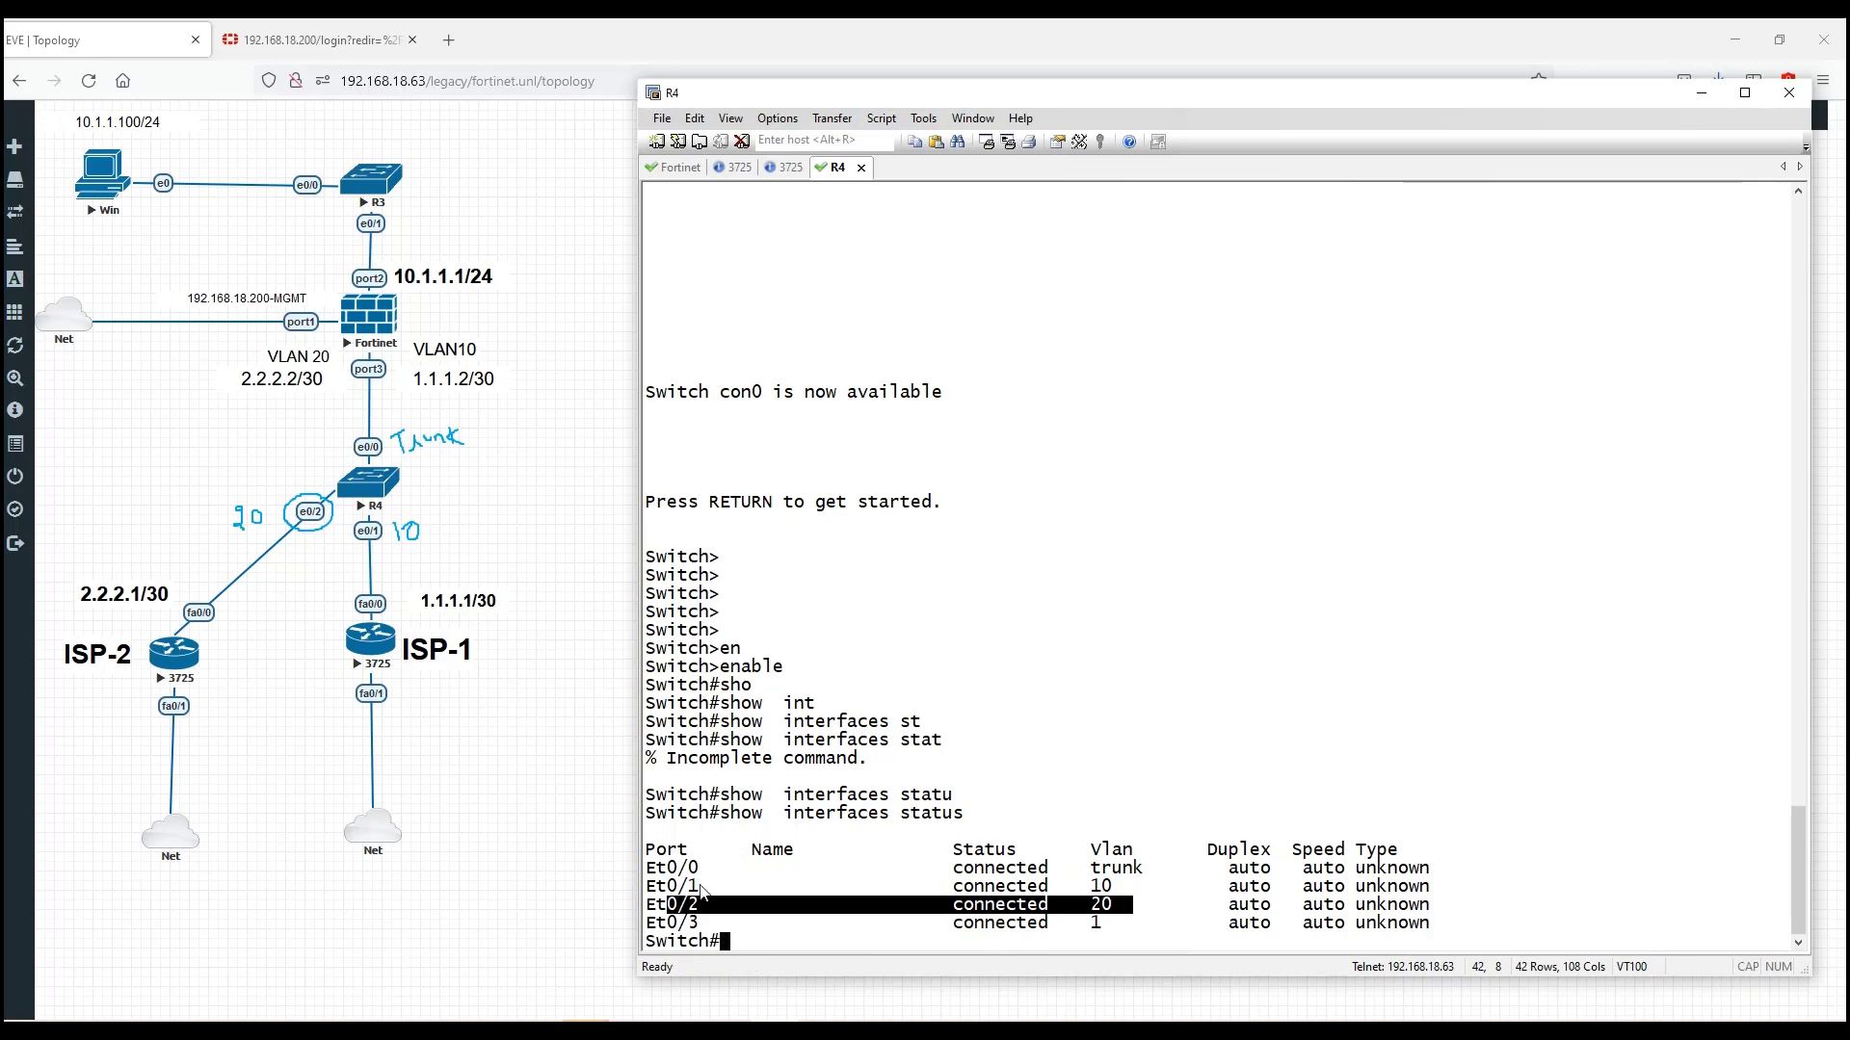
drag(647, 868, 702, 874)
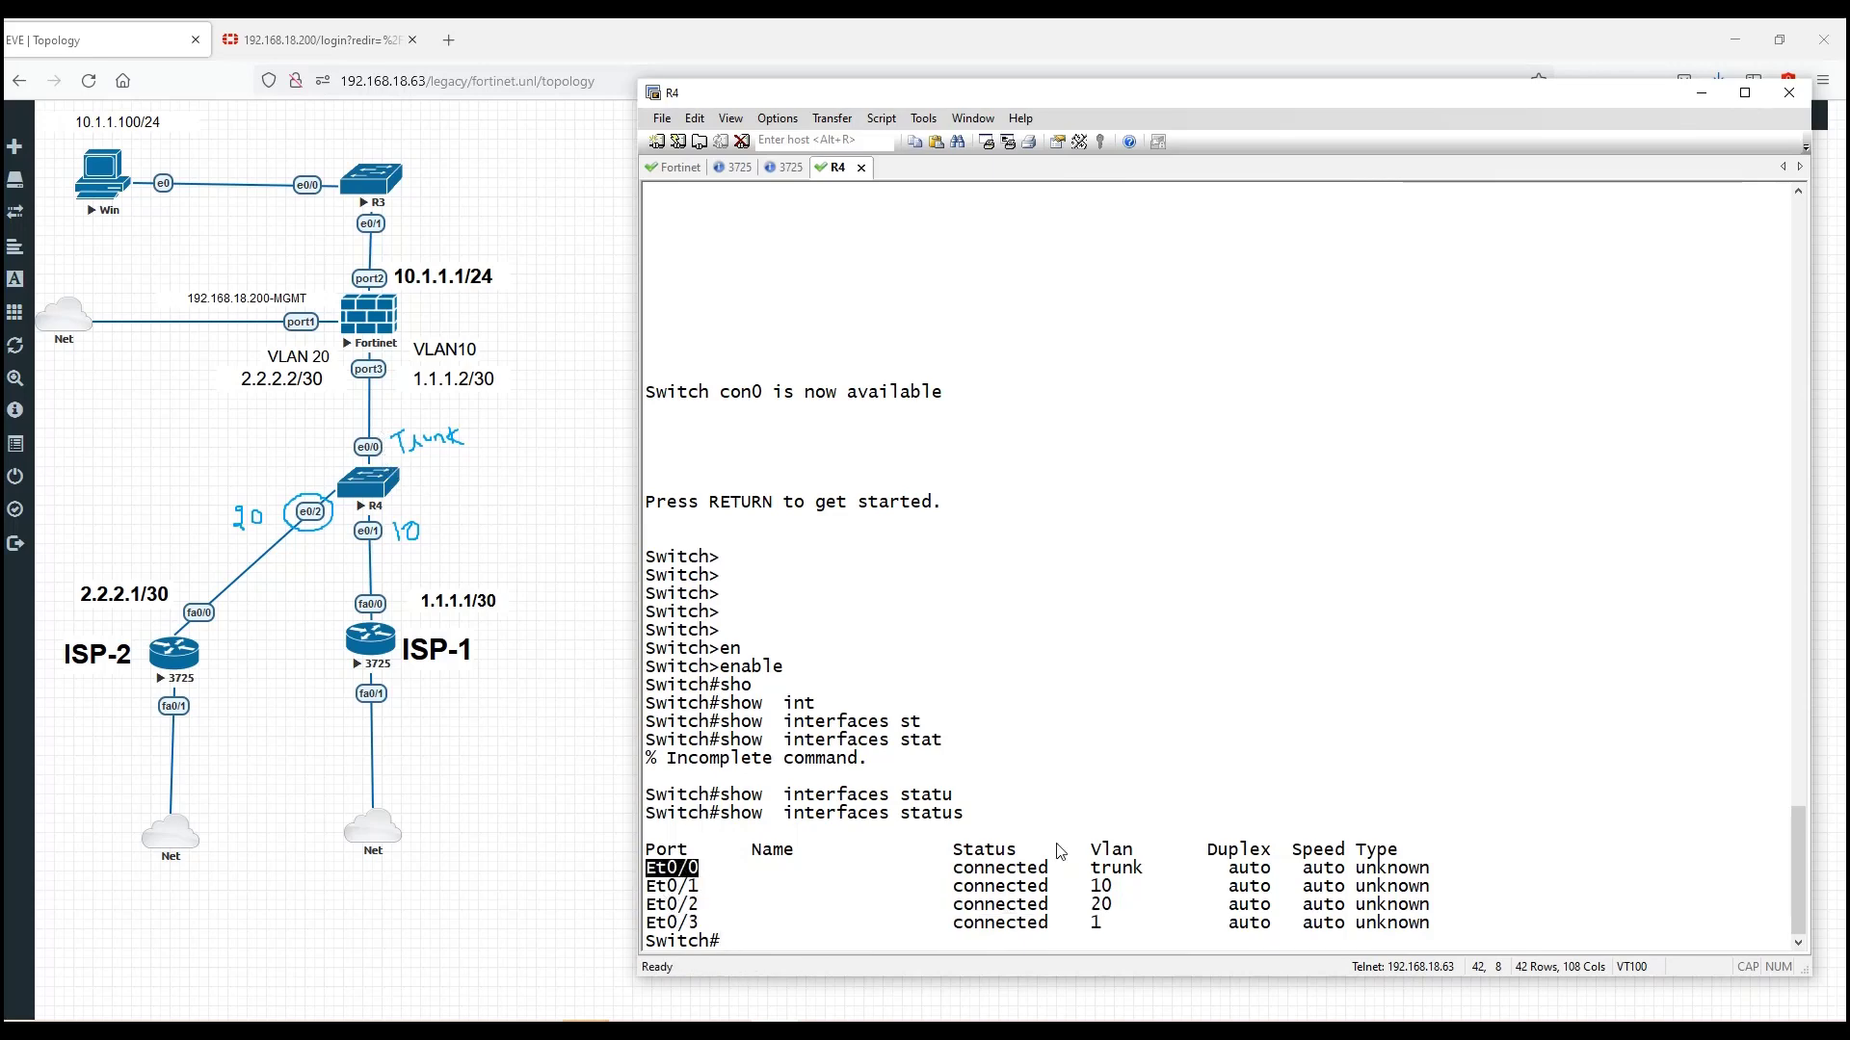
drag(1080, 867, 1147, 891)
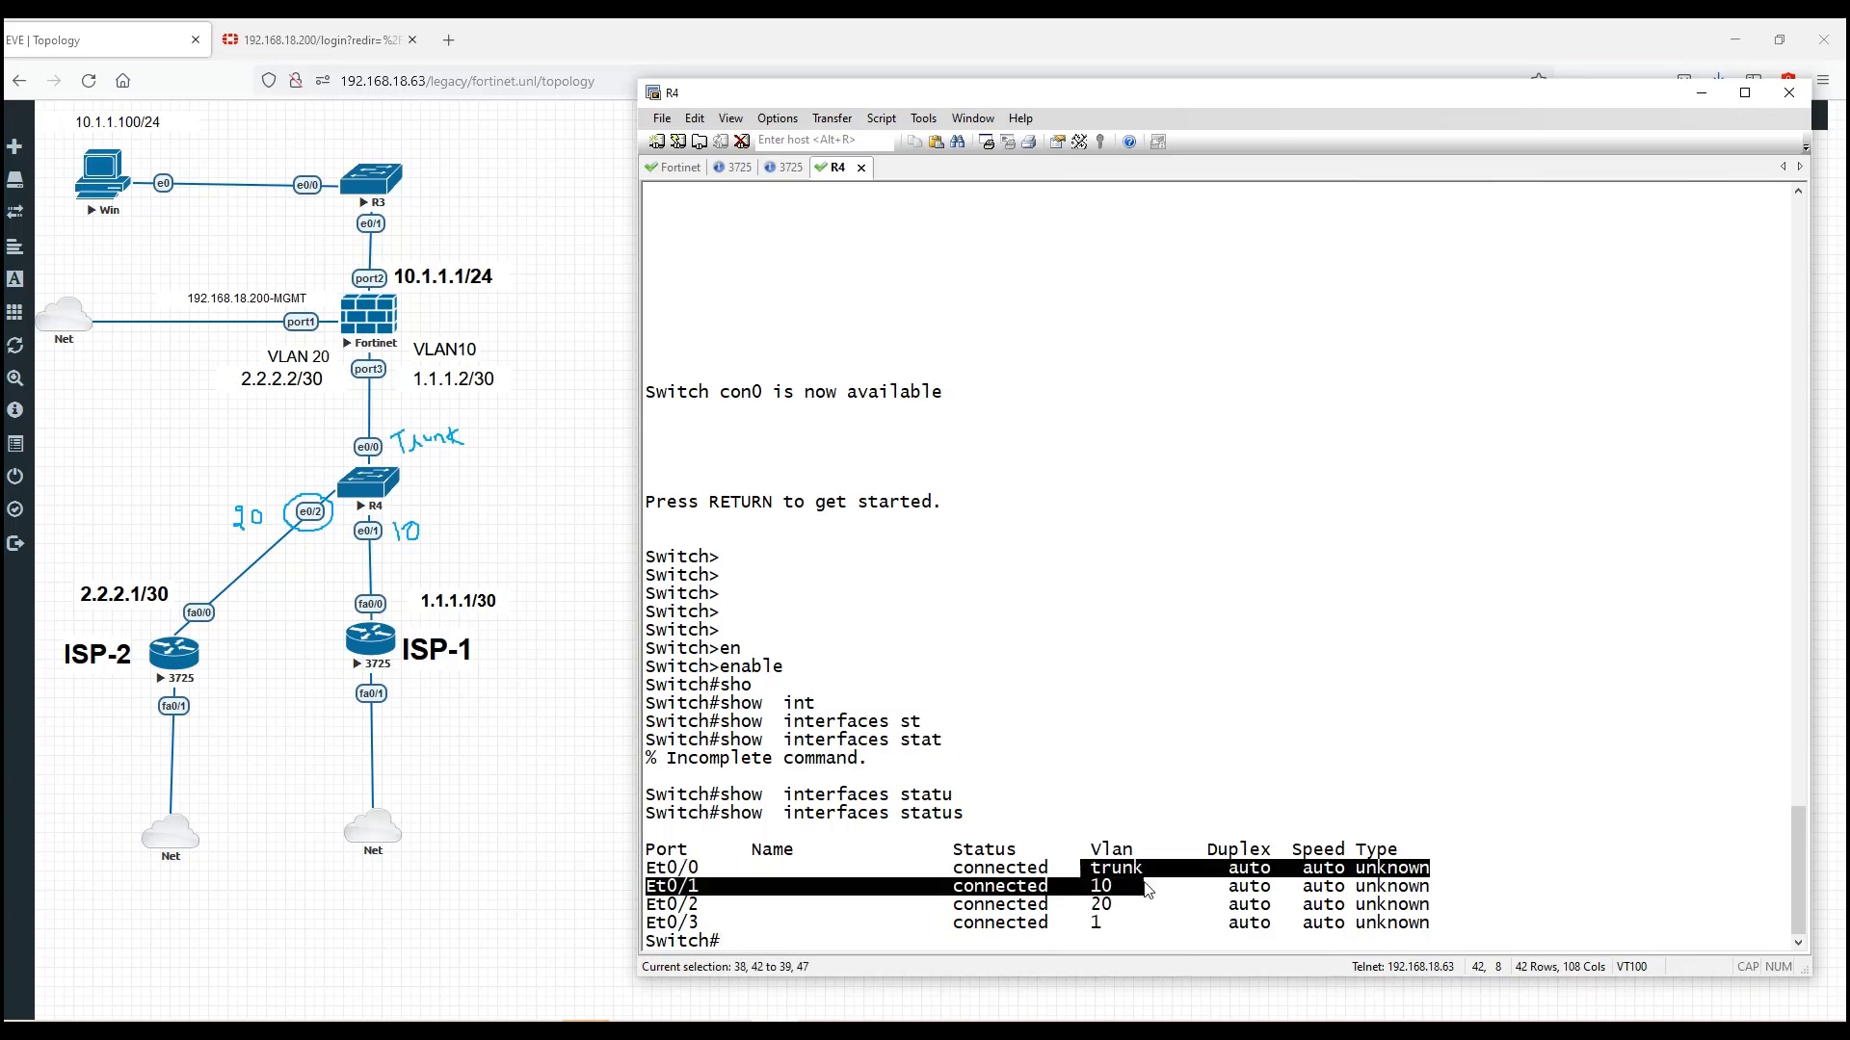
click(1135, 883)
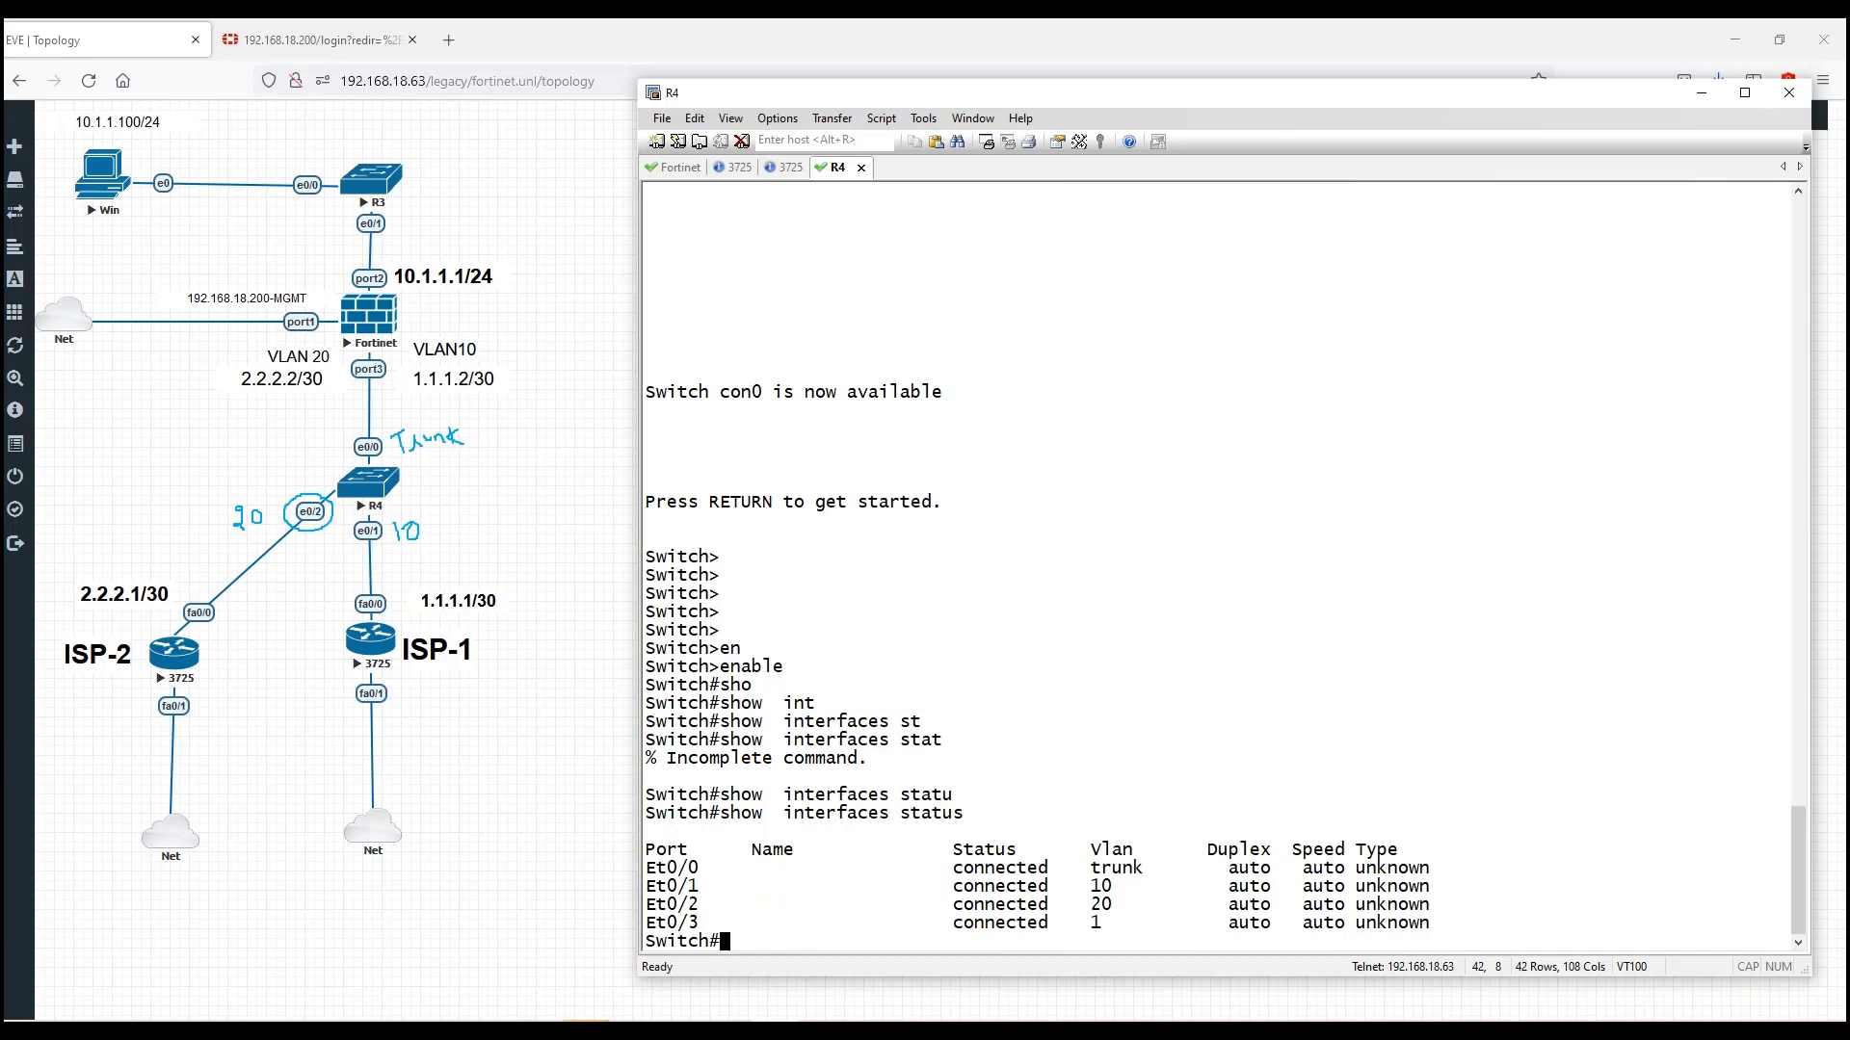
key(Escape)
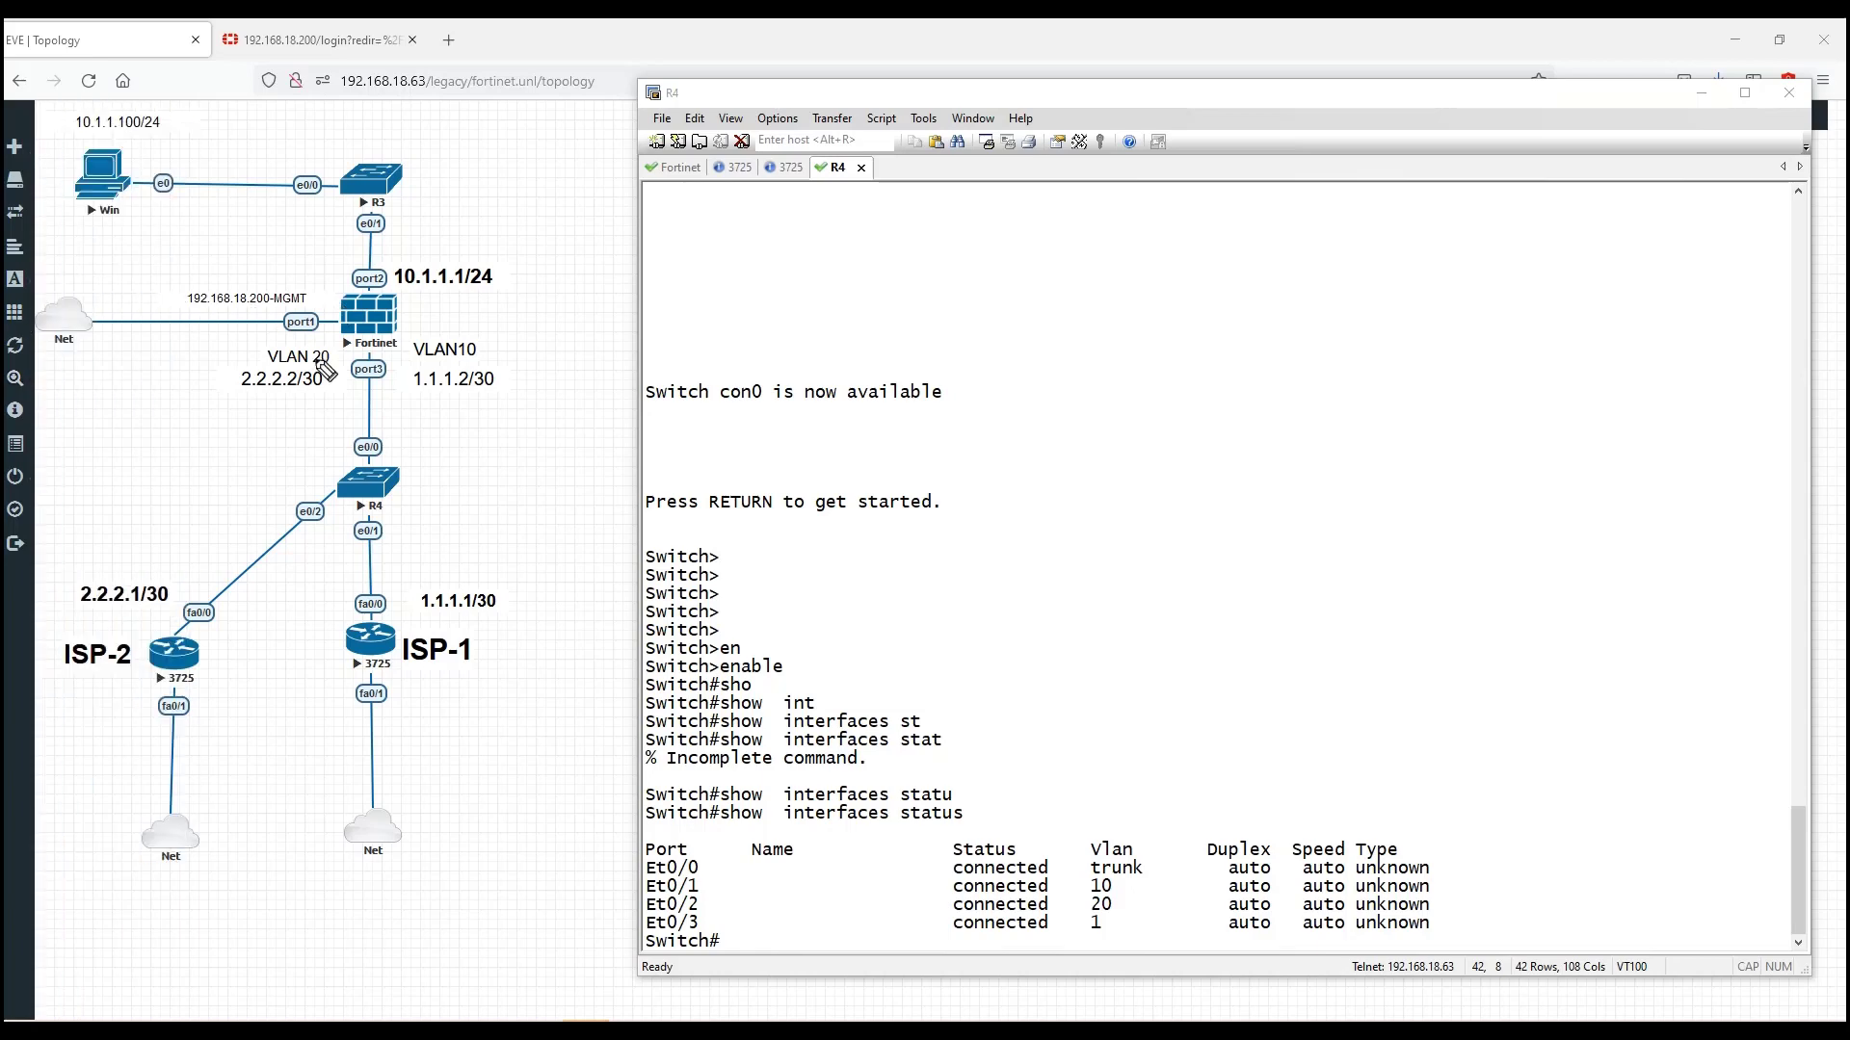
mouse_move(228, 396)
mouse_down()
mouse_move(310, 403)
mouse_move(328, 347)
mouse_move(241, 344)
mouse_move(231, 391)
mouse_up()
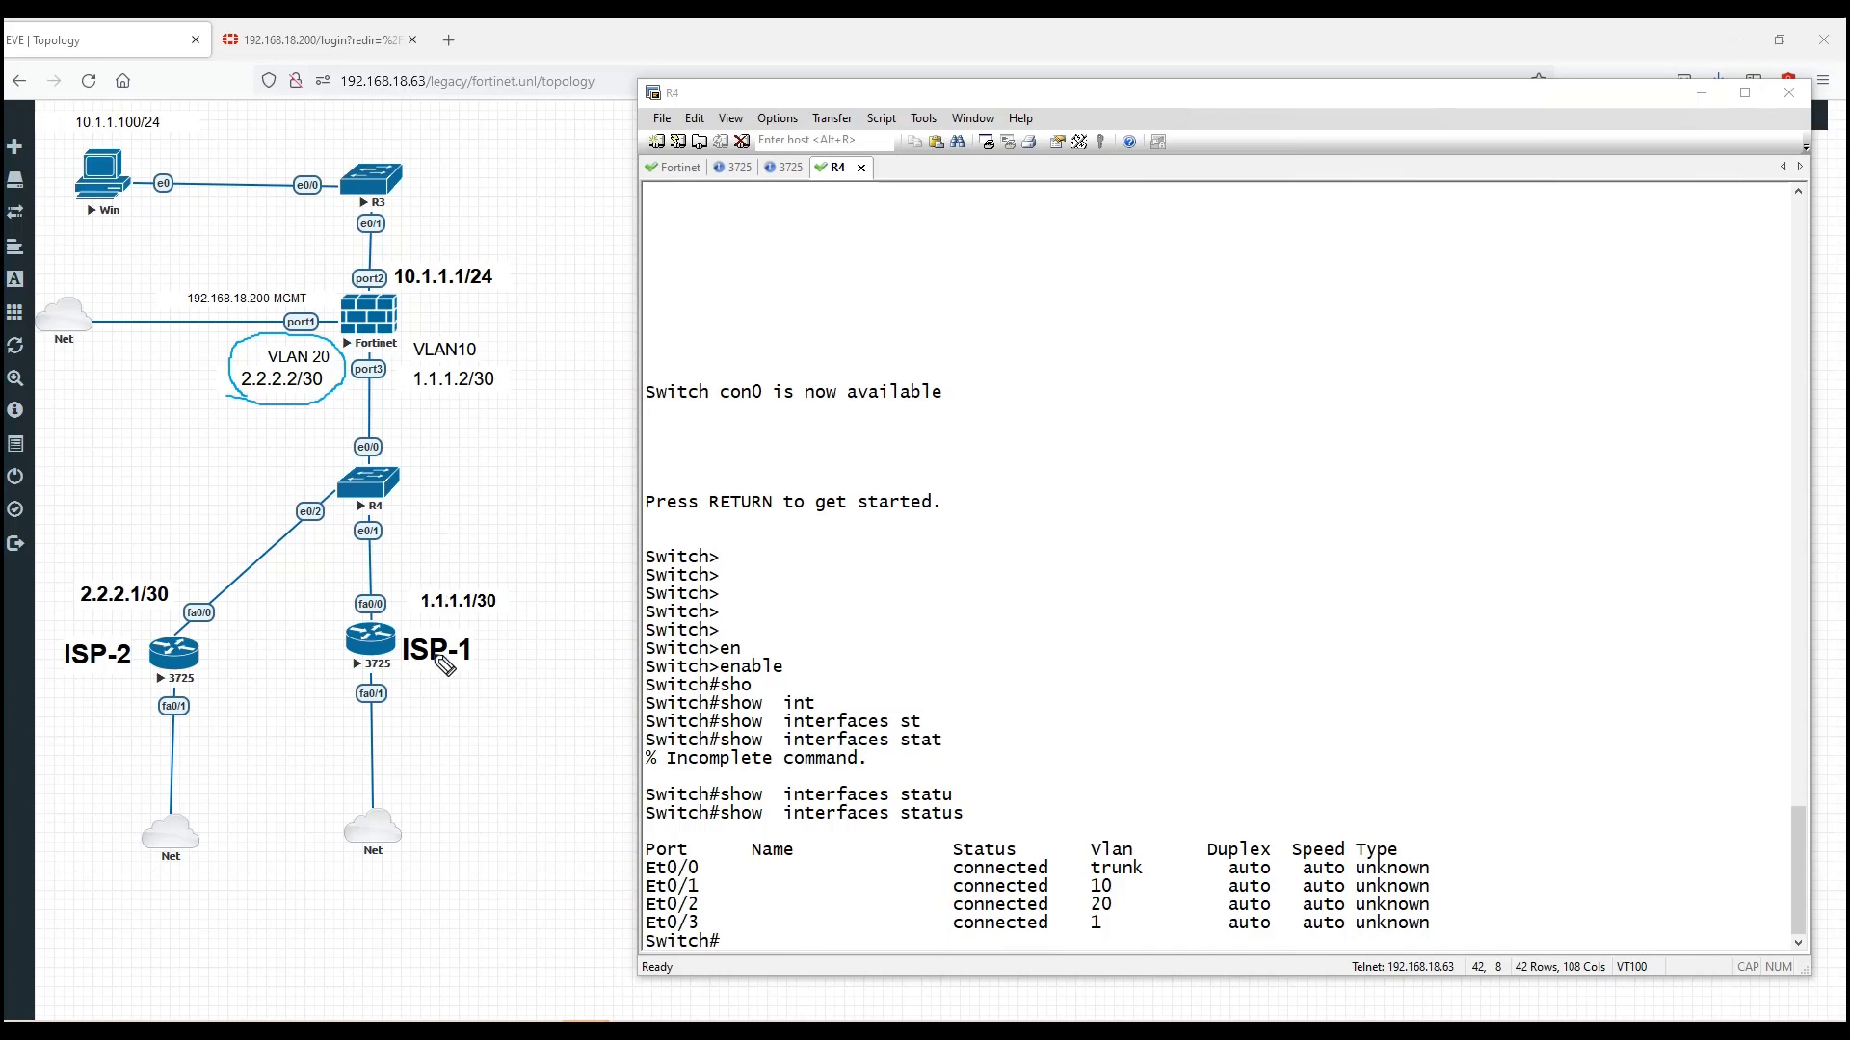
drag(430, 713, 430, 744)
mouse_move(430, 715)
mouse_down()
mouse_move(460, 730)
mouse_move(533, 704)
mouse_up()
mouse_move(69, 761)
mouse_down()
mouse_move(53, 788)
mouse_move(81, 761)
mouse_up()
mouse_move(93, 767)
mouse_down()
mouse_move(135, 746)
mouse_move(160, 767)
mouse_up()
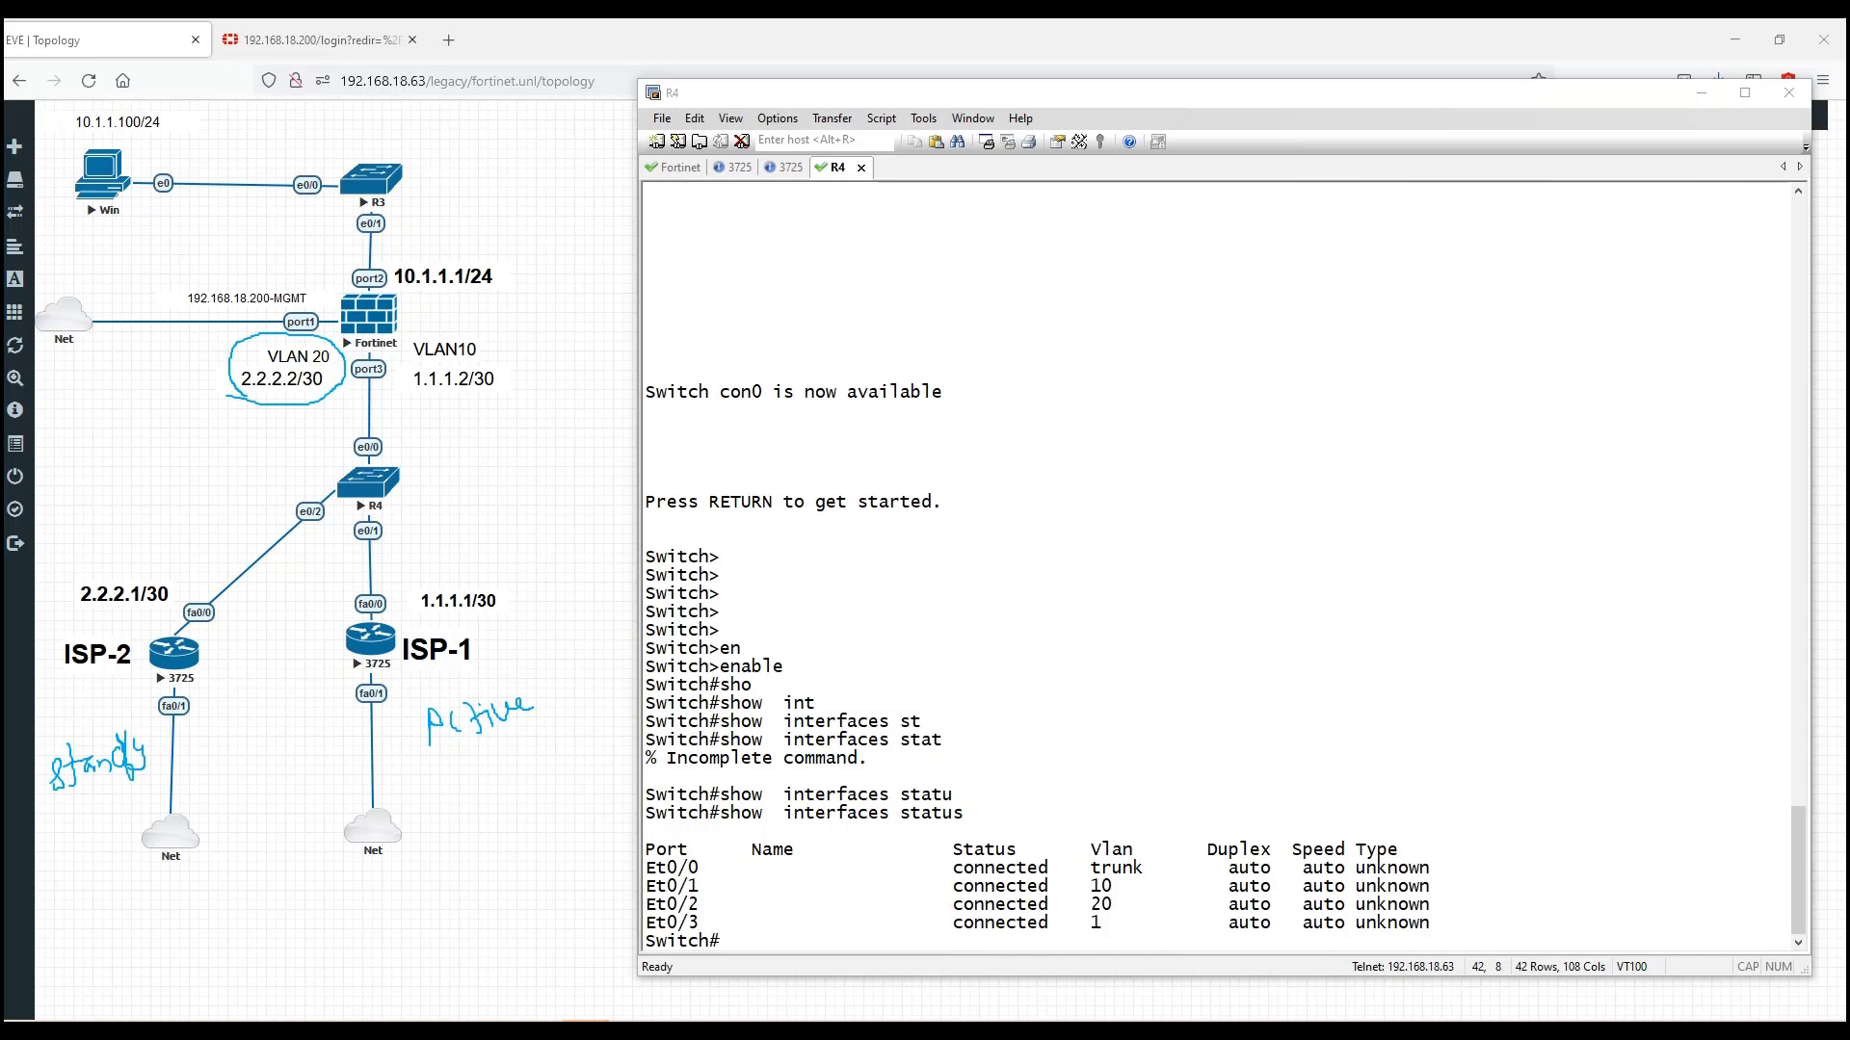
key(e)
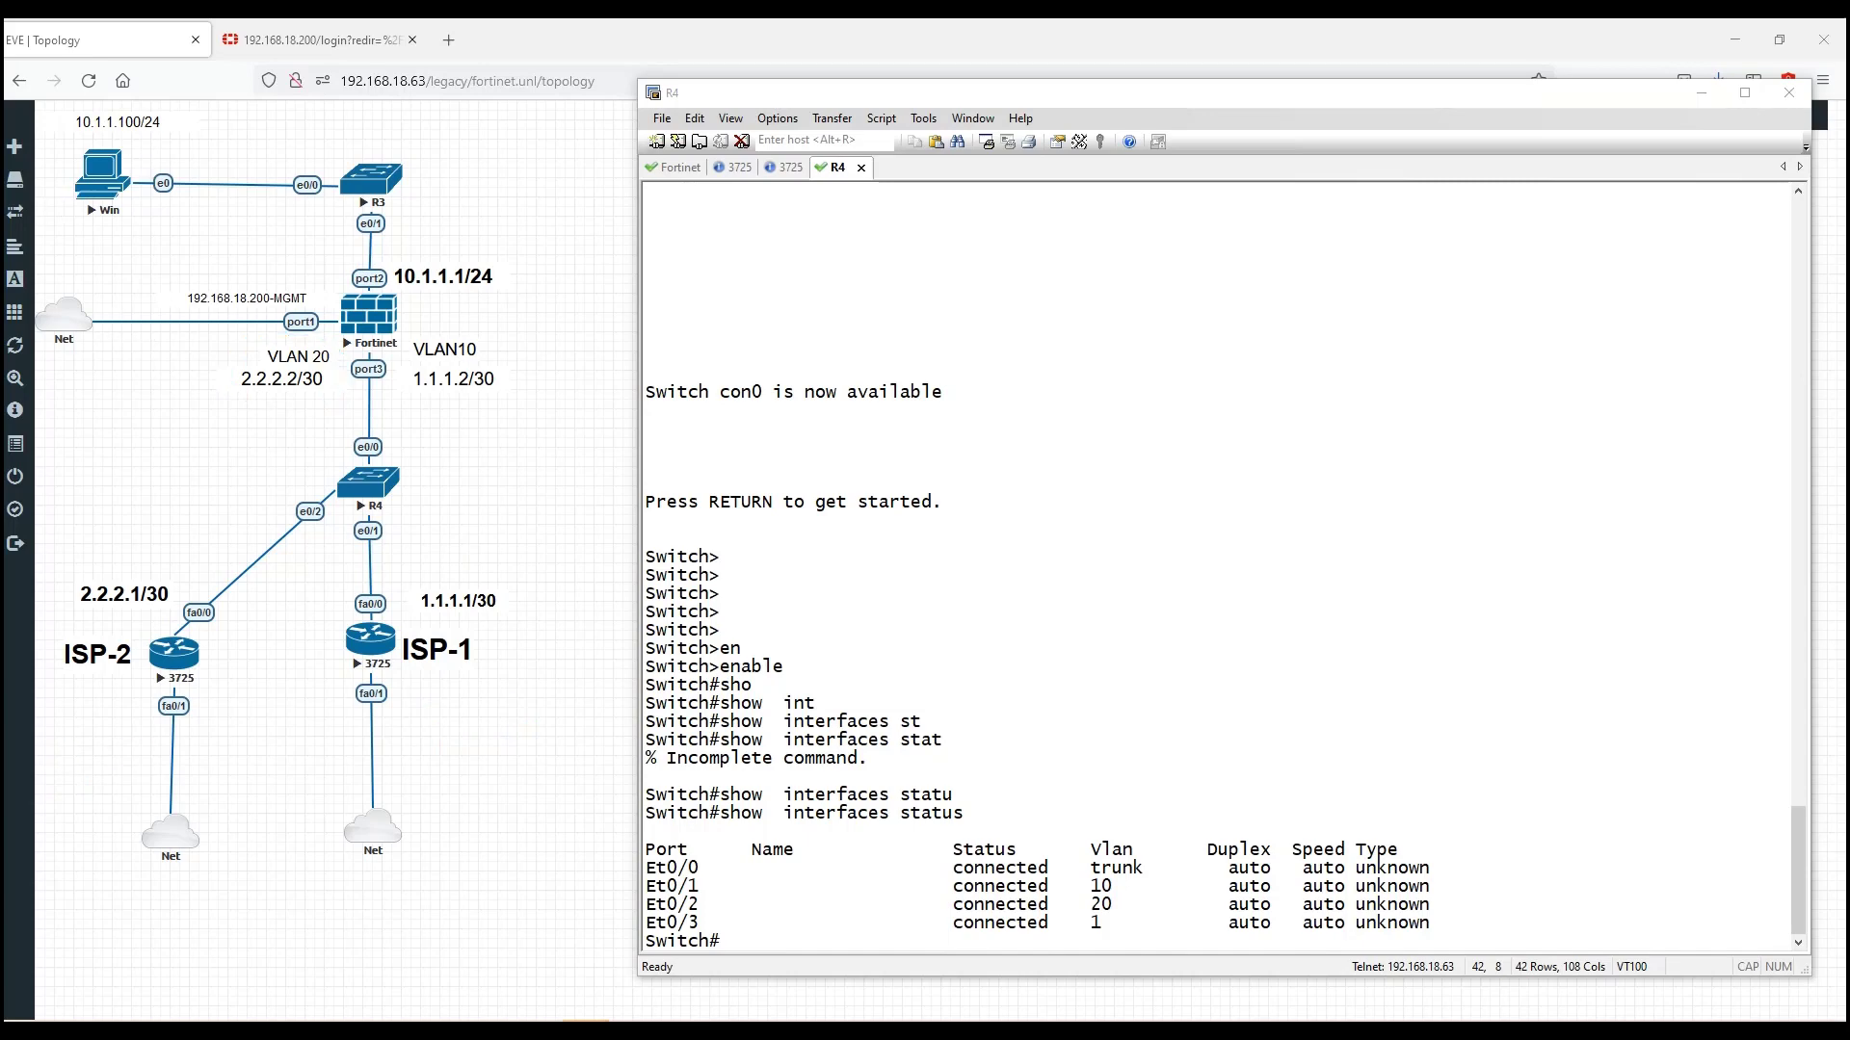
Step: Log back into the FortiGate with the admin username and password, declining Firefox's save-login prompt
click(318, 40)
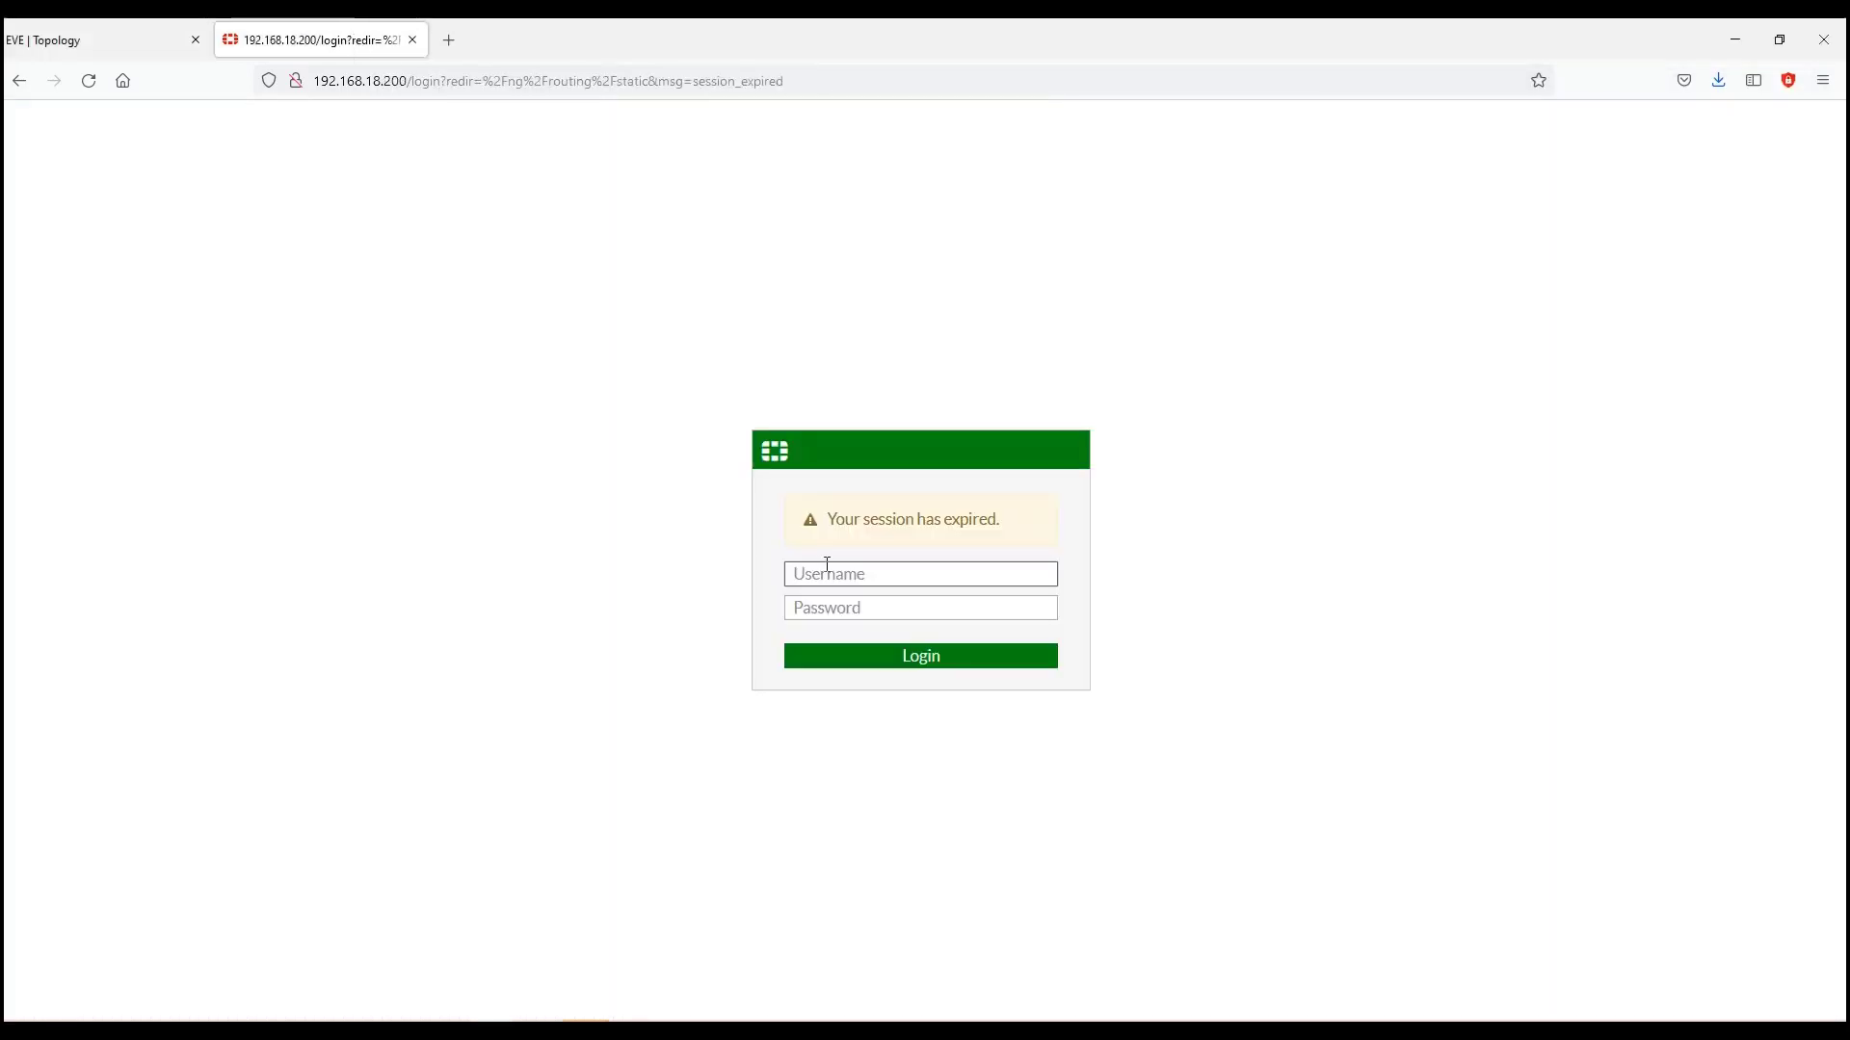
text(admin)
key(Tab)
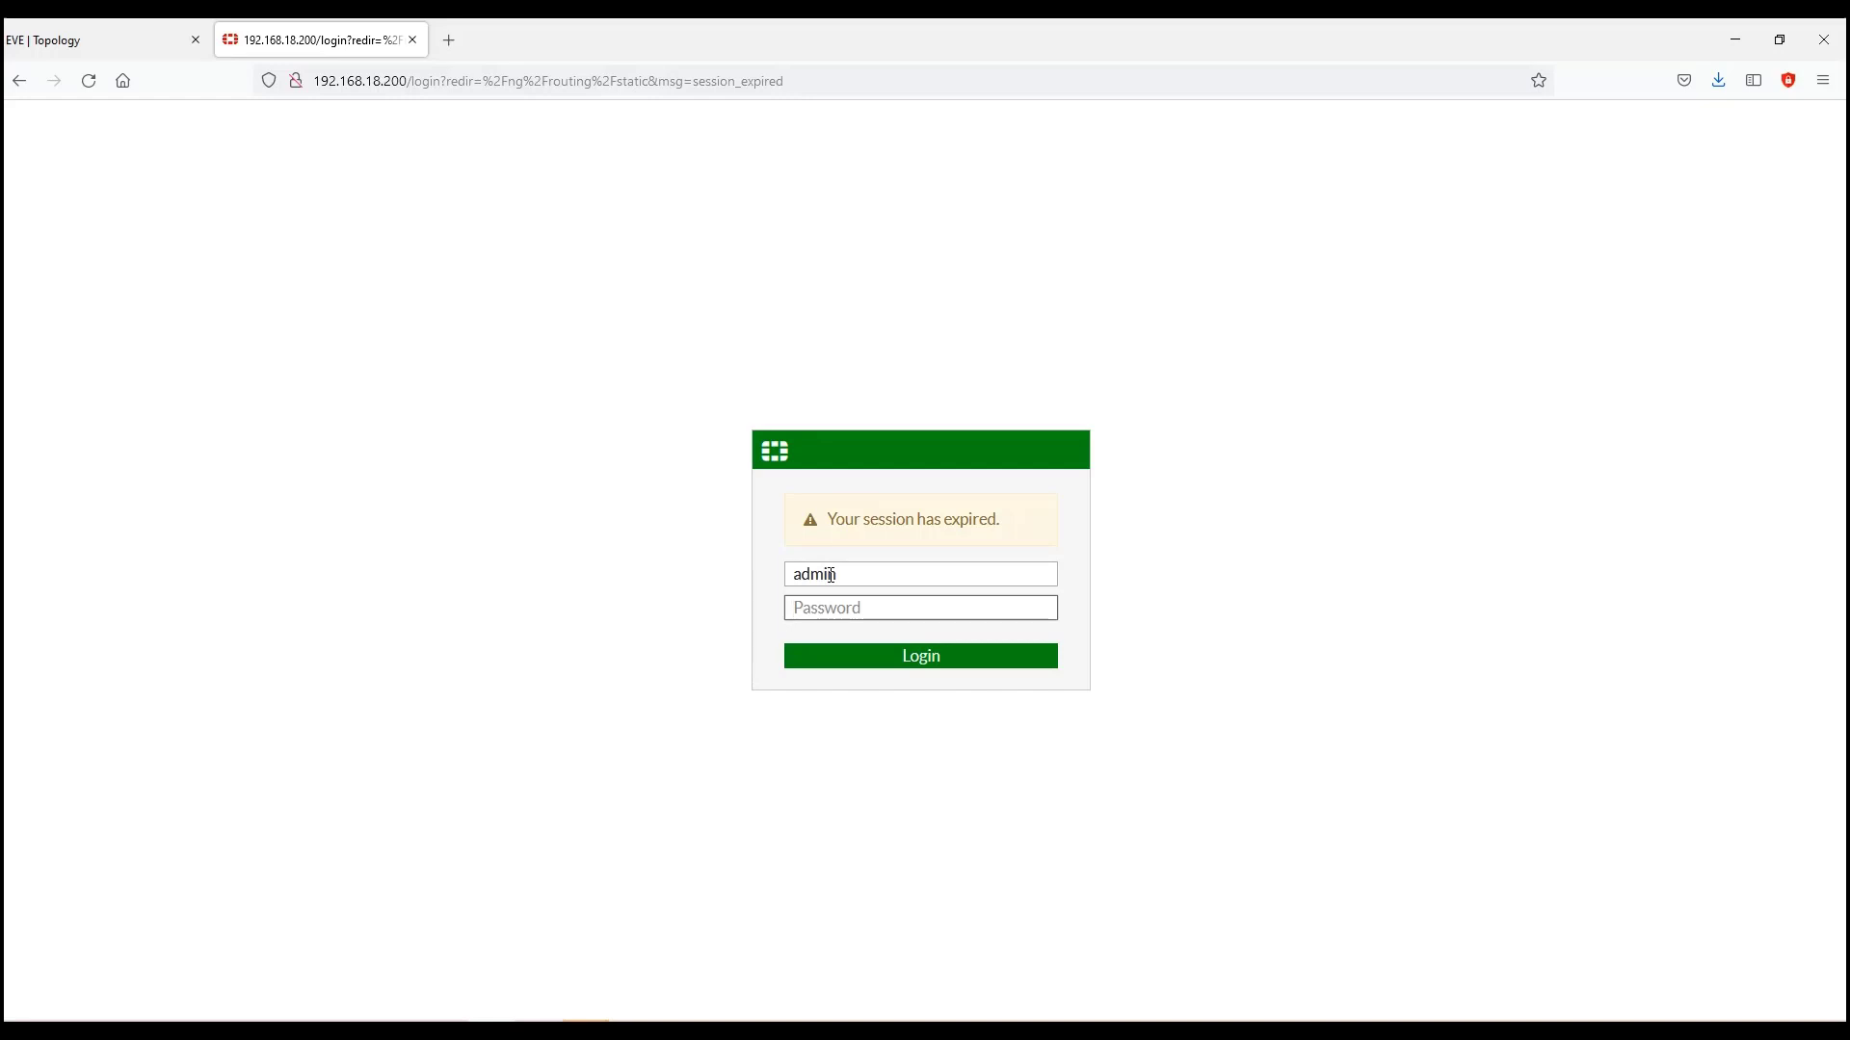
text(123)
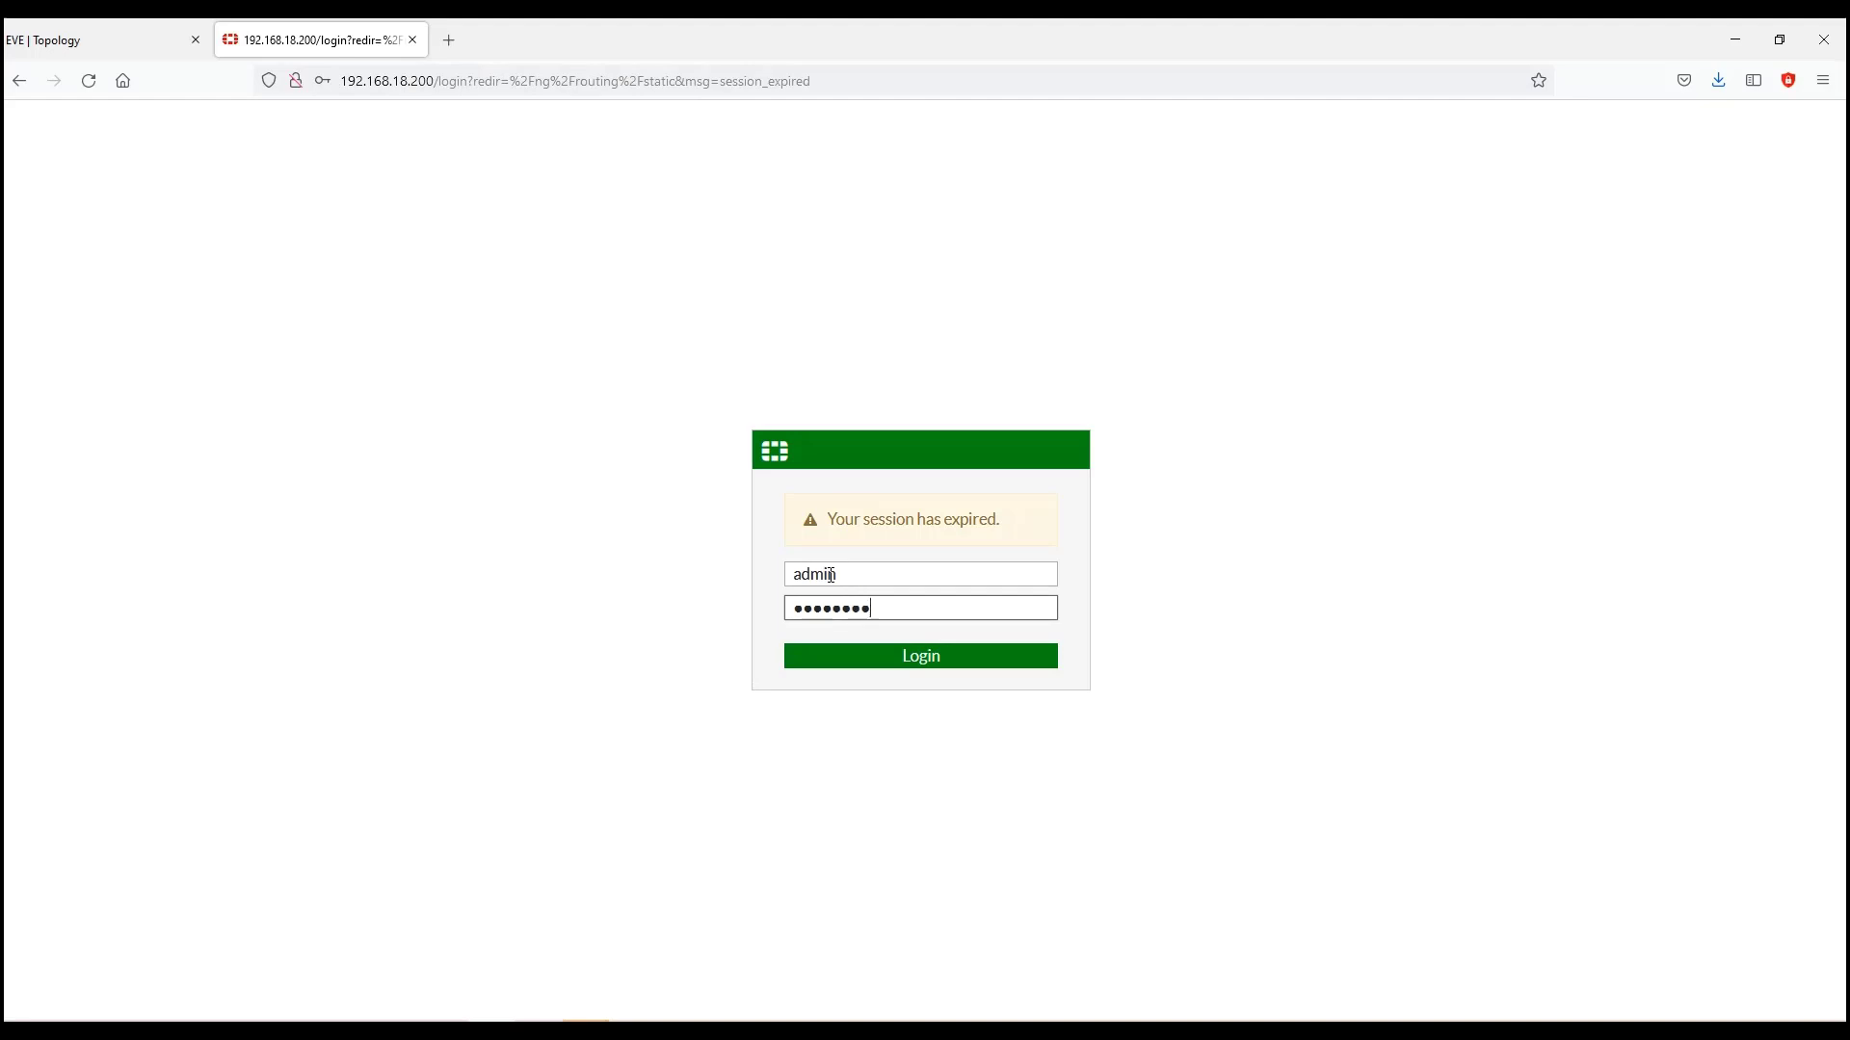
click(985, 656)
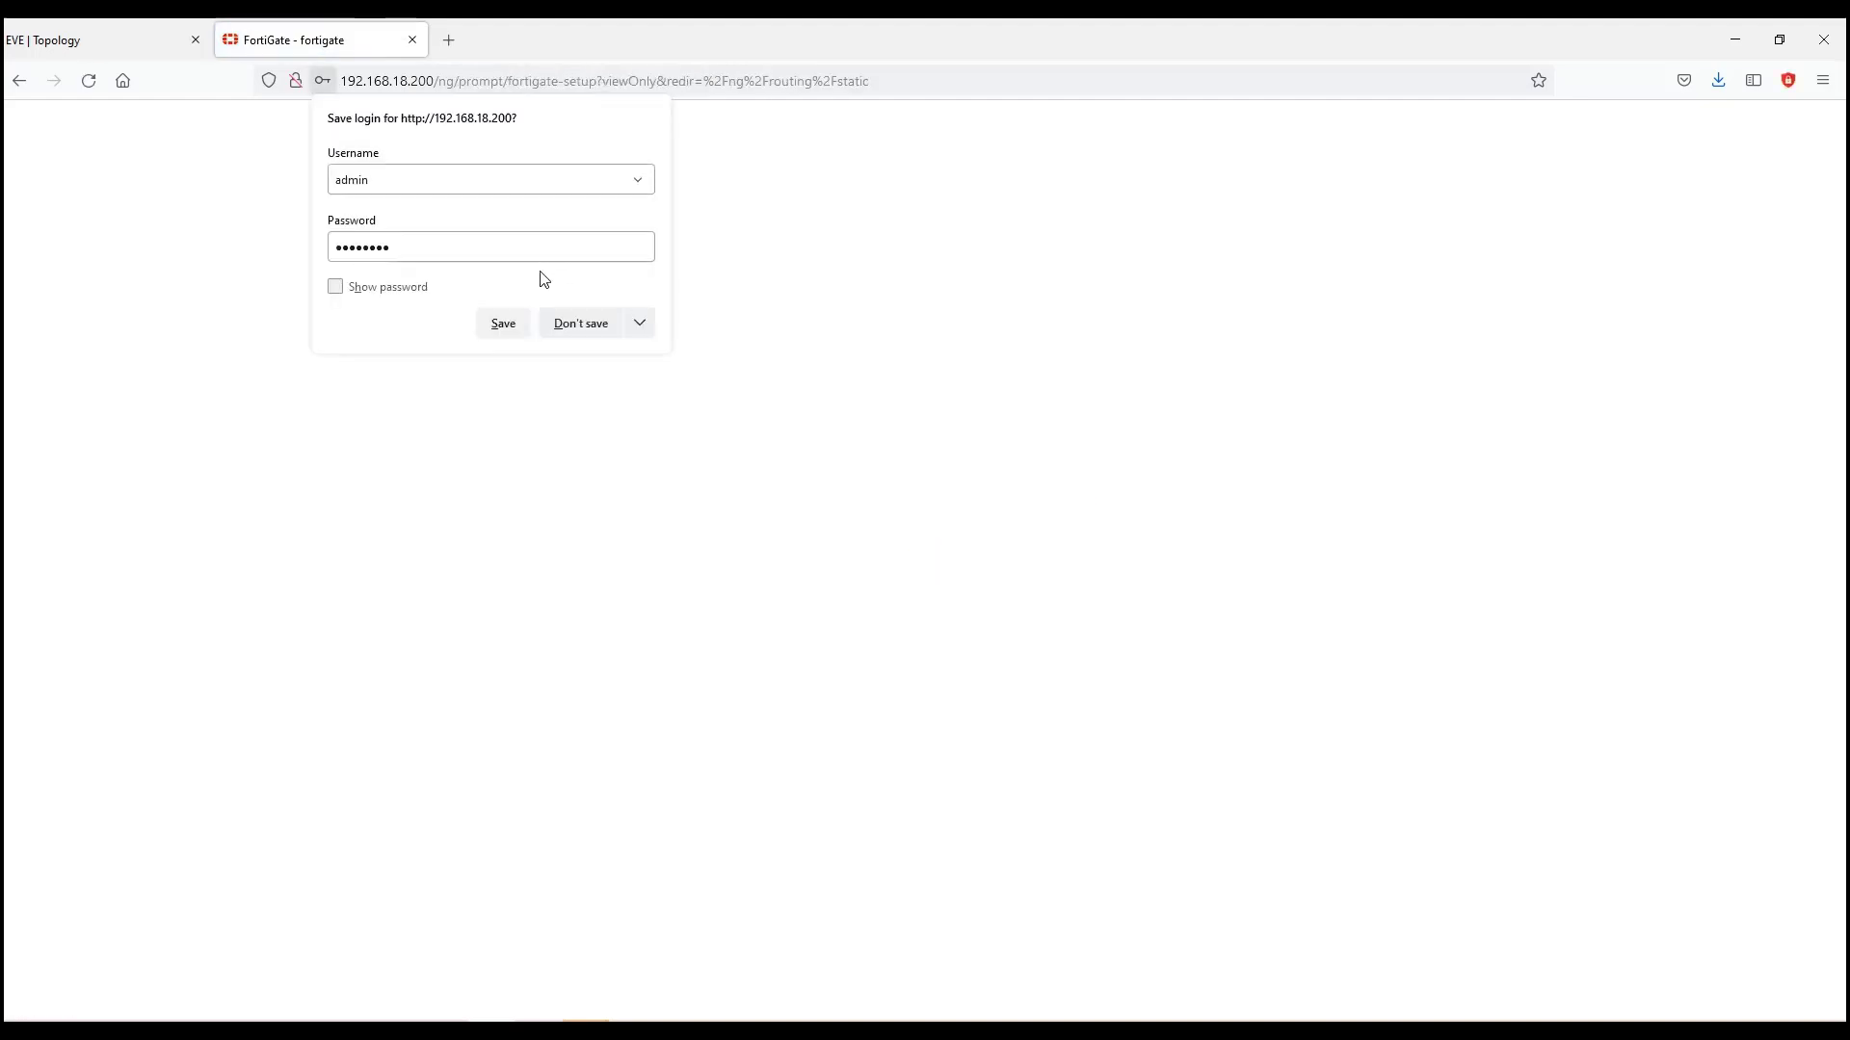
click(576, 328)
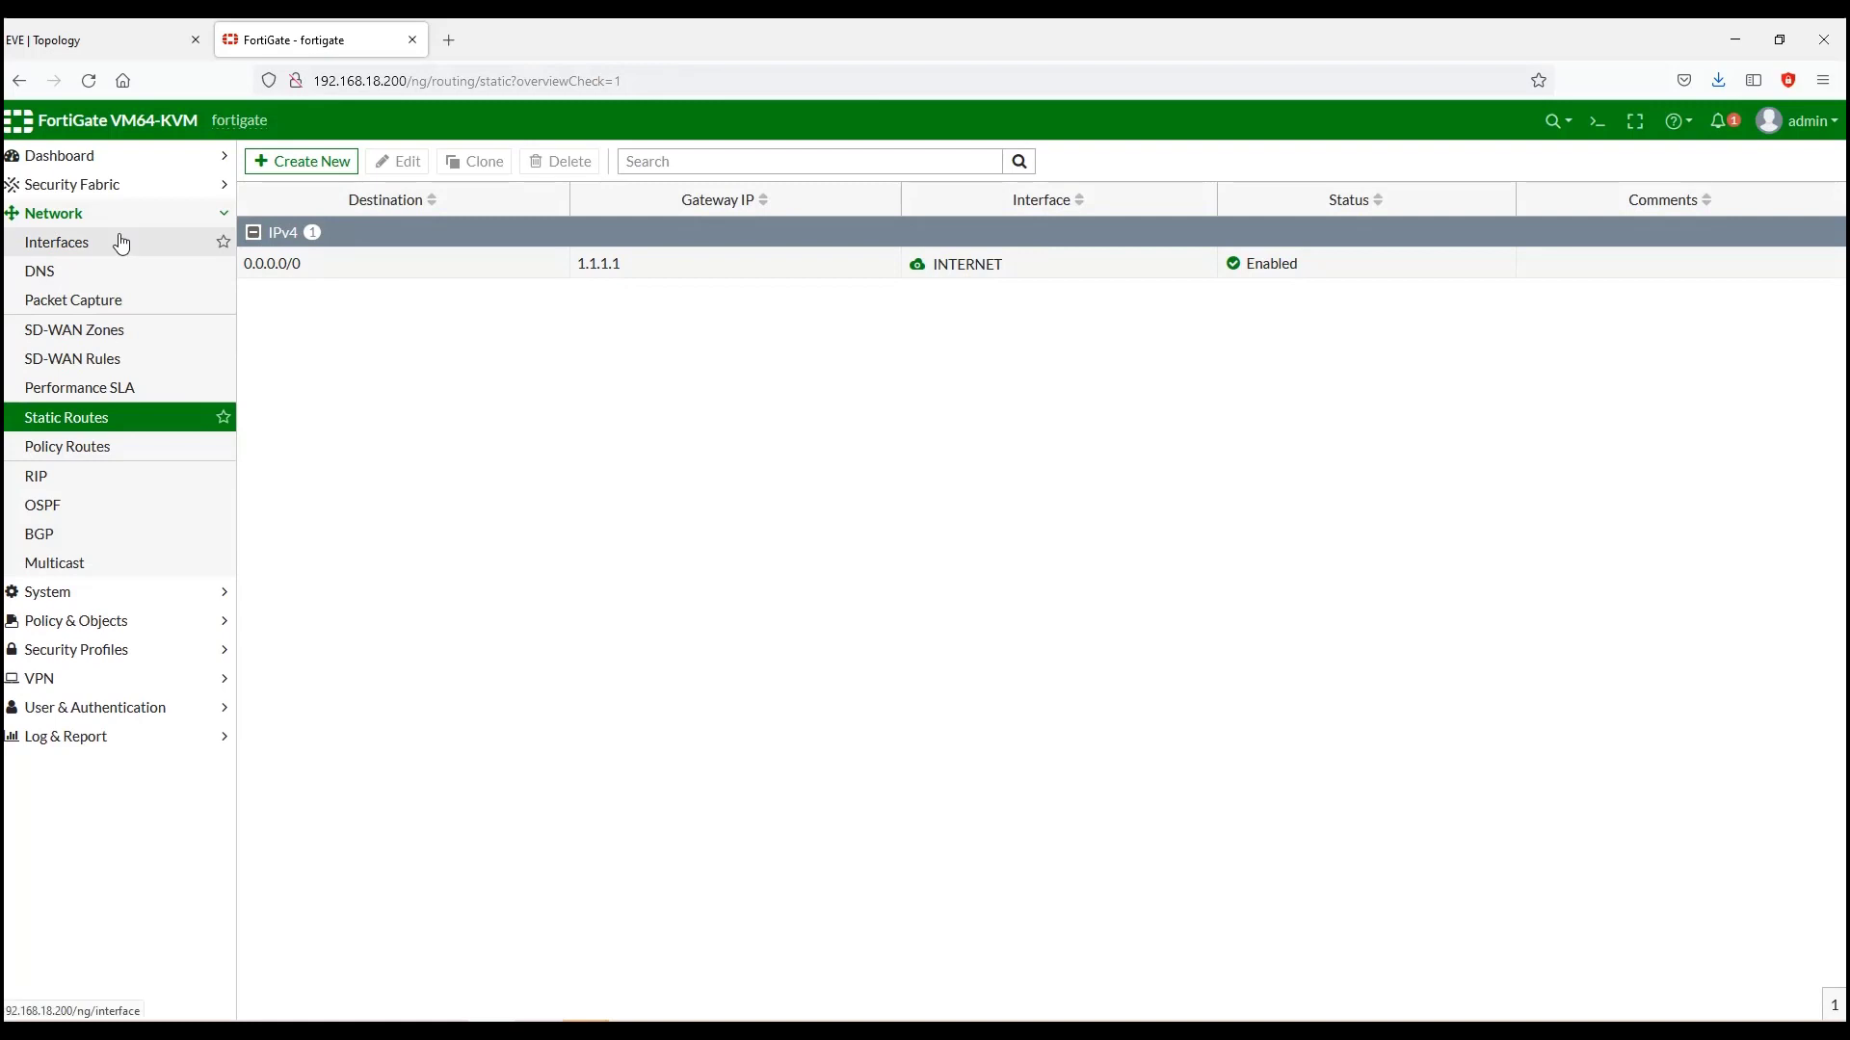
Step: Create a new interface named ISP-2 with port3 as its parent
click(120, 242)
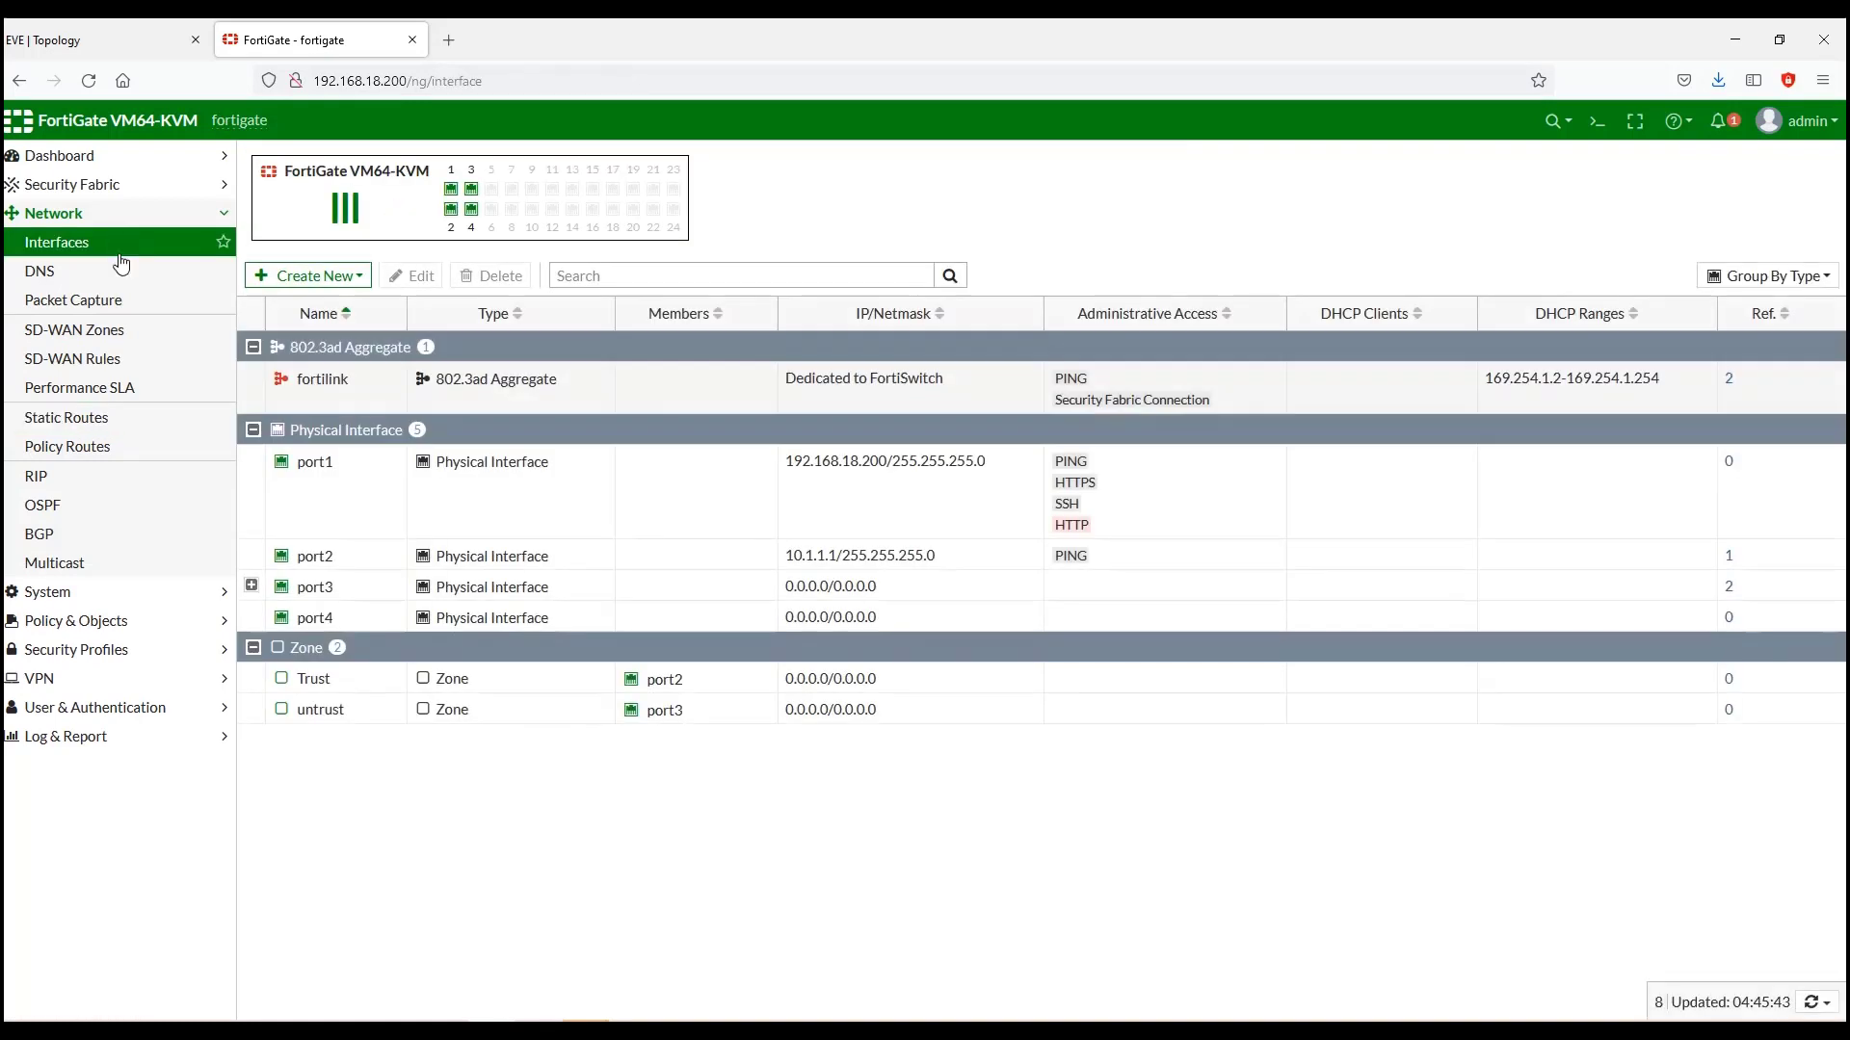
click(252, 586)
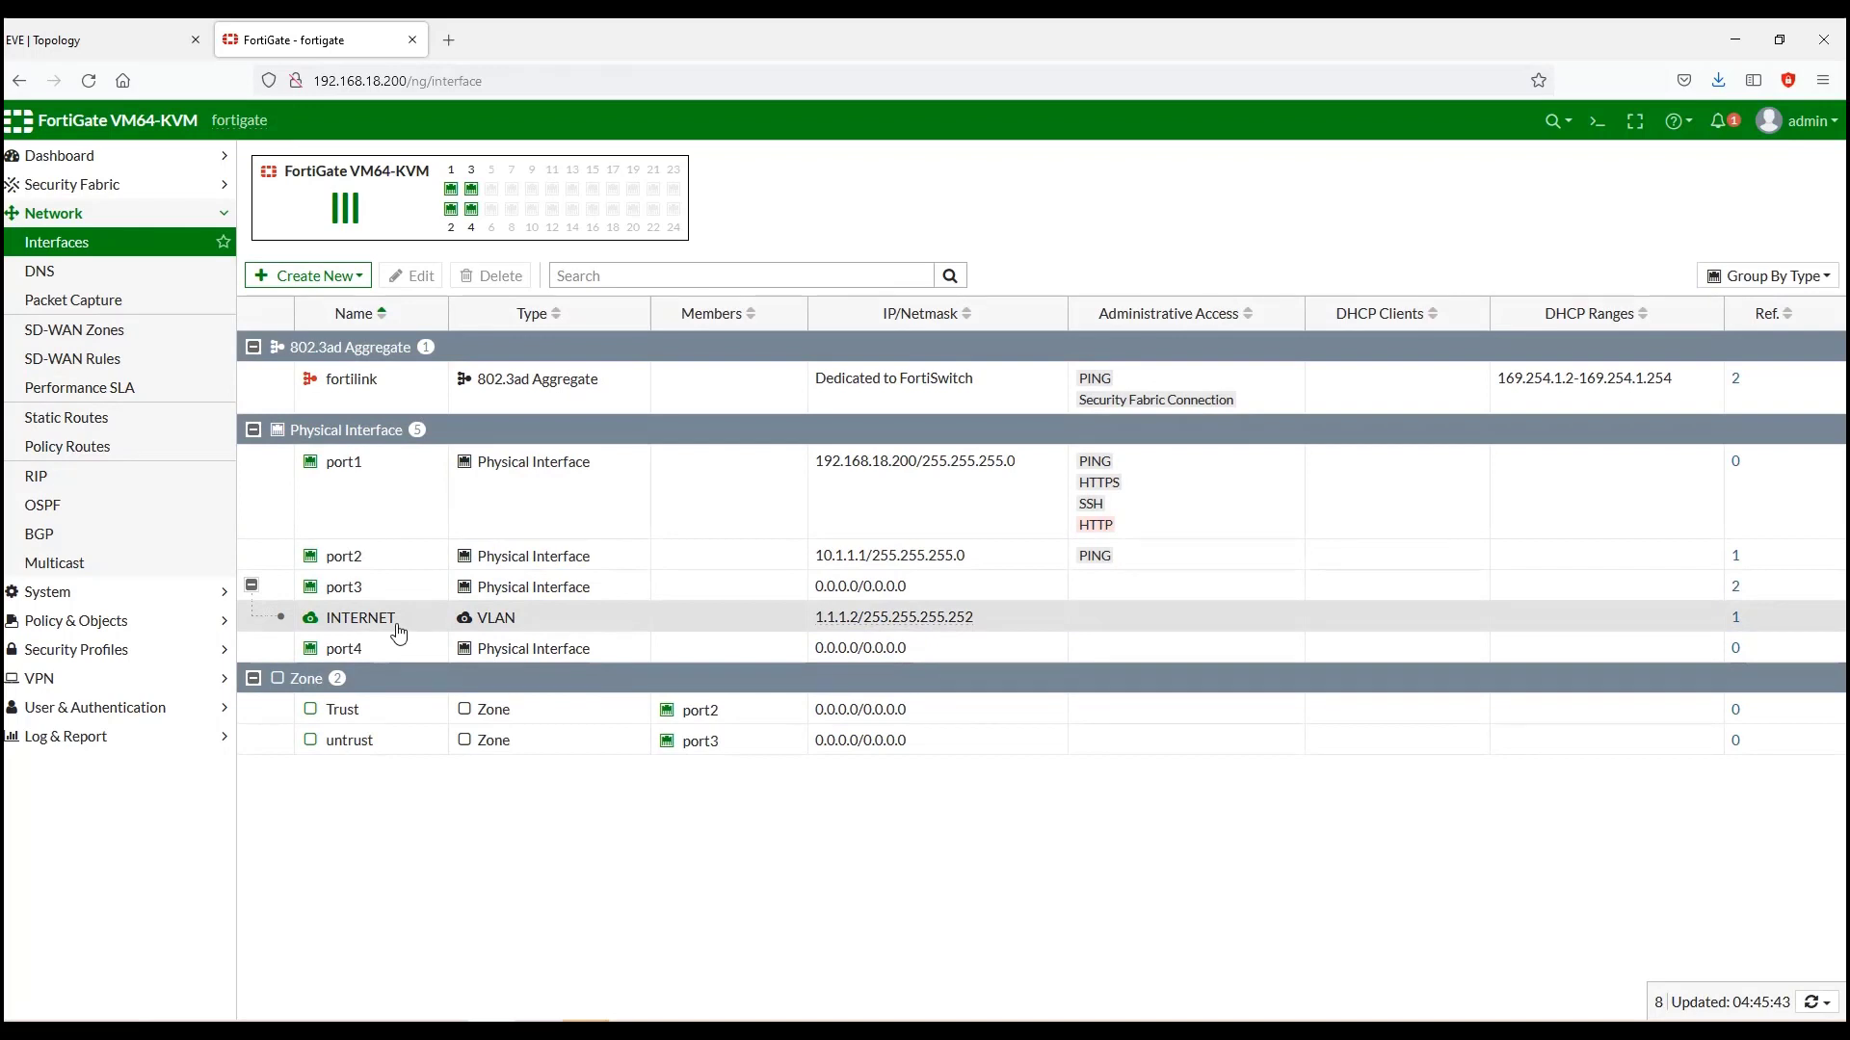
click(301, 281)
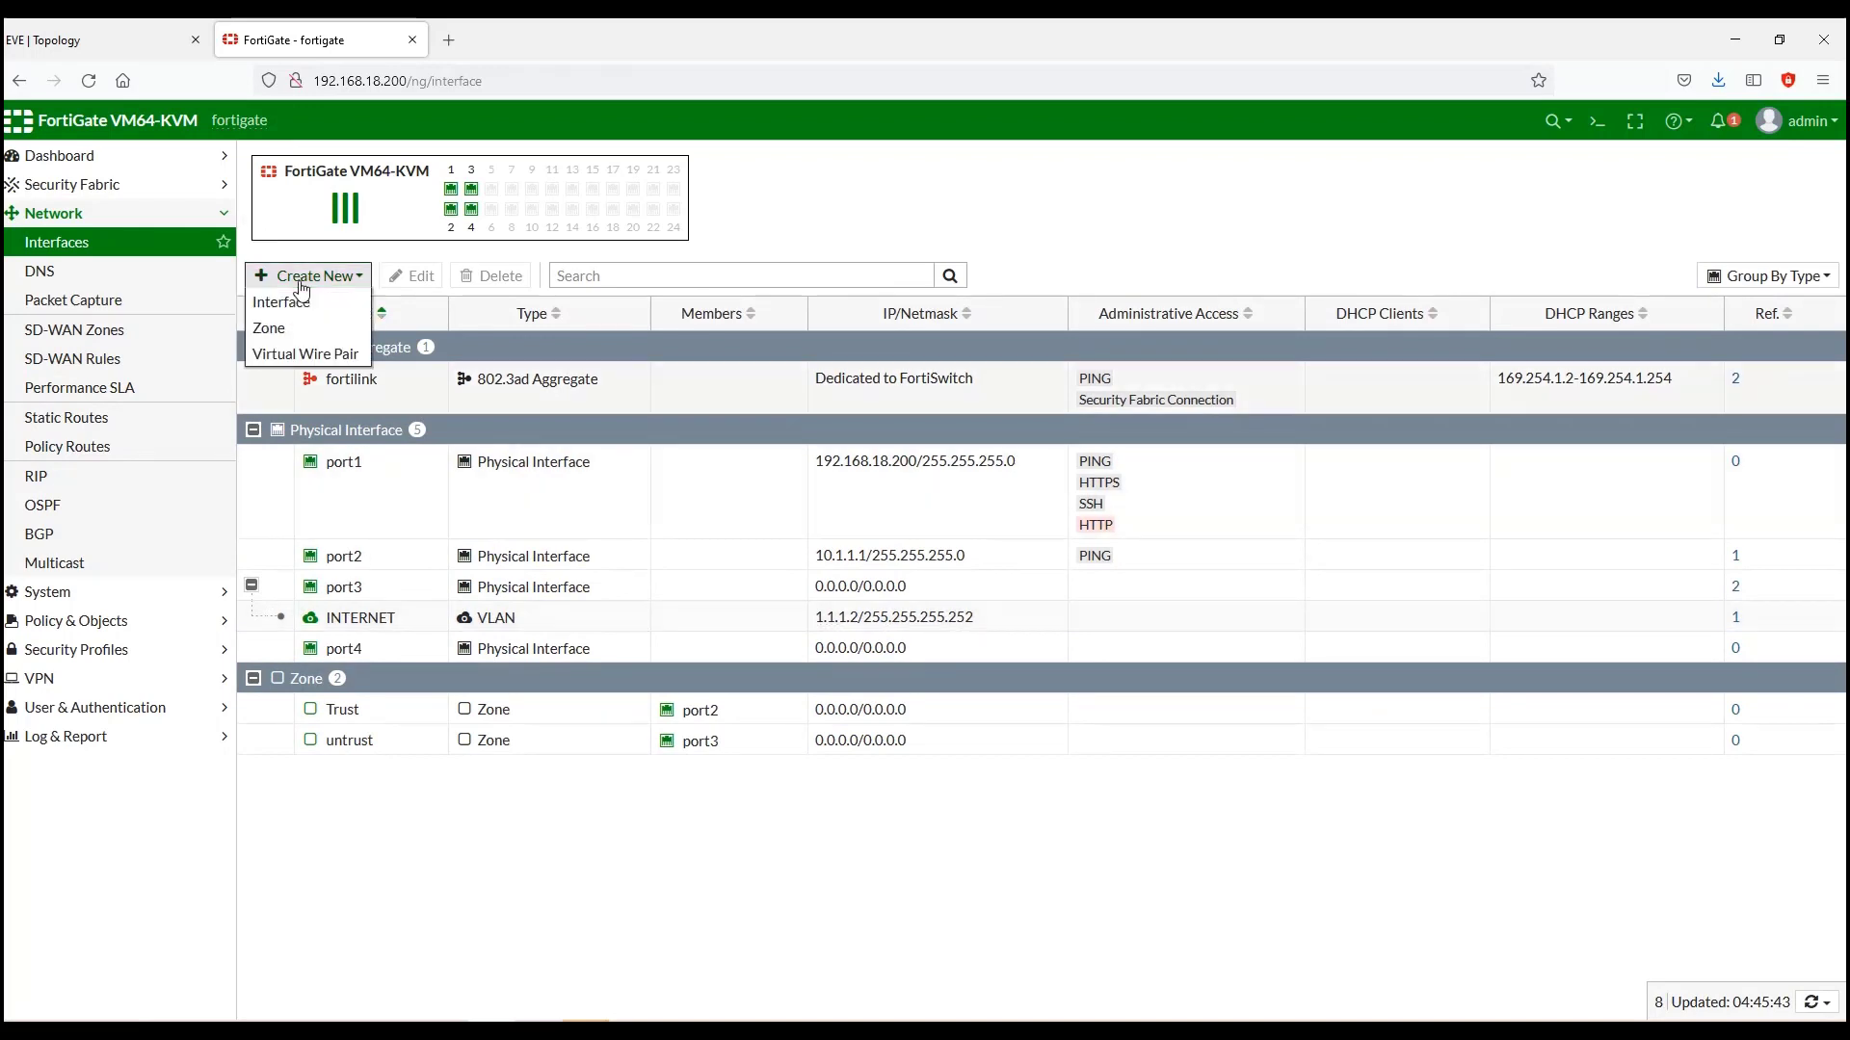
click(304, 313)
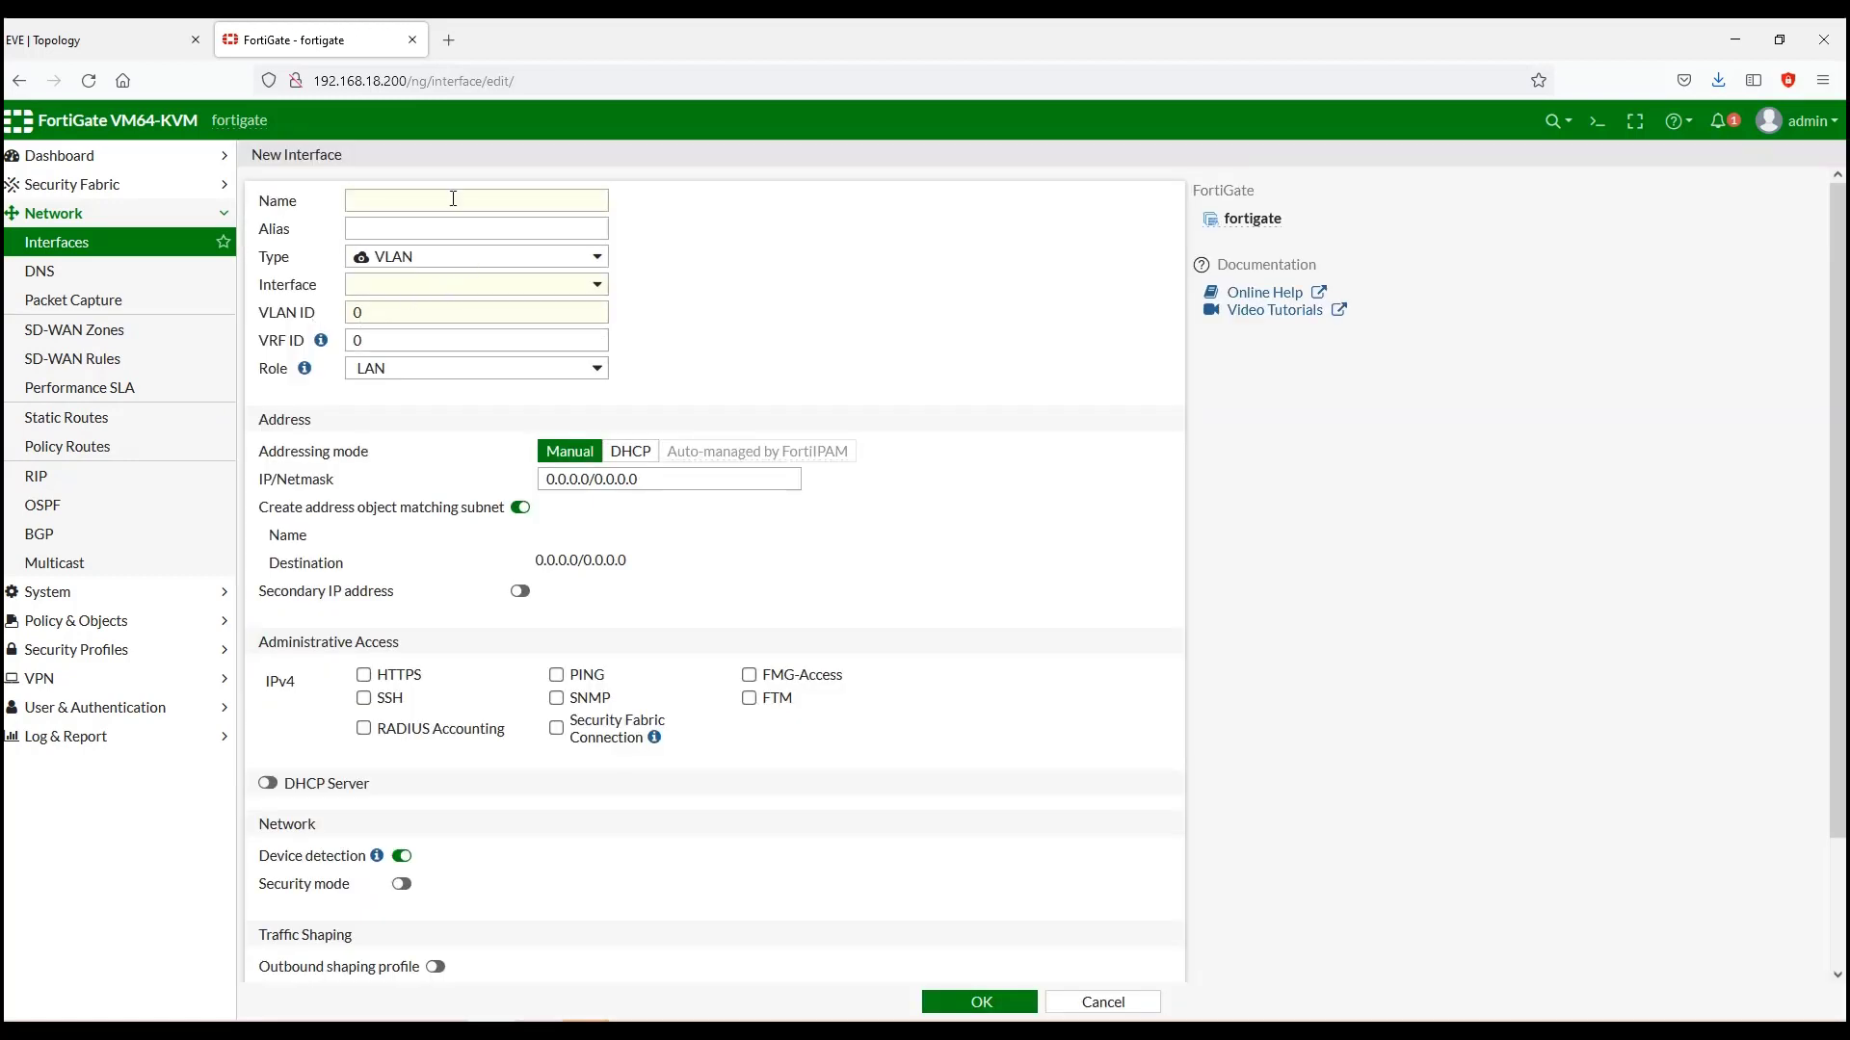
click(453, 198)
text(ISP-2)
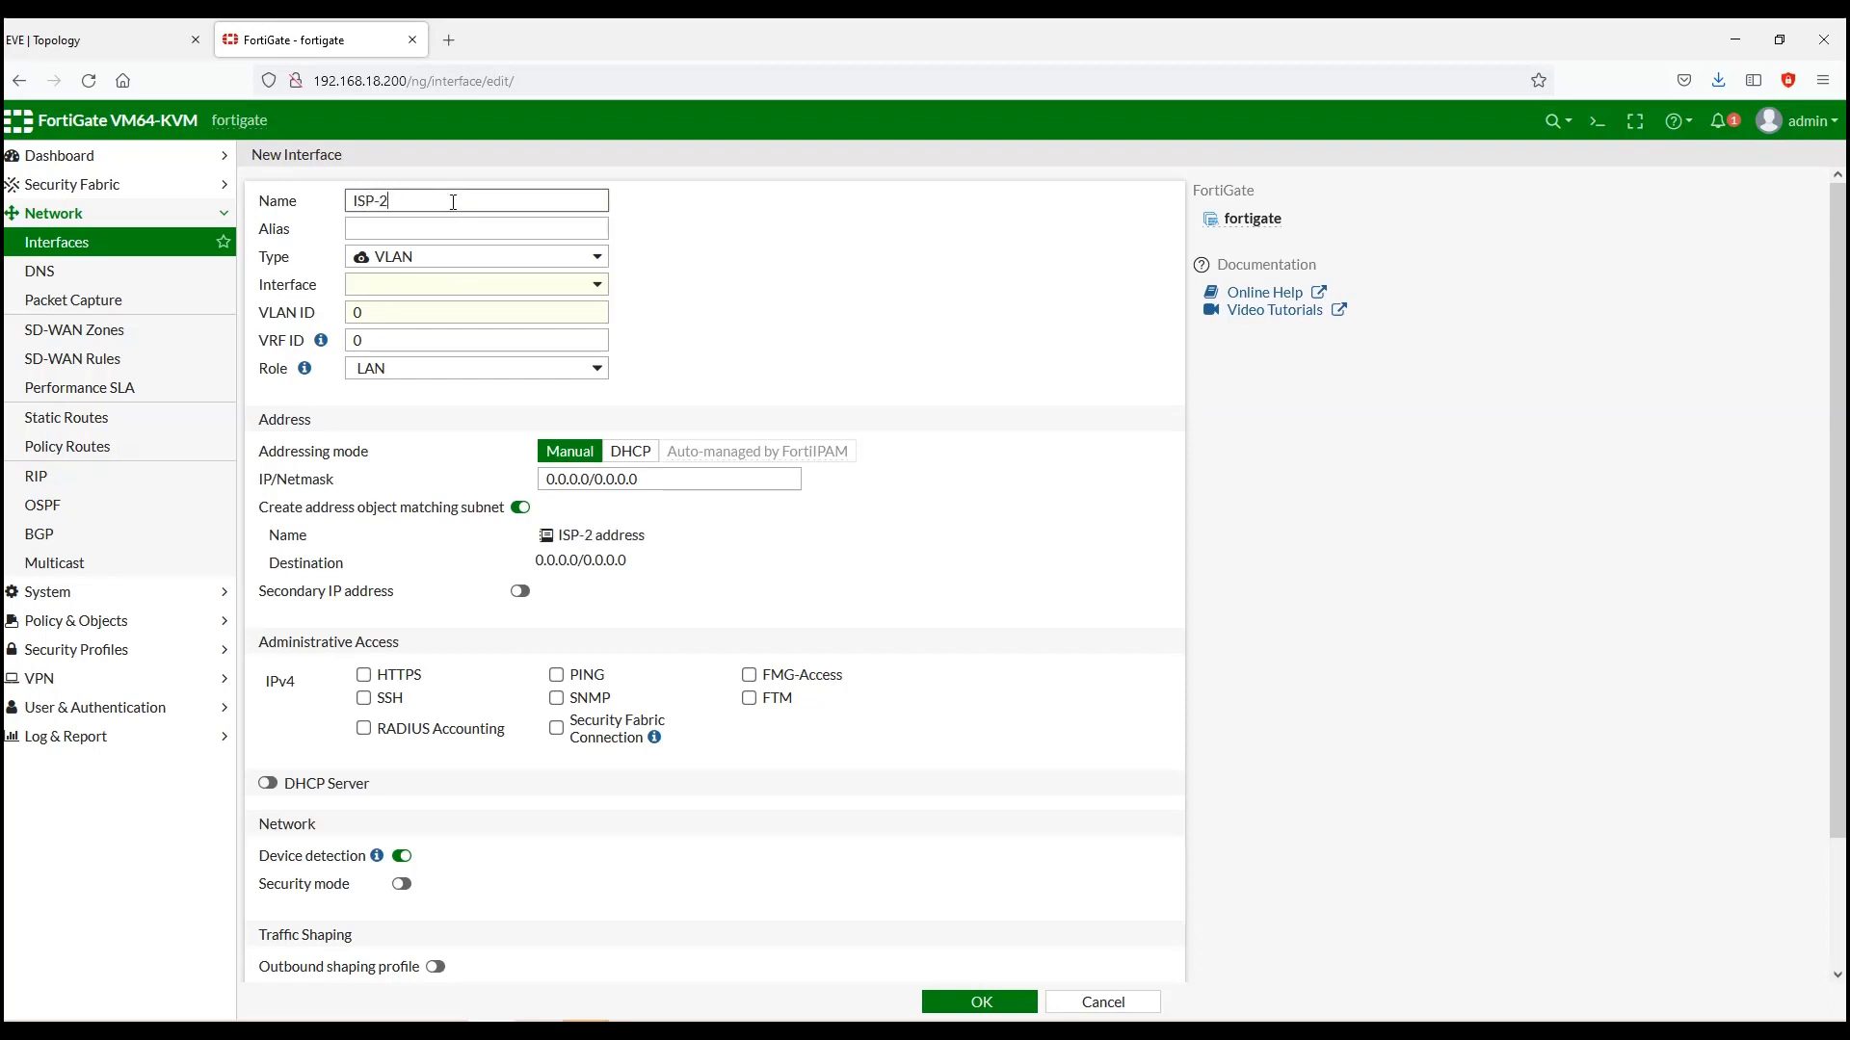
click(457, 291)
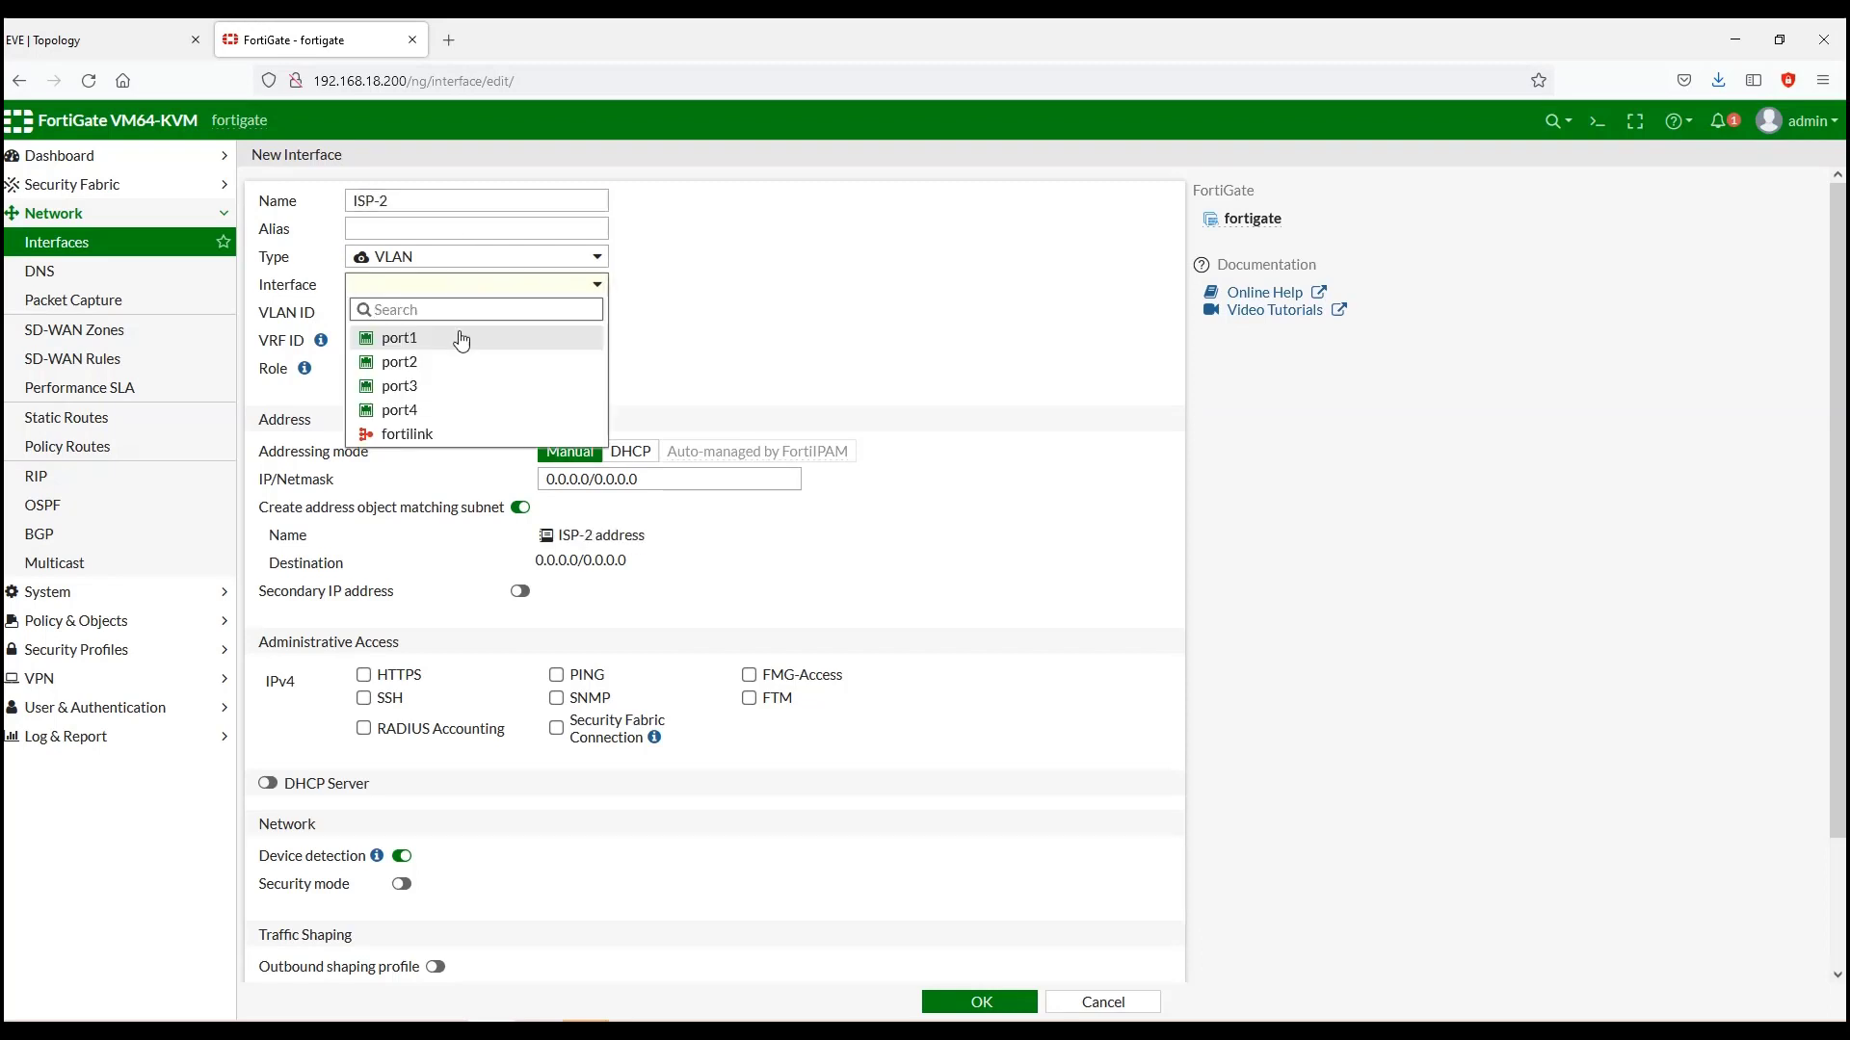
click(458, 387)
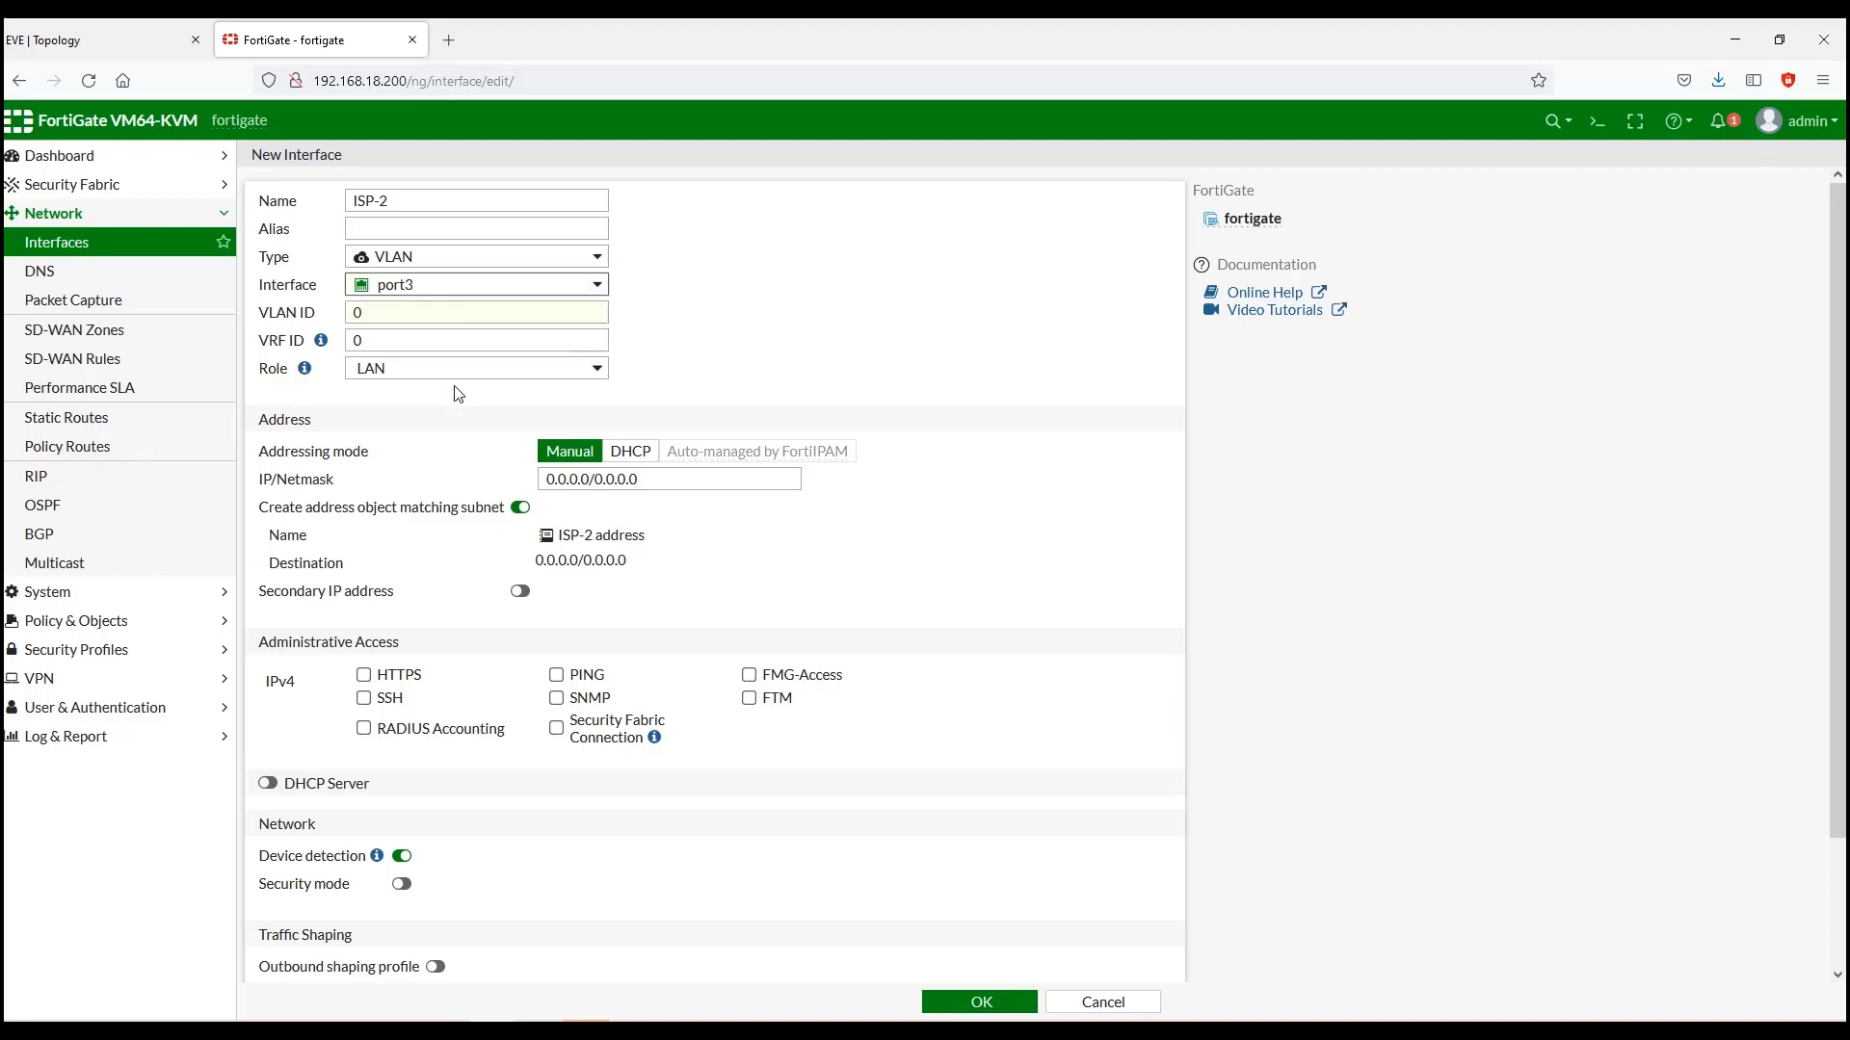
Step: Give ISP-2 VLAN ID 20 and address 2.2.2.2/30, checking the topology diagram for addressing
click(429, 315)
key(BackSpace)
text(2)
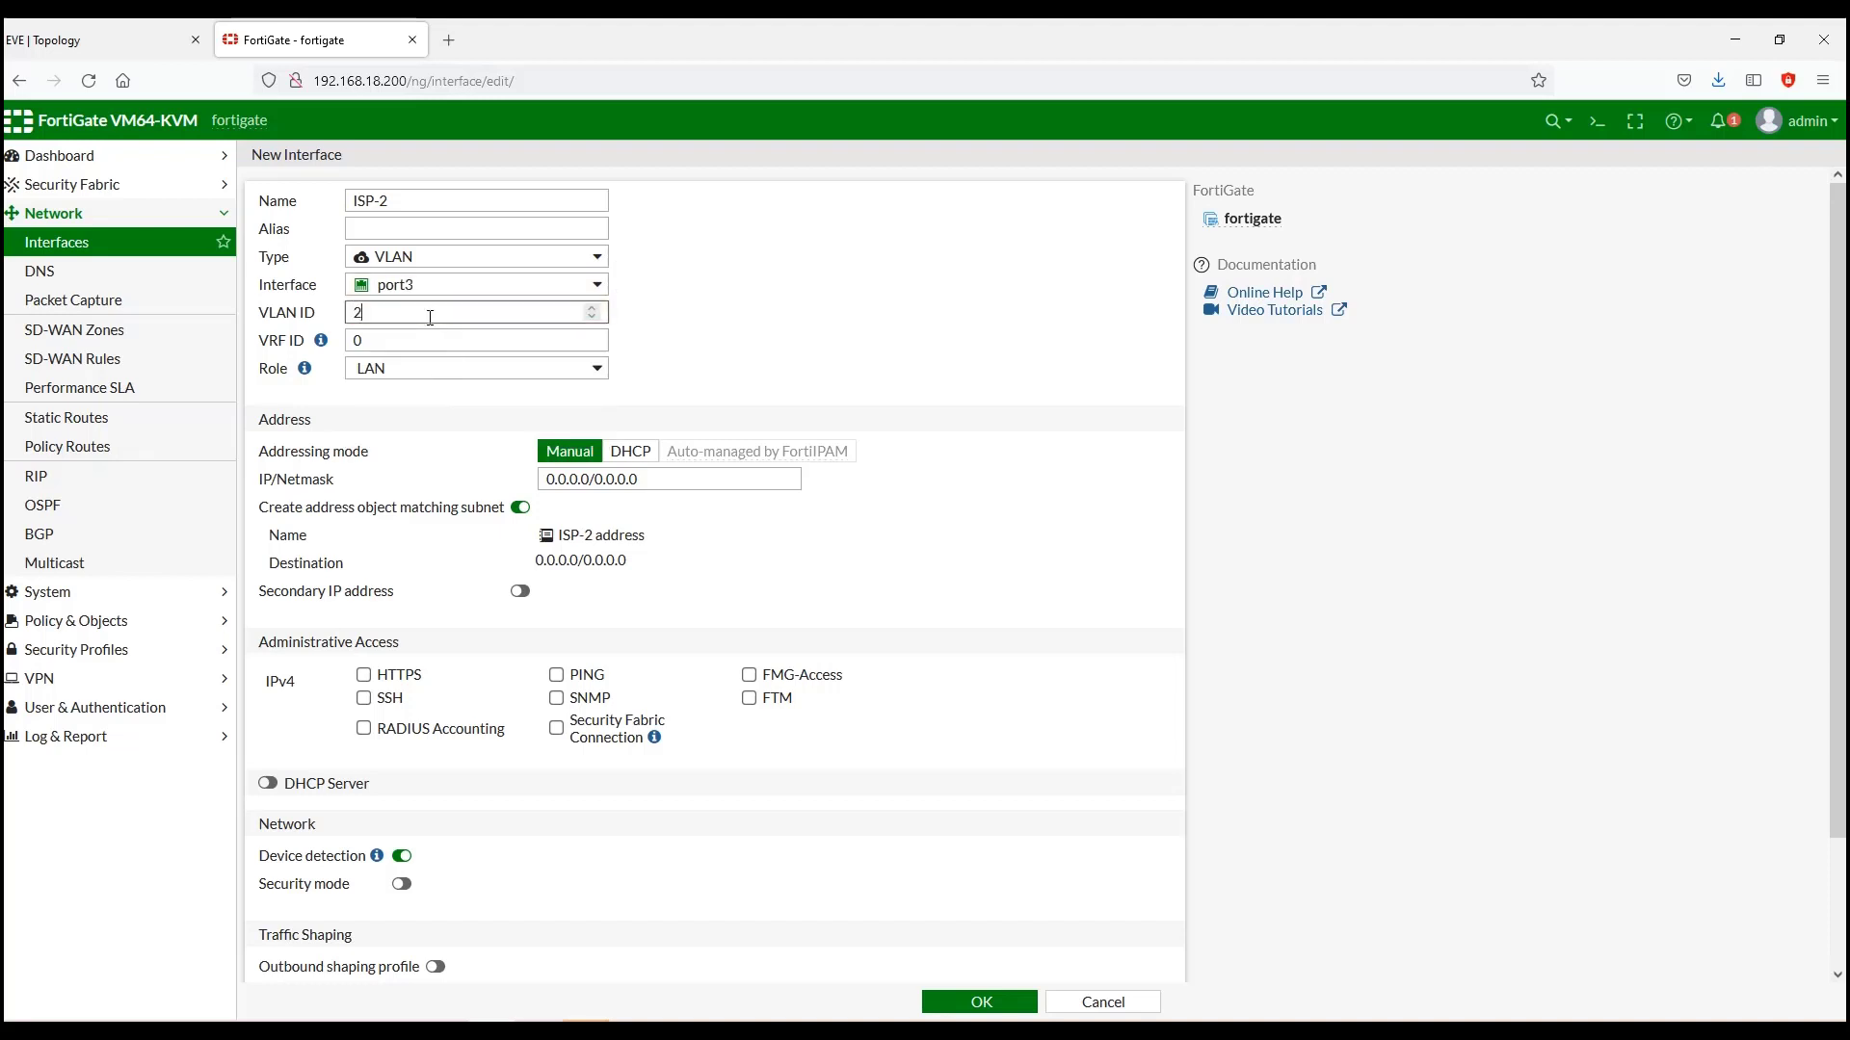
click(636, 487)
drag(636, 486, 533, 476)
key(BackSpace)
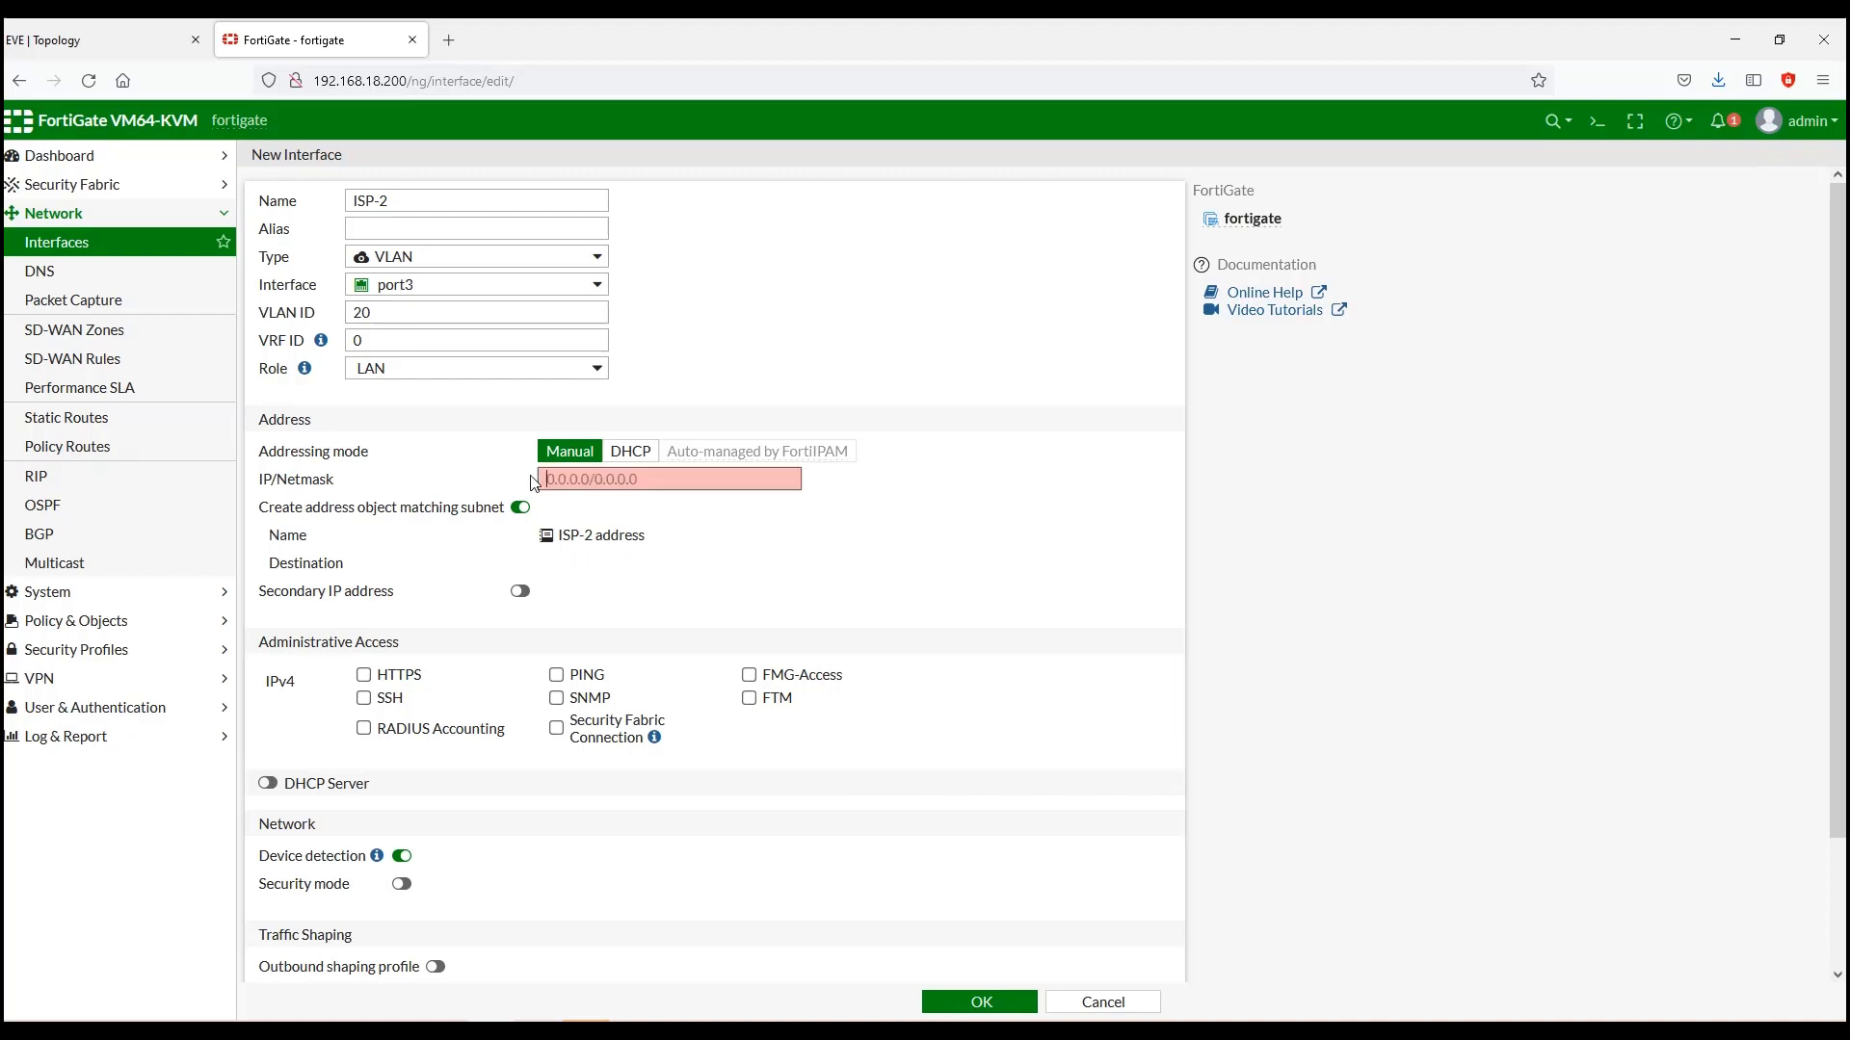
text(2.2.2.2/30)
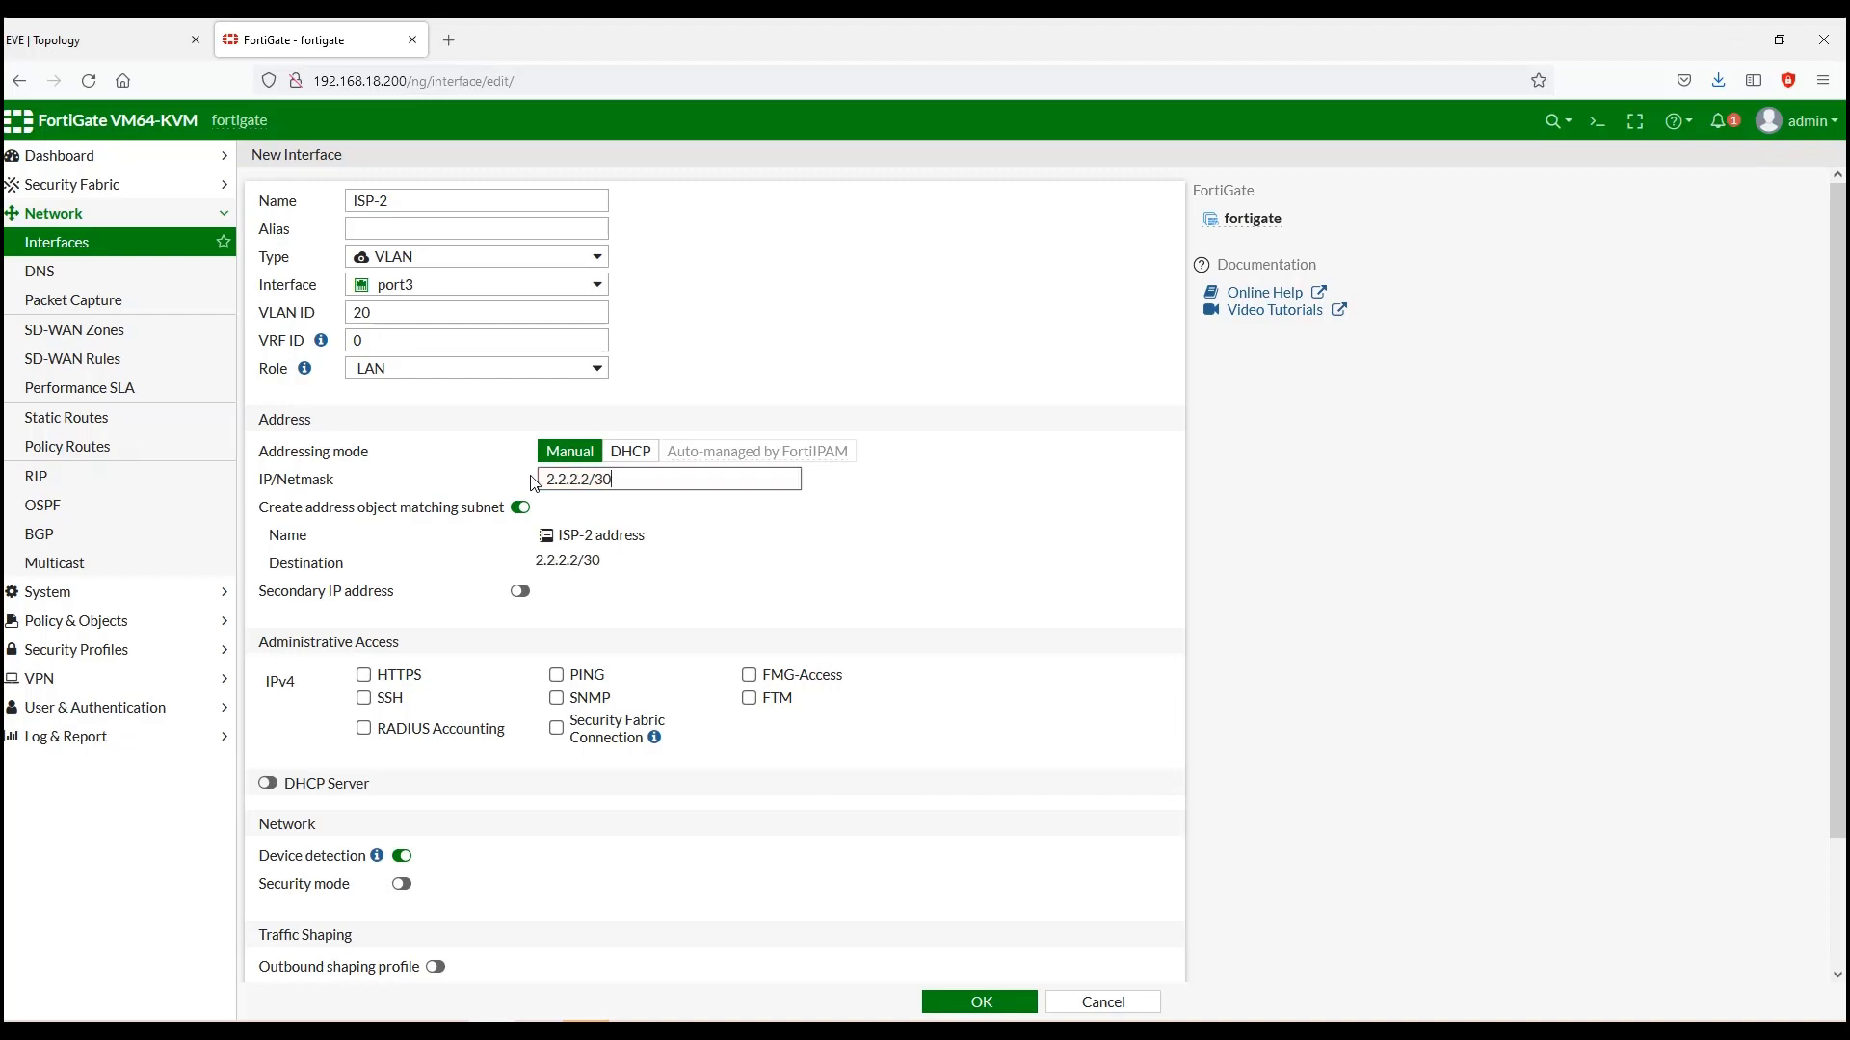
click(140, 29)
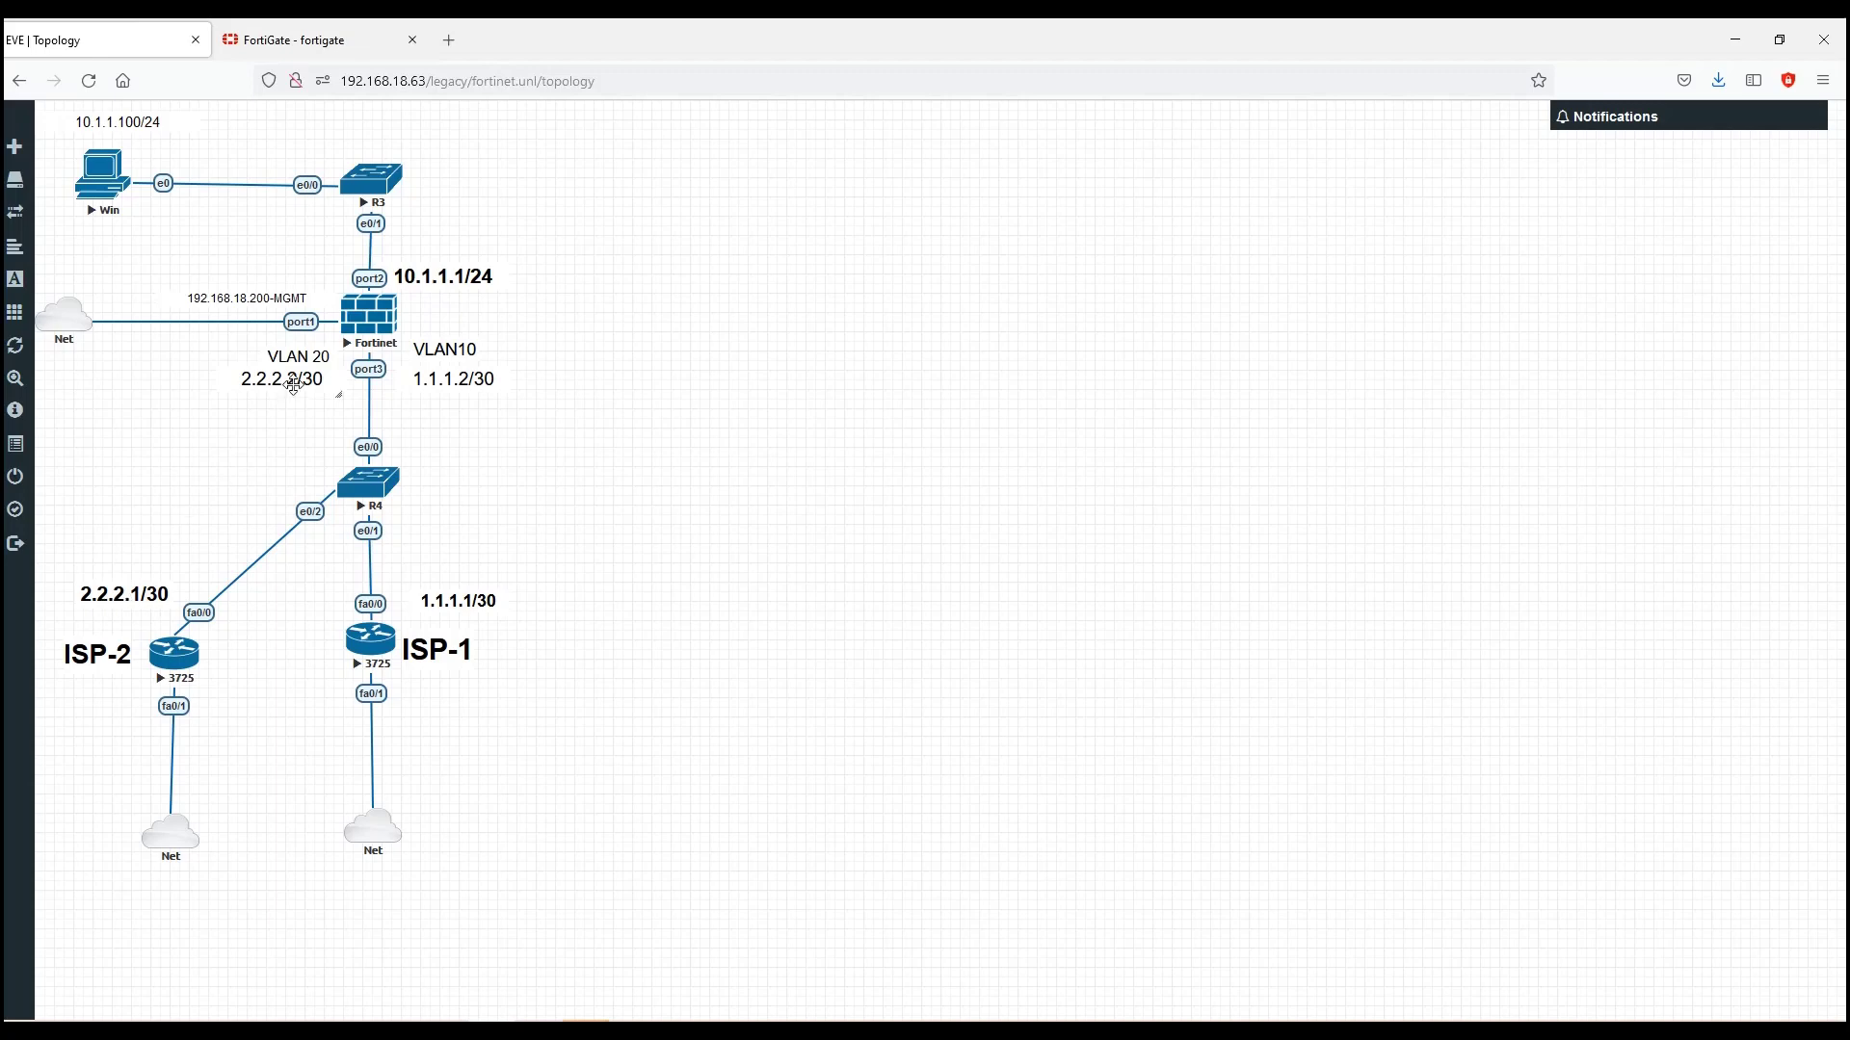
click(289, 38)
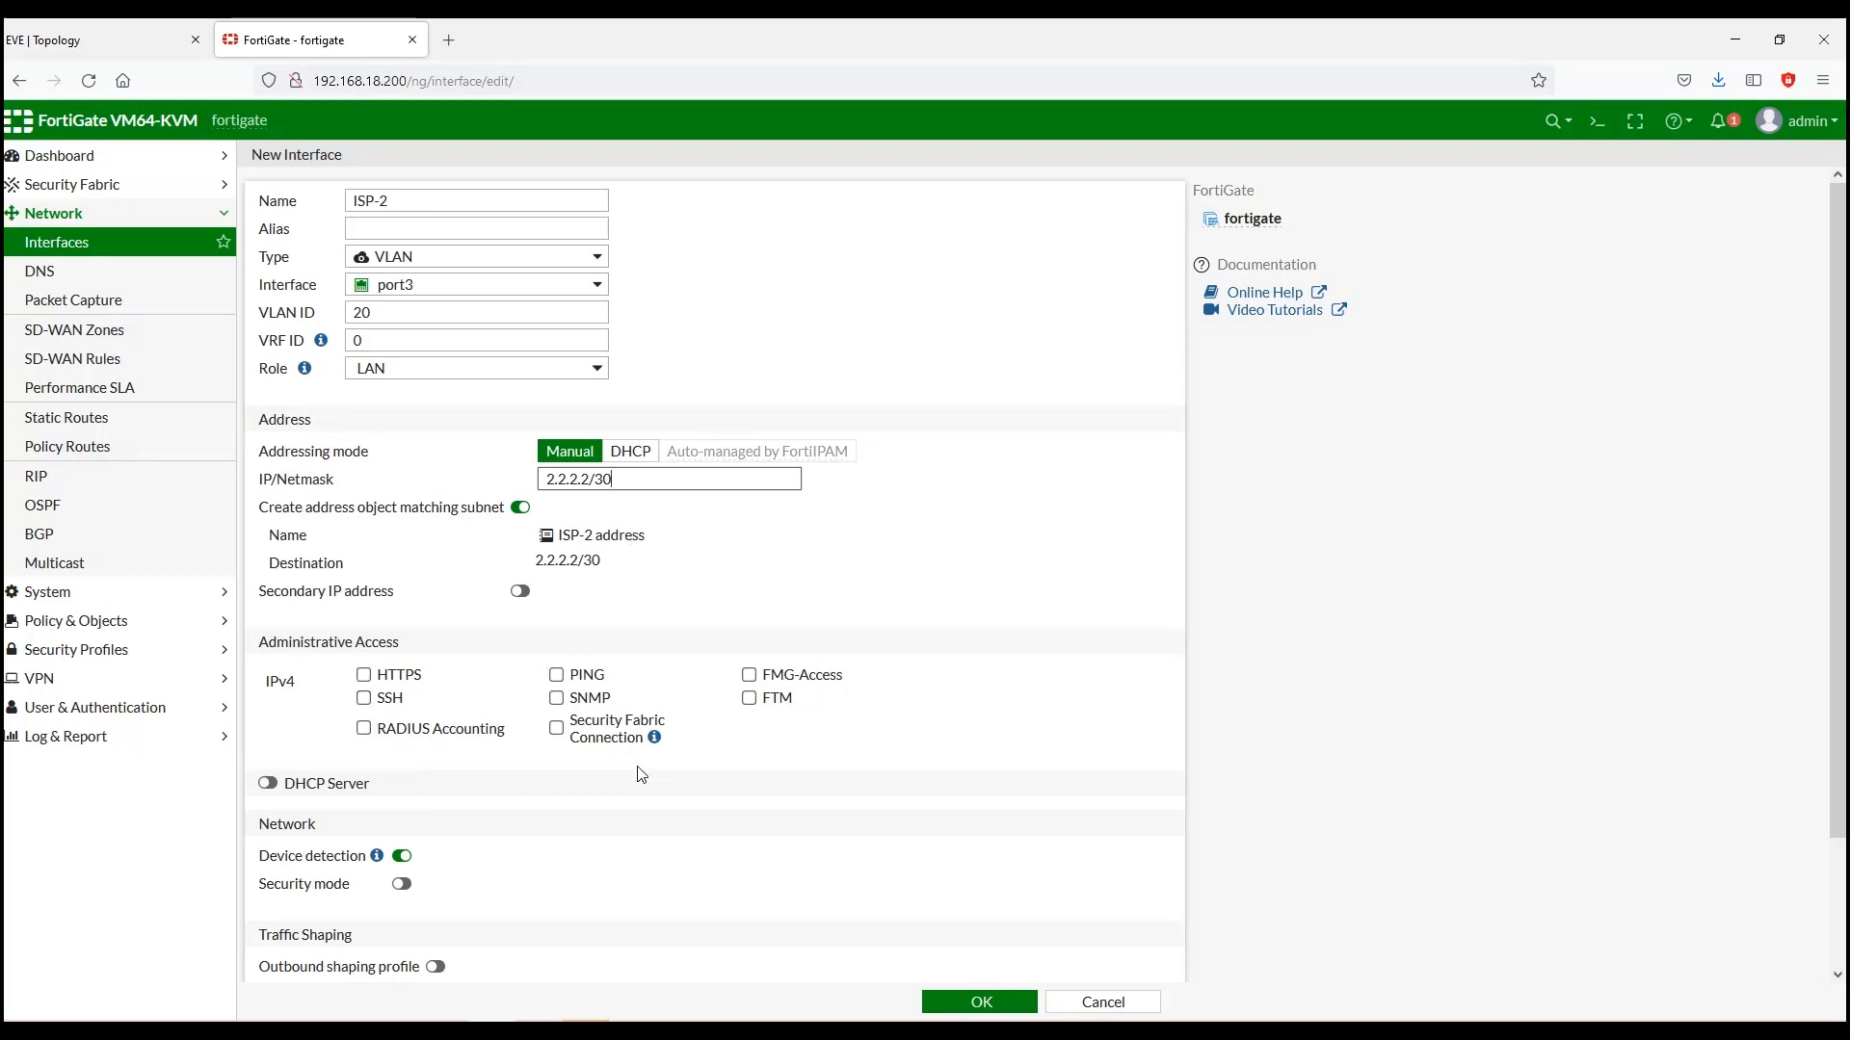
Step: Save ISP-2 and confirm it under port3 as 2.2.2.2/255.255.255.252, then view the topology
click(984, 1006)
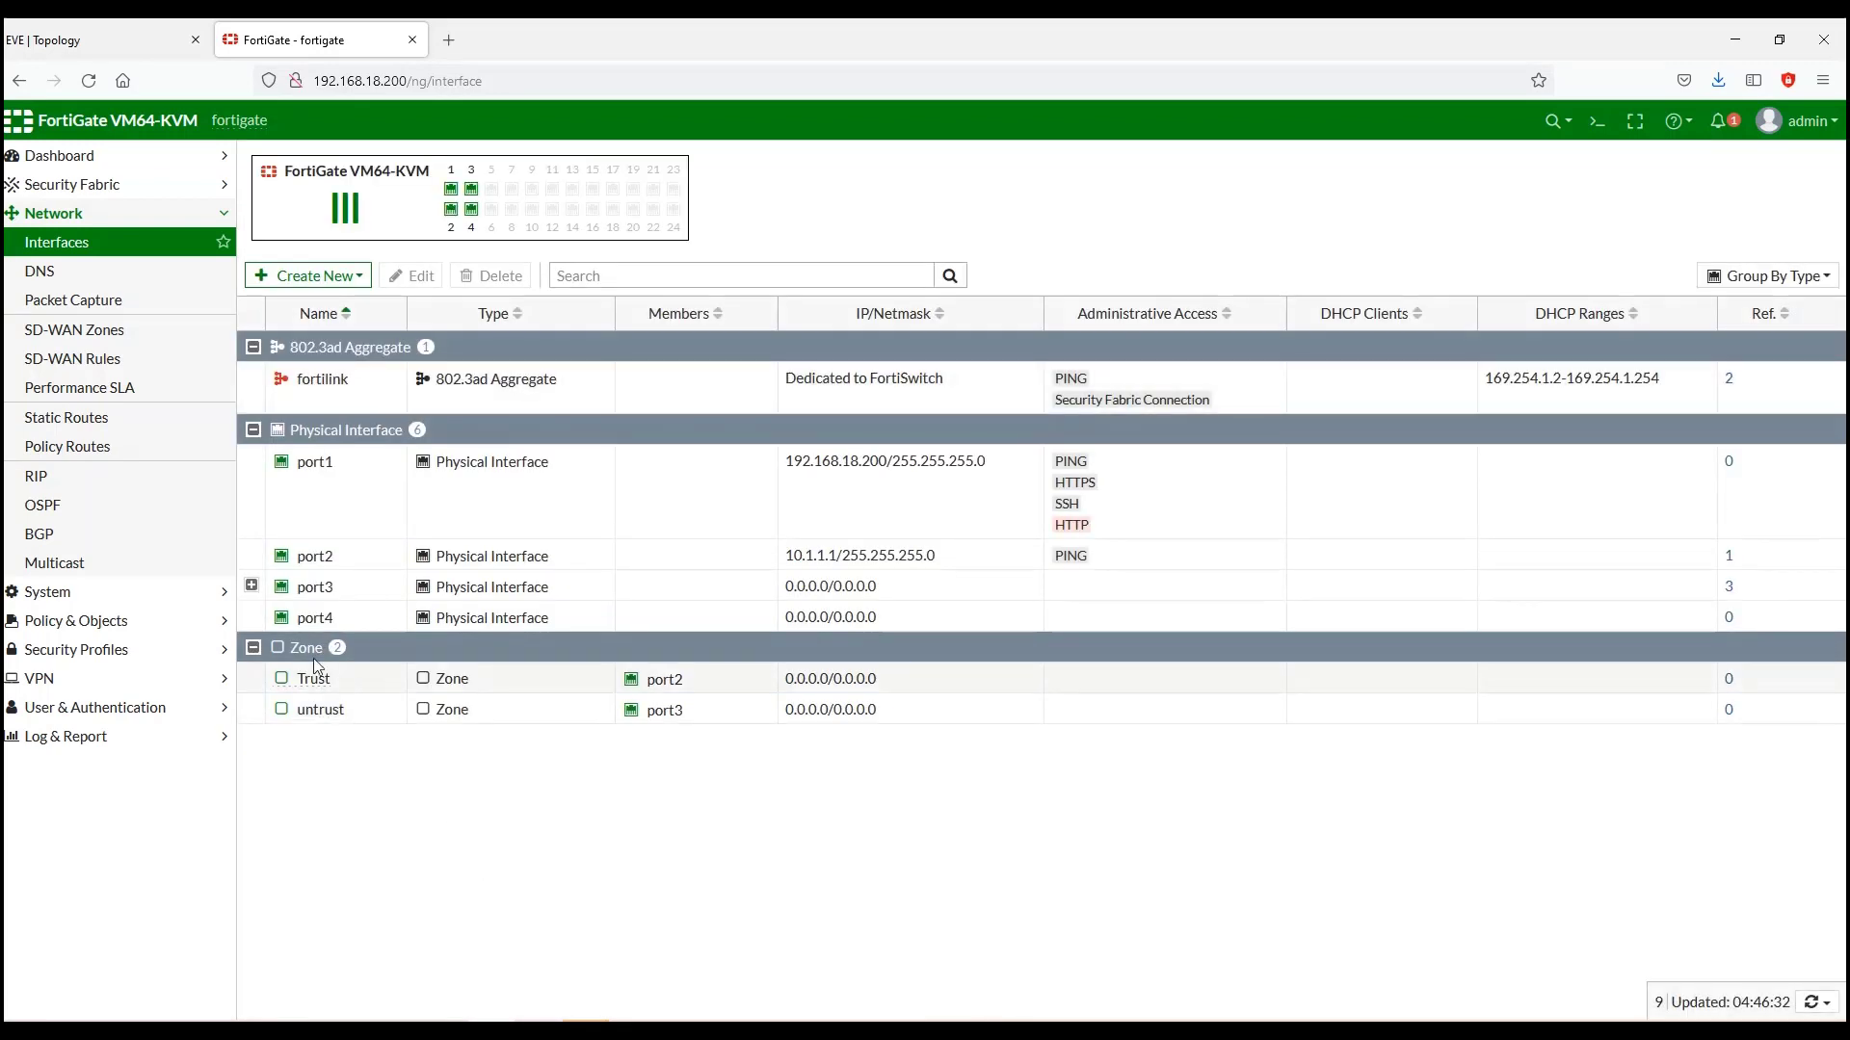
click(251, 586)
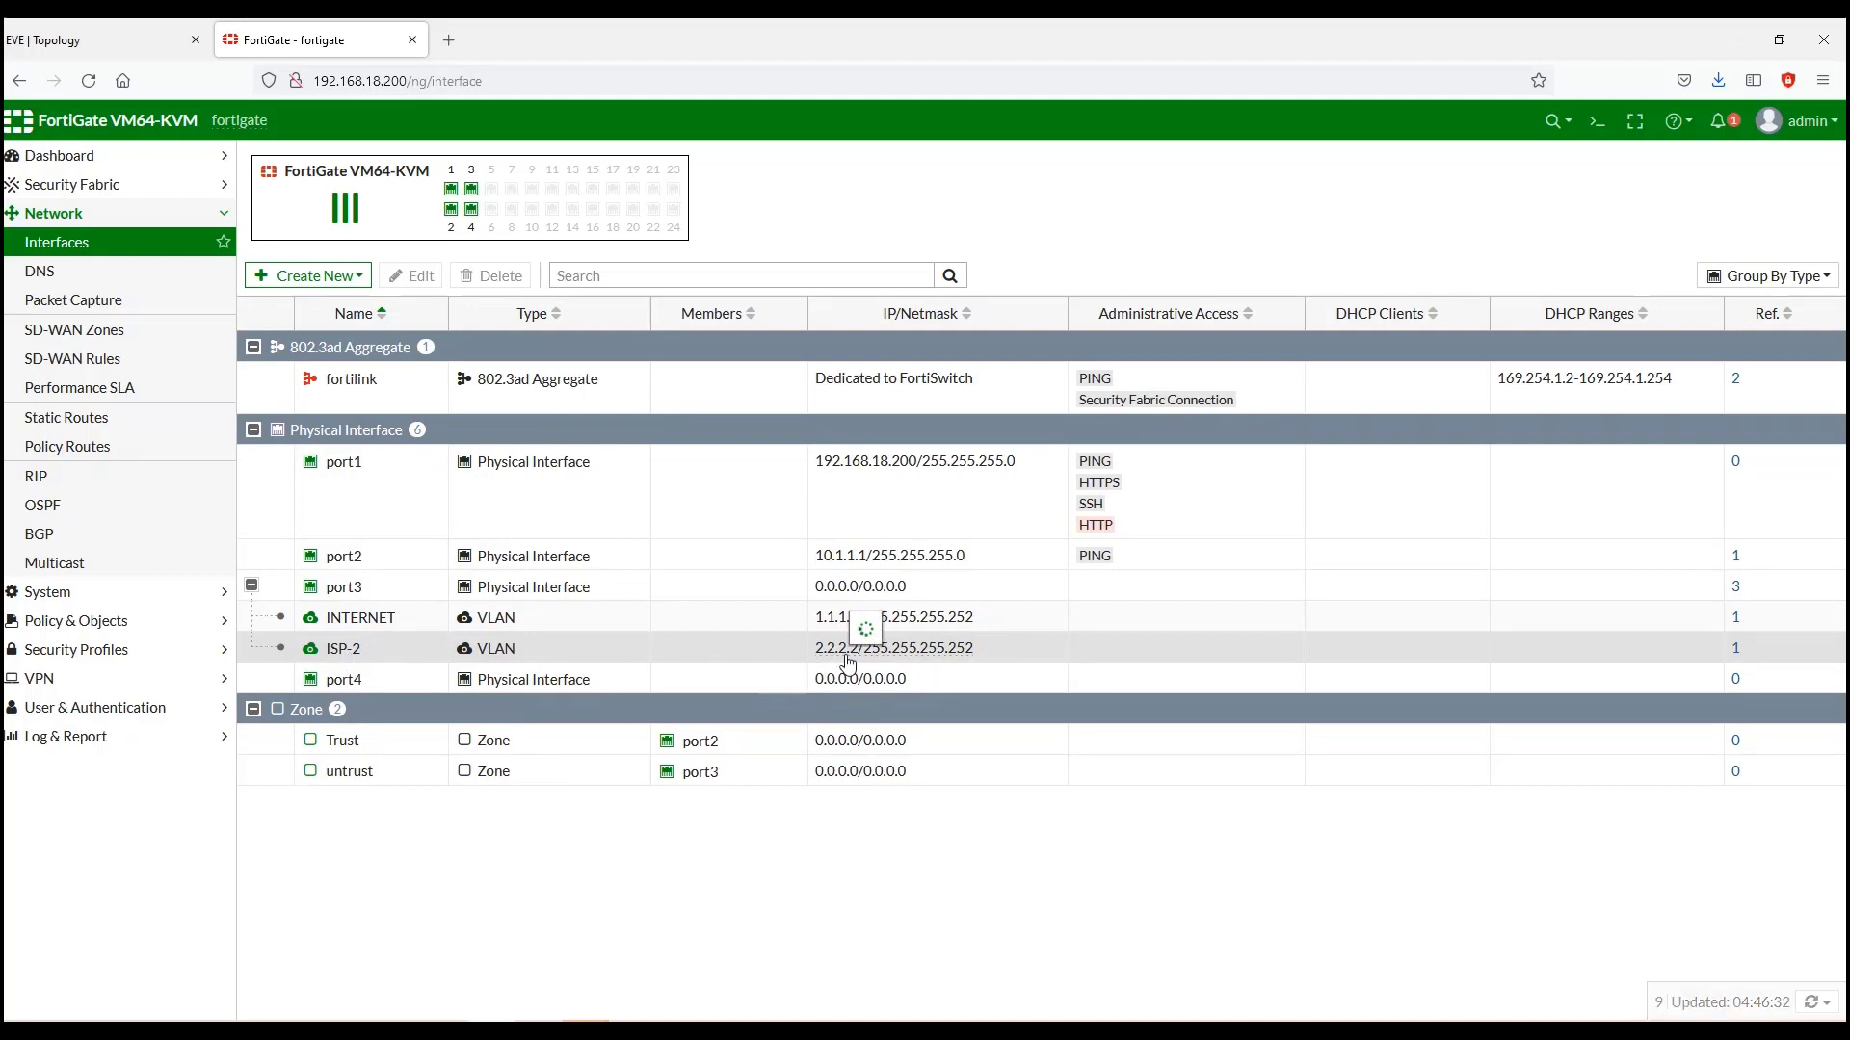
mouse_move(847, 663)
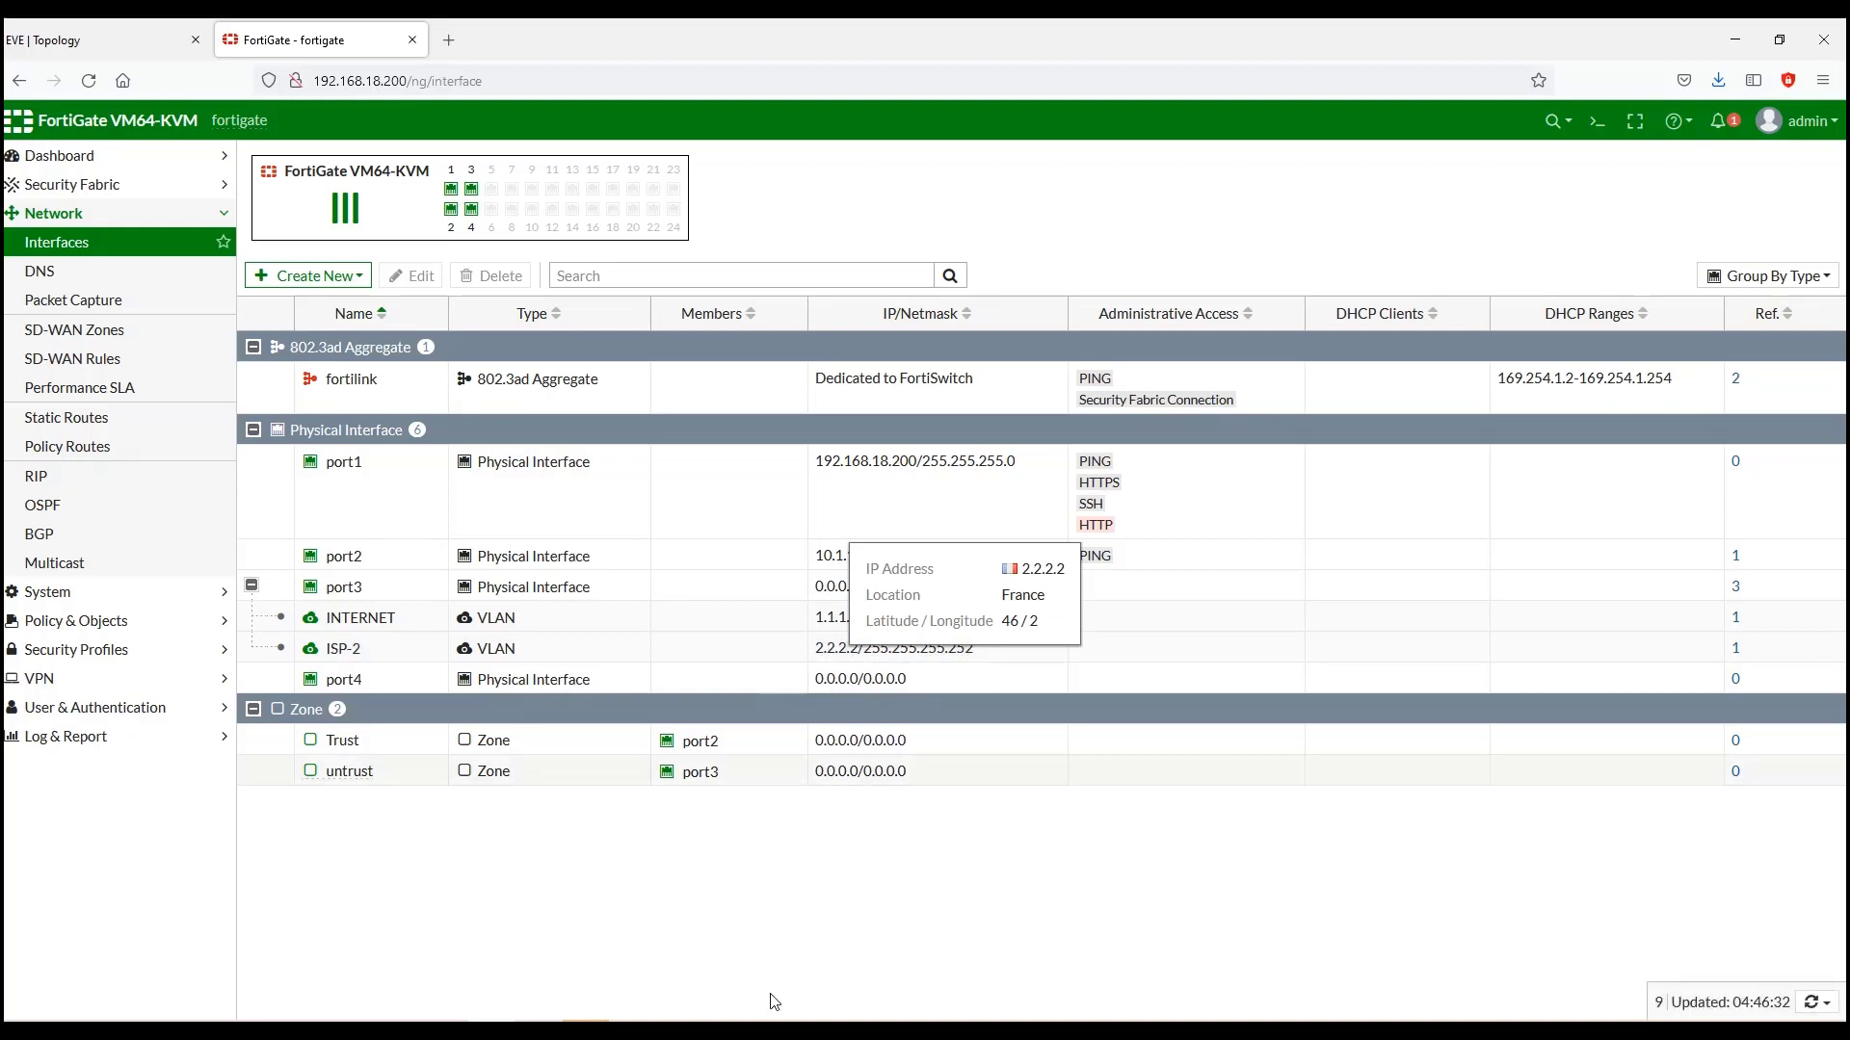
click(87, 37)
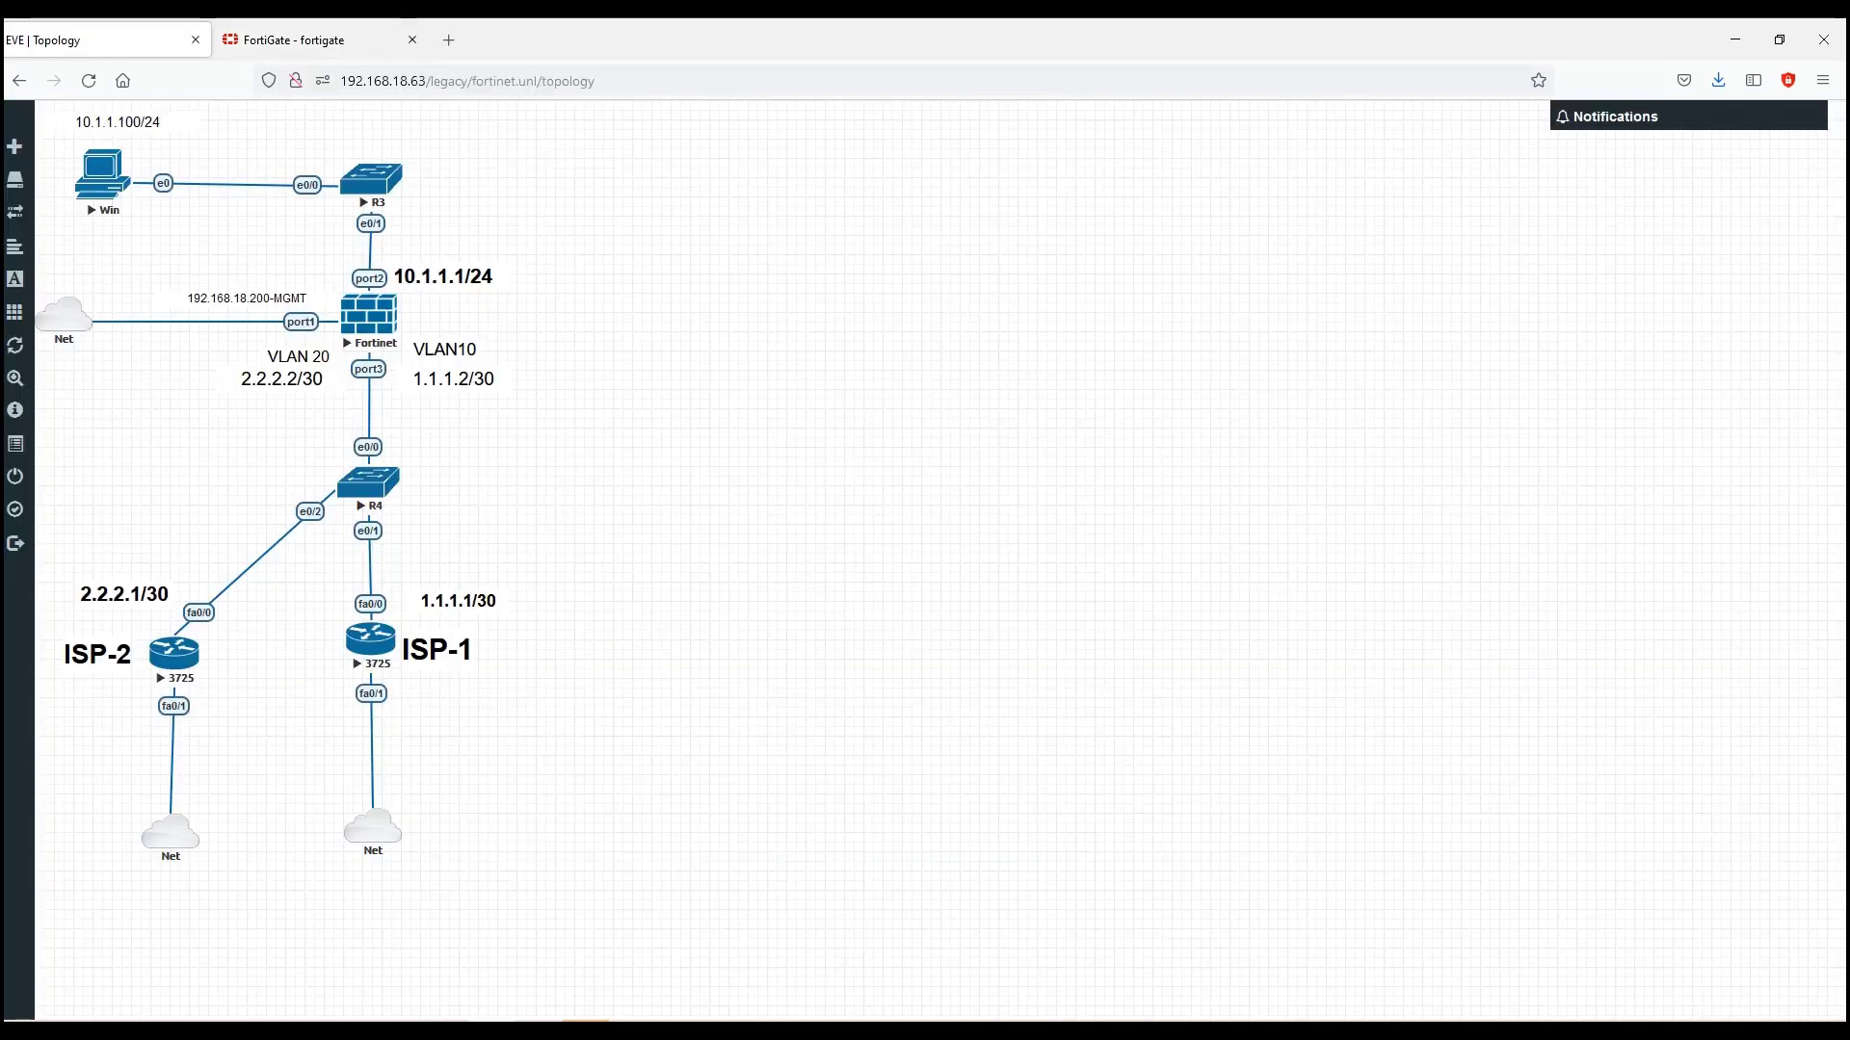
Step: Log into the FortiGate console session in SecureCRT with the admin account
click(586, 1029)
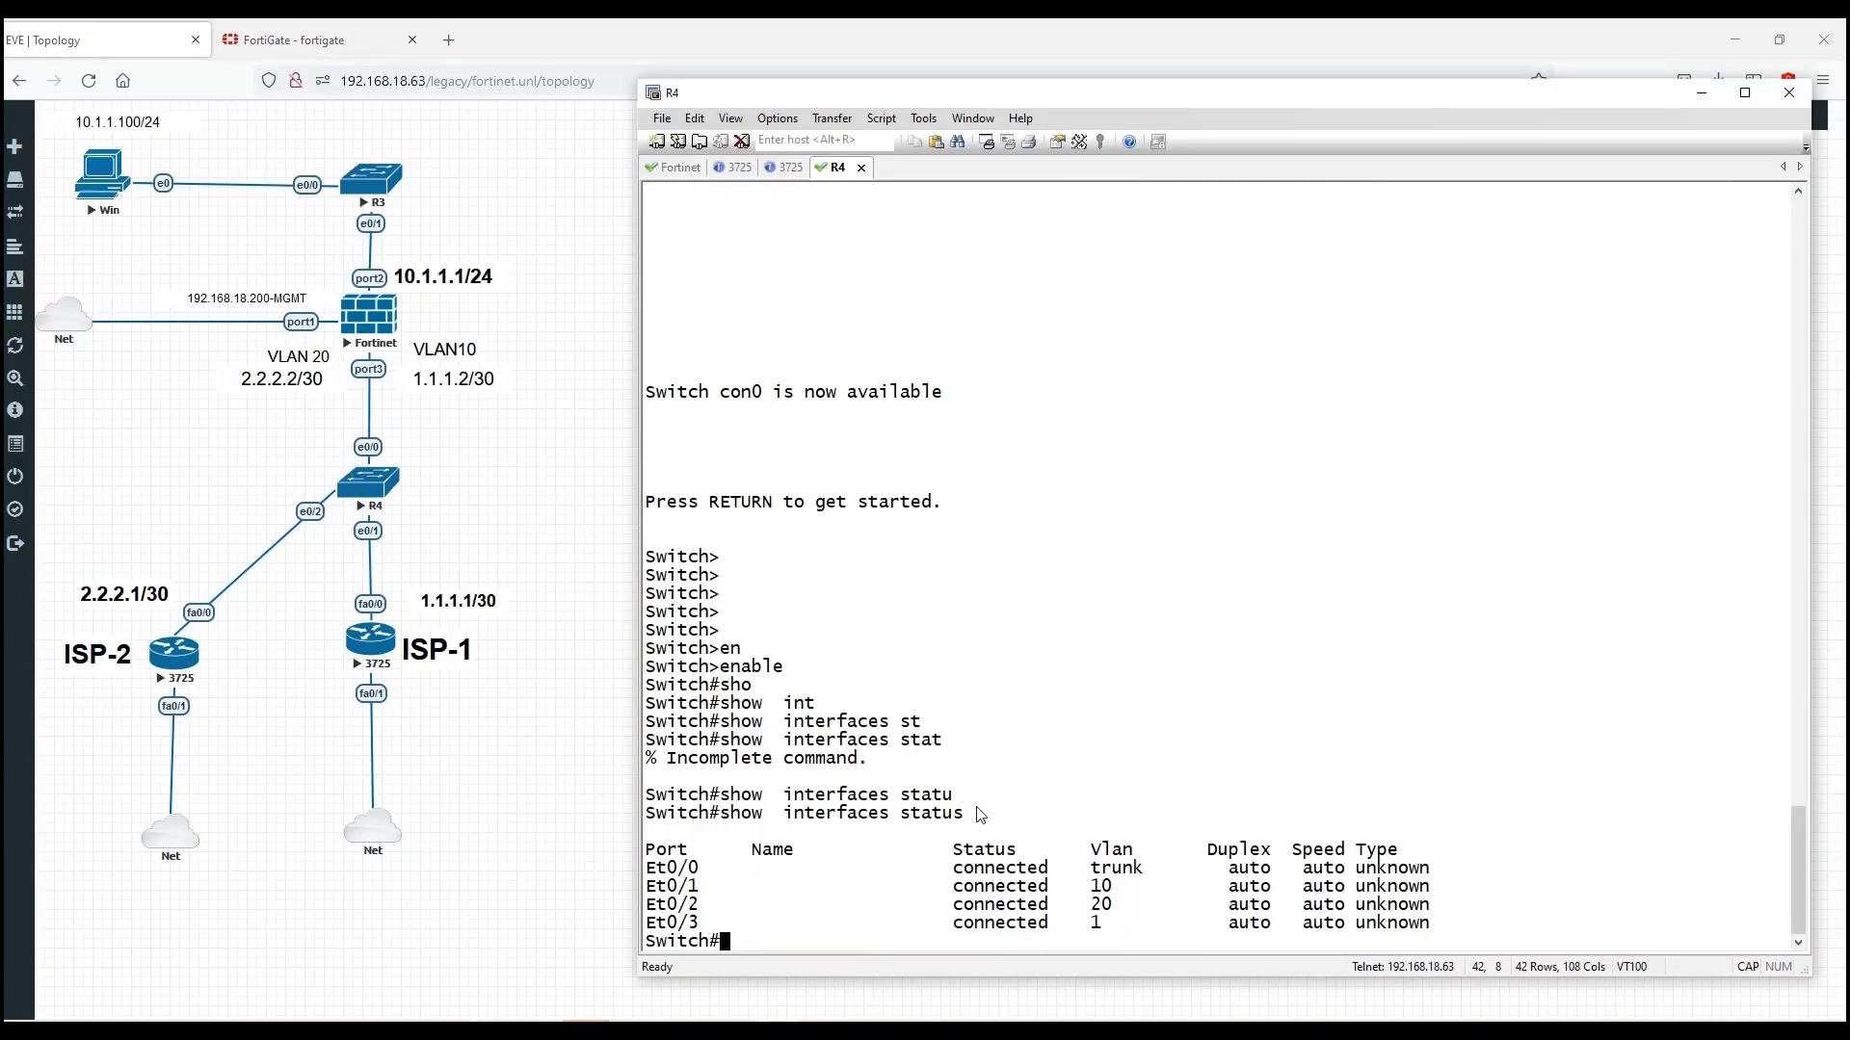
click(686, 170)
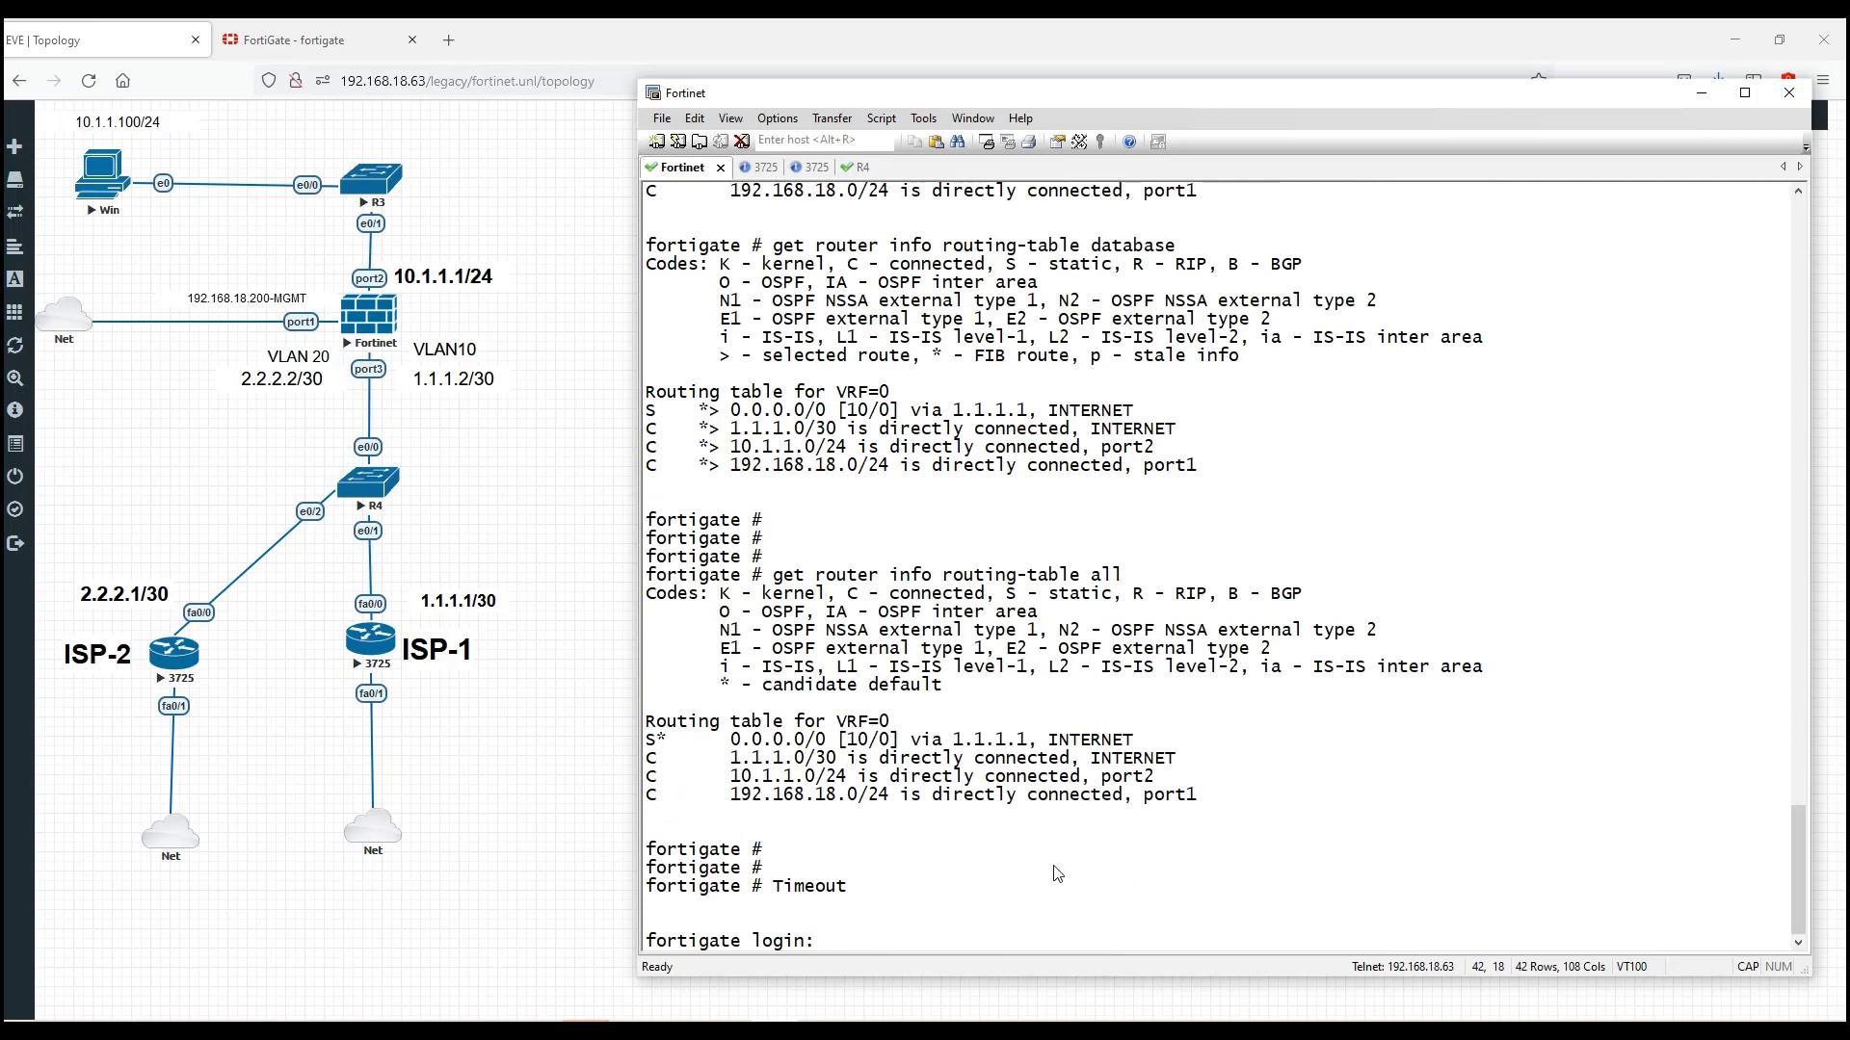
text(admin)
key(Return)
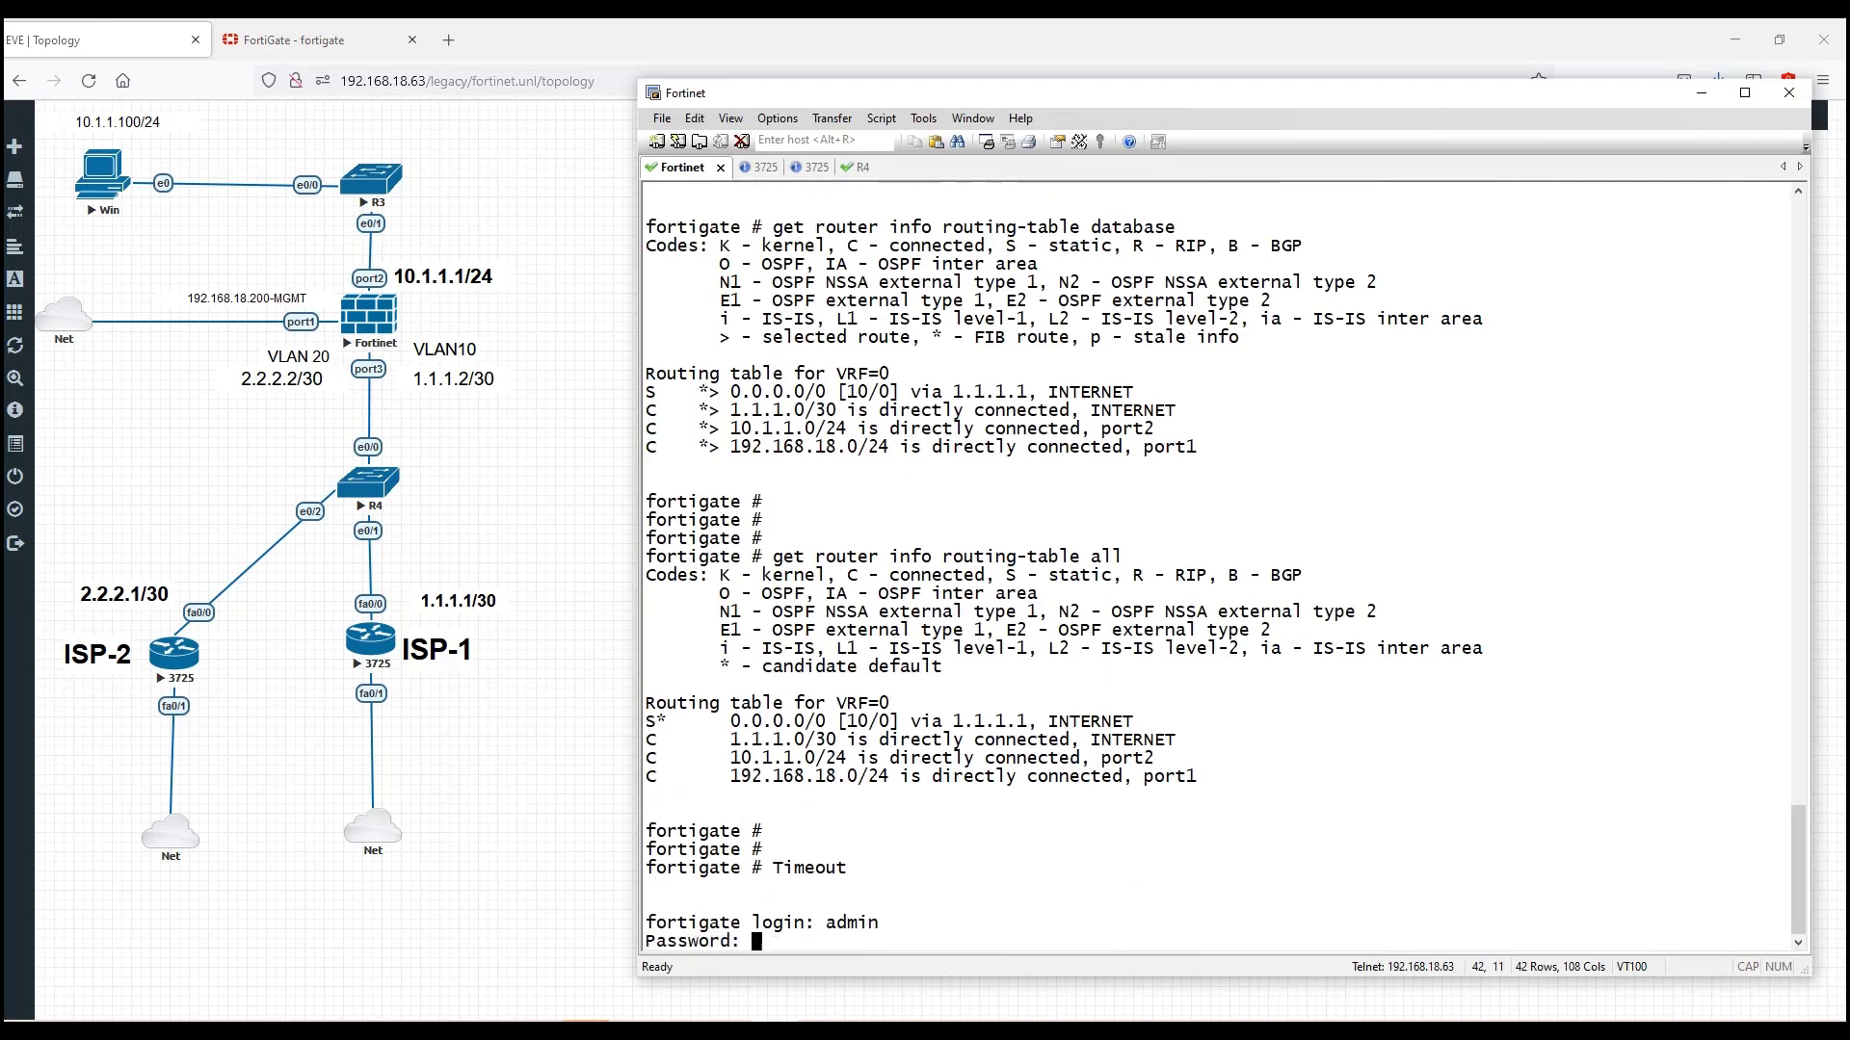
key(Return)
Step: Ping 2.2.2.1 from the FortiGate, getting 5/5 replies with 0% loss
text(execute)
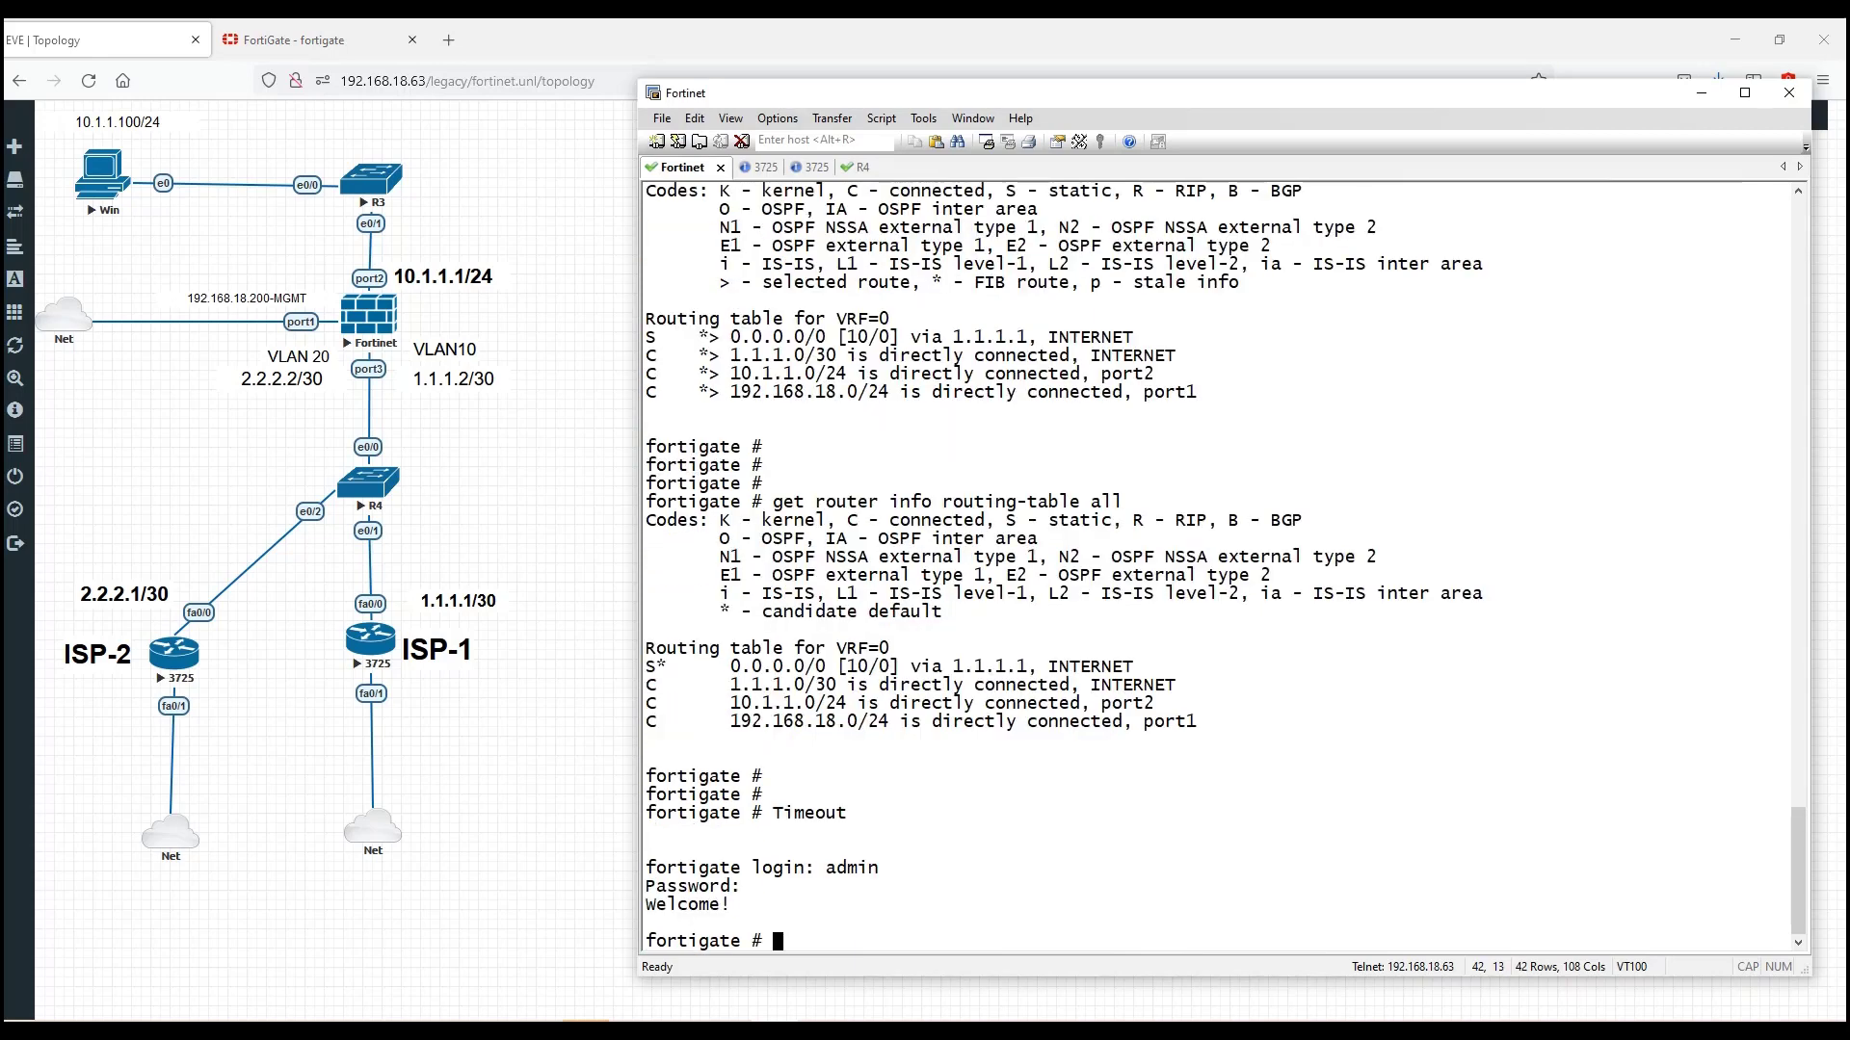
text( ping 2.2.2.1)
key(Return)
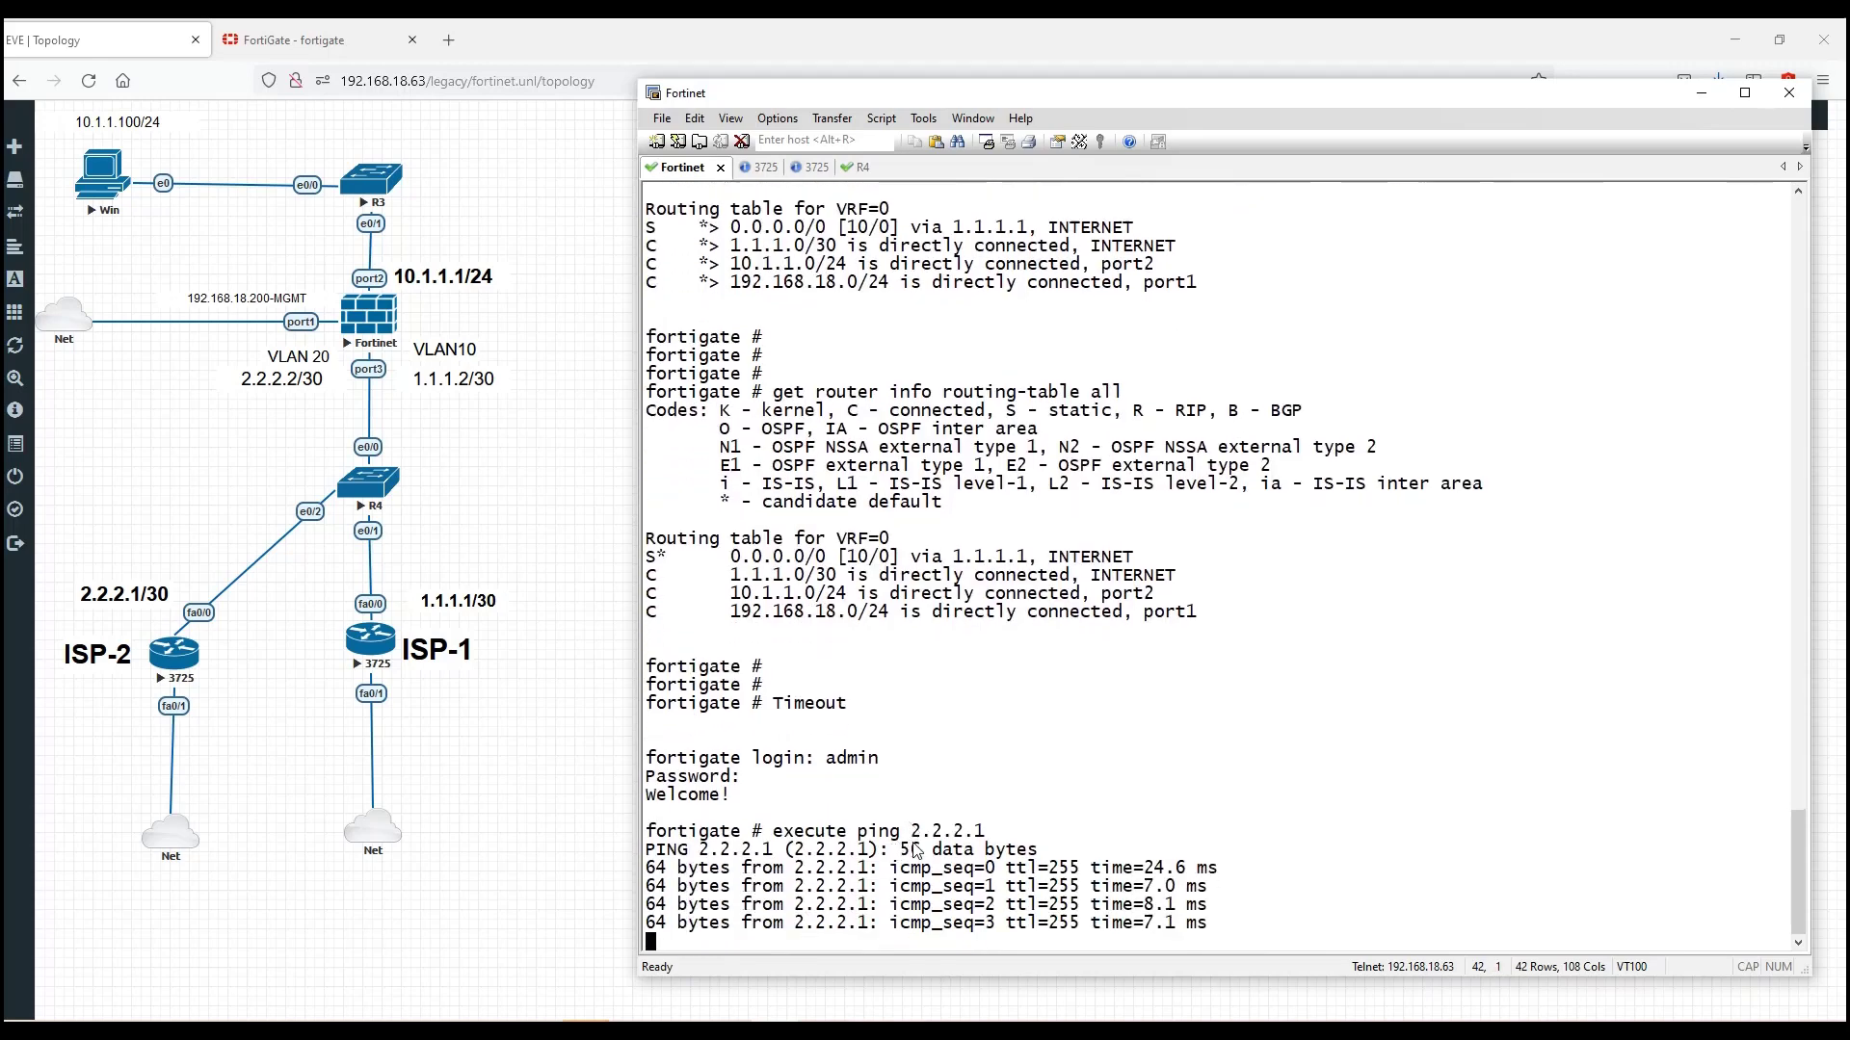
key(Return)
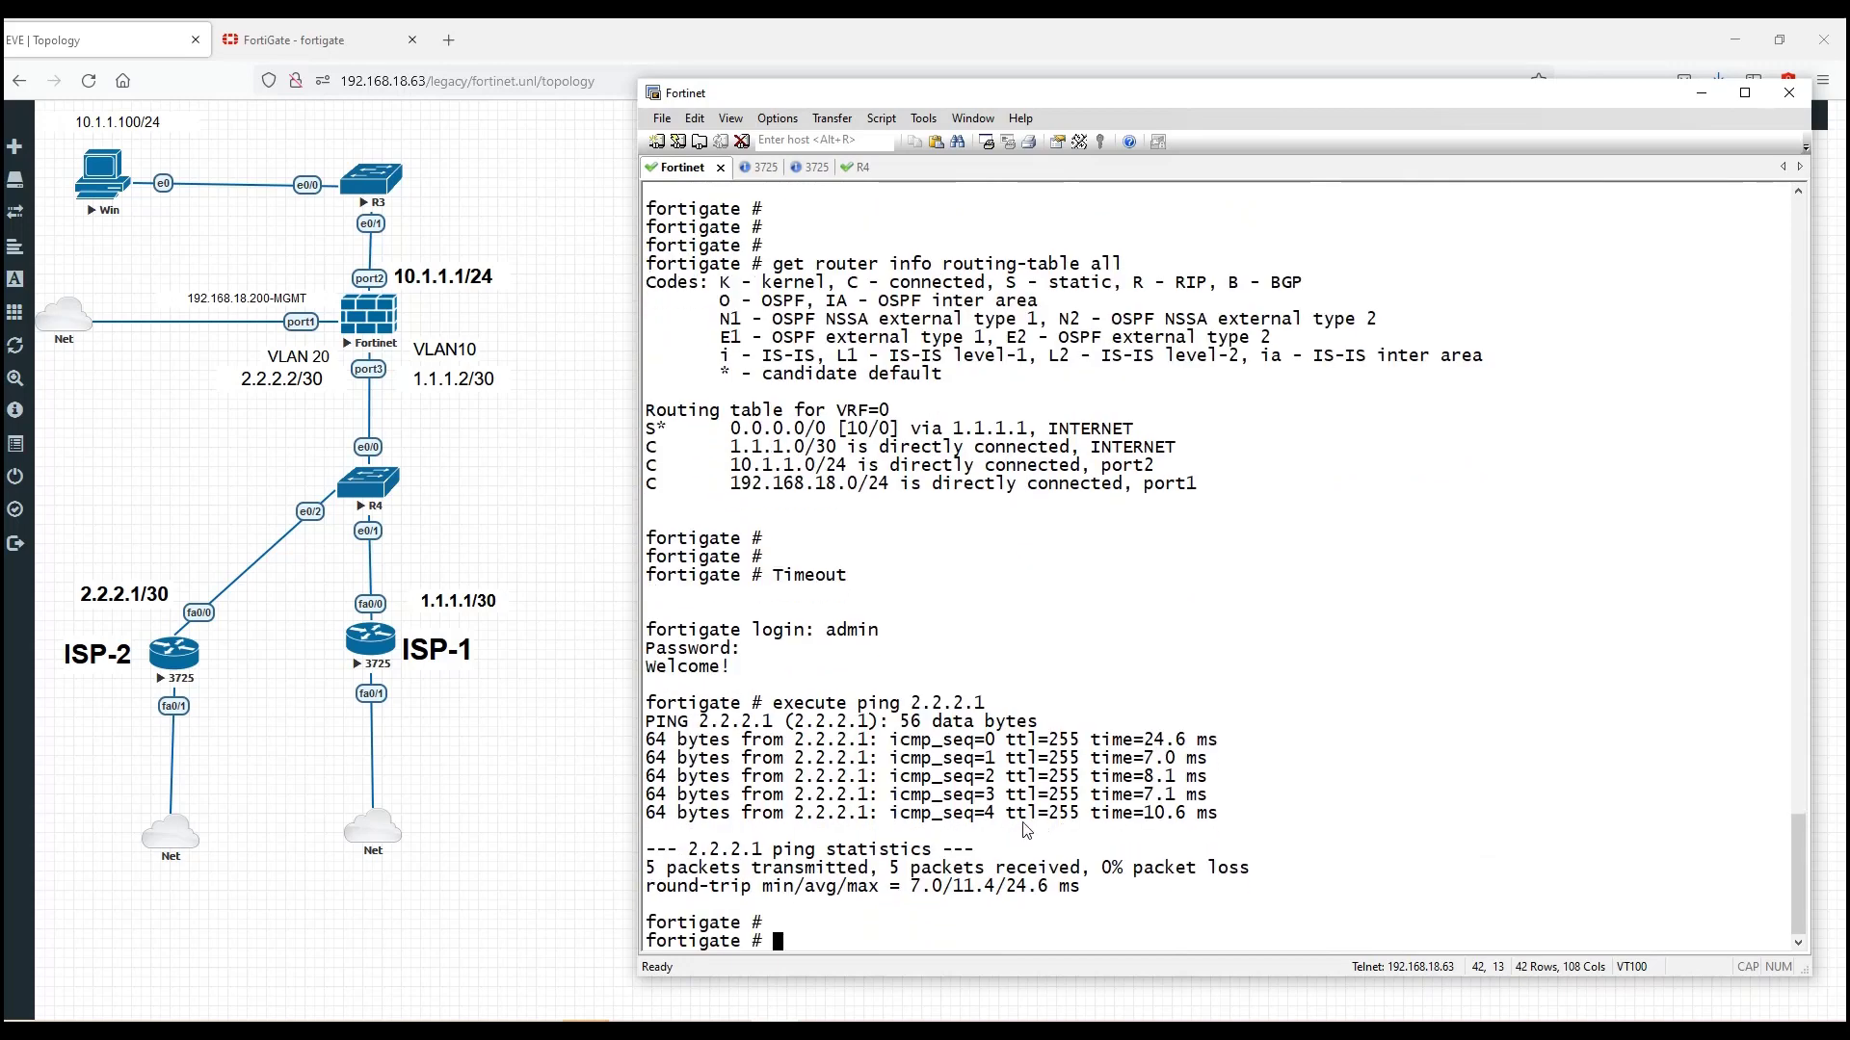
click(371, 40)
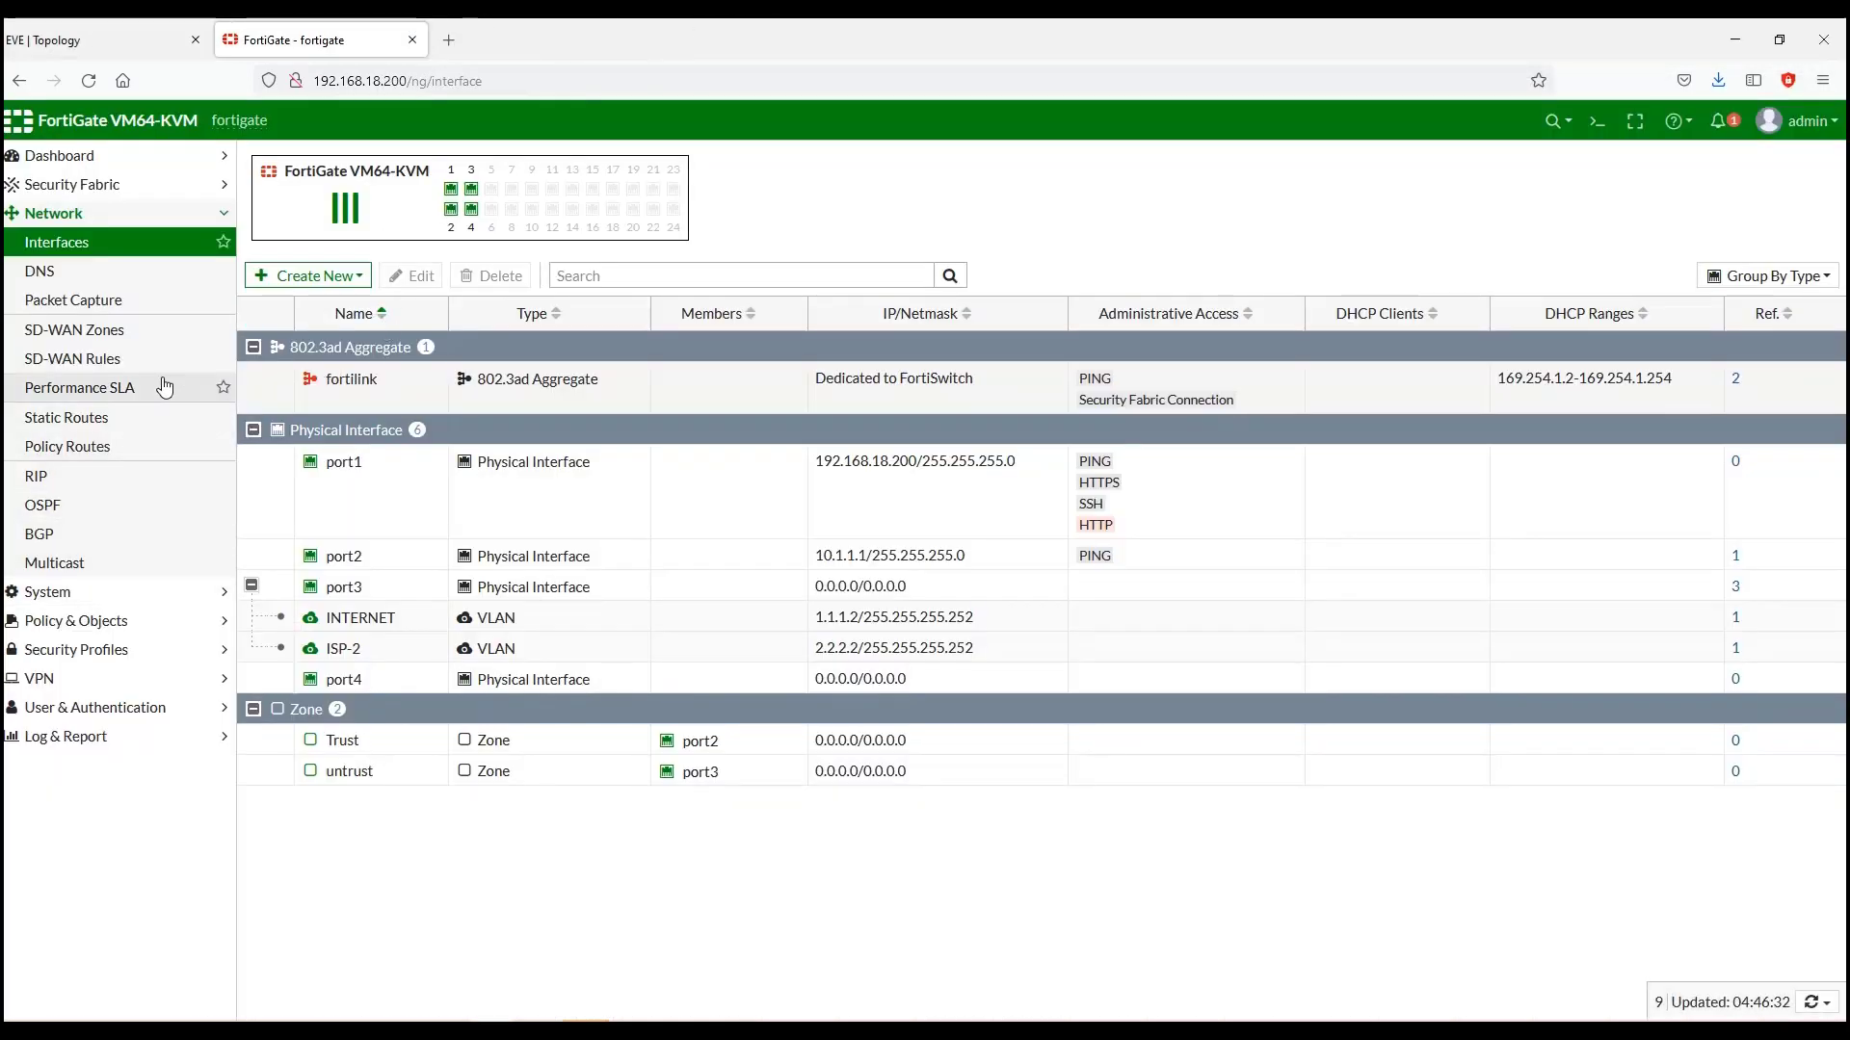
Step: Create a new static route to 0.0.0.0/0 with gateway 2.2.2.1
click(138, 422)
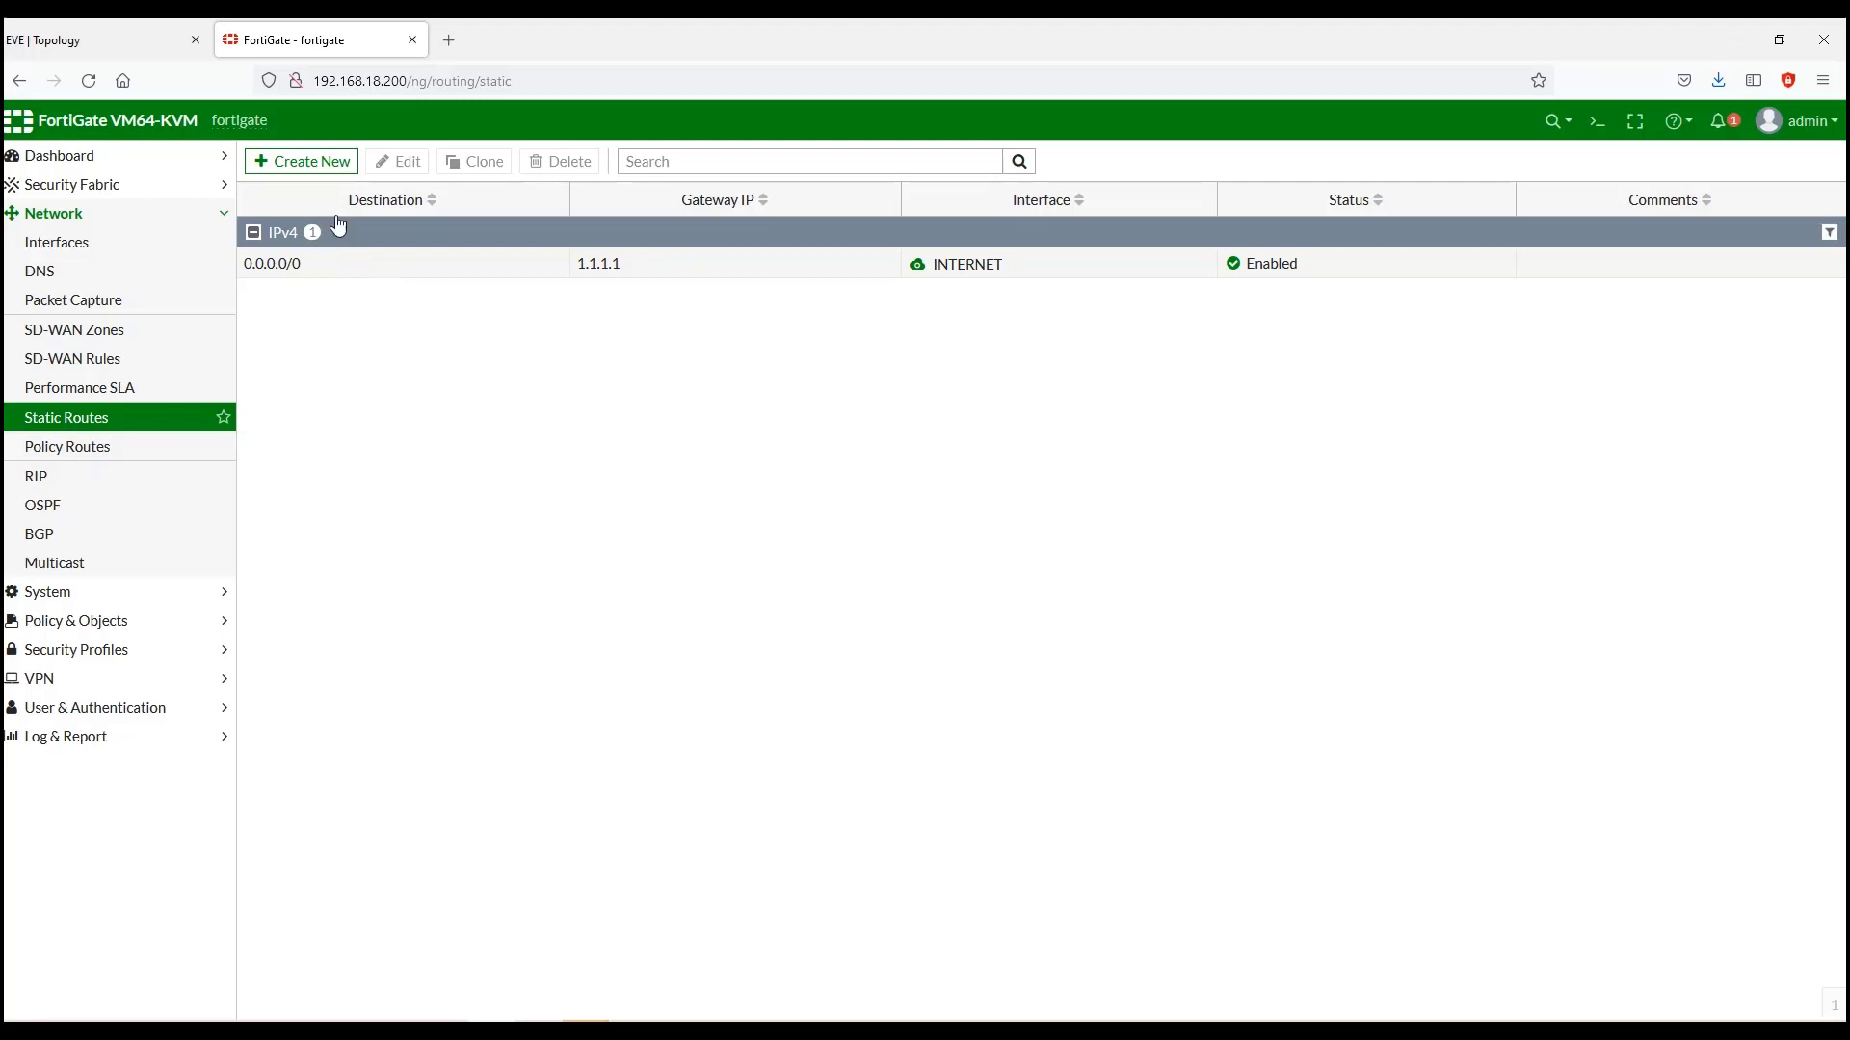
click(308, 168)
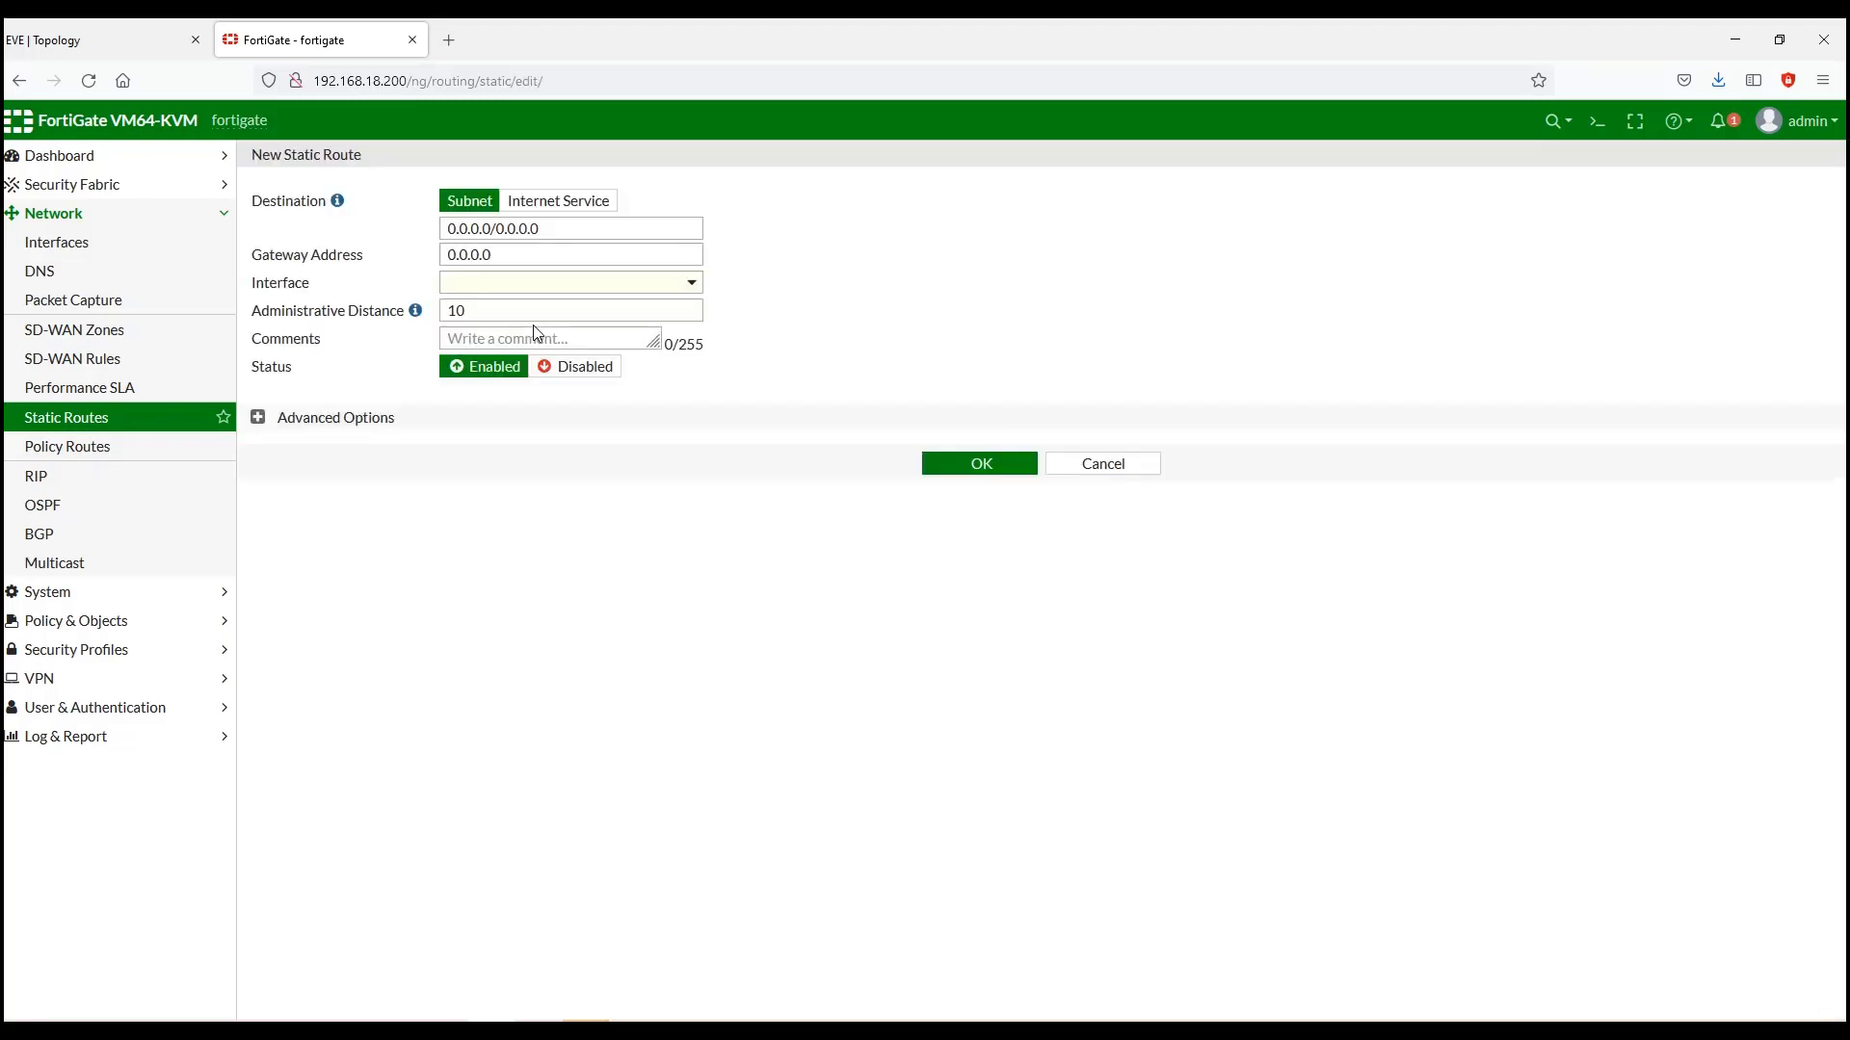
click(554, 232)
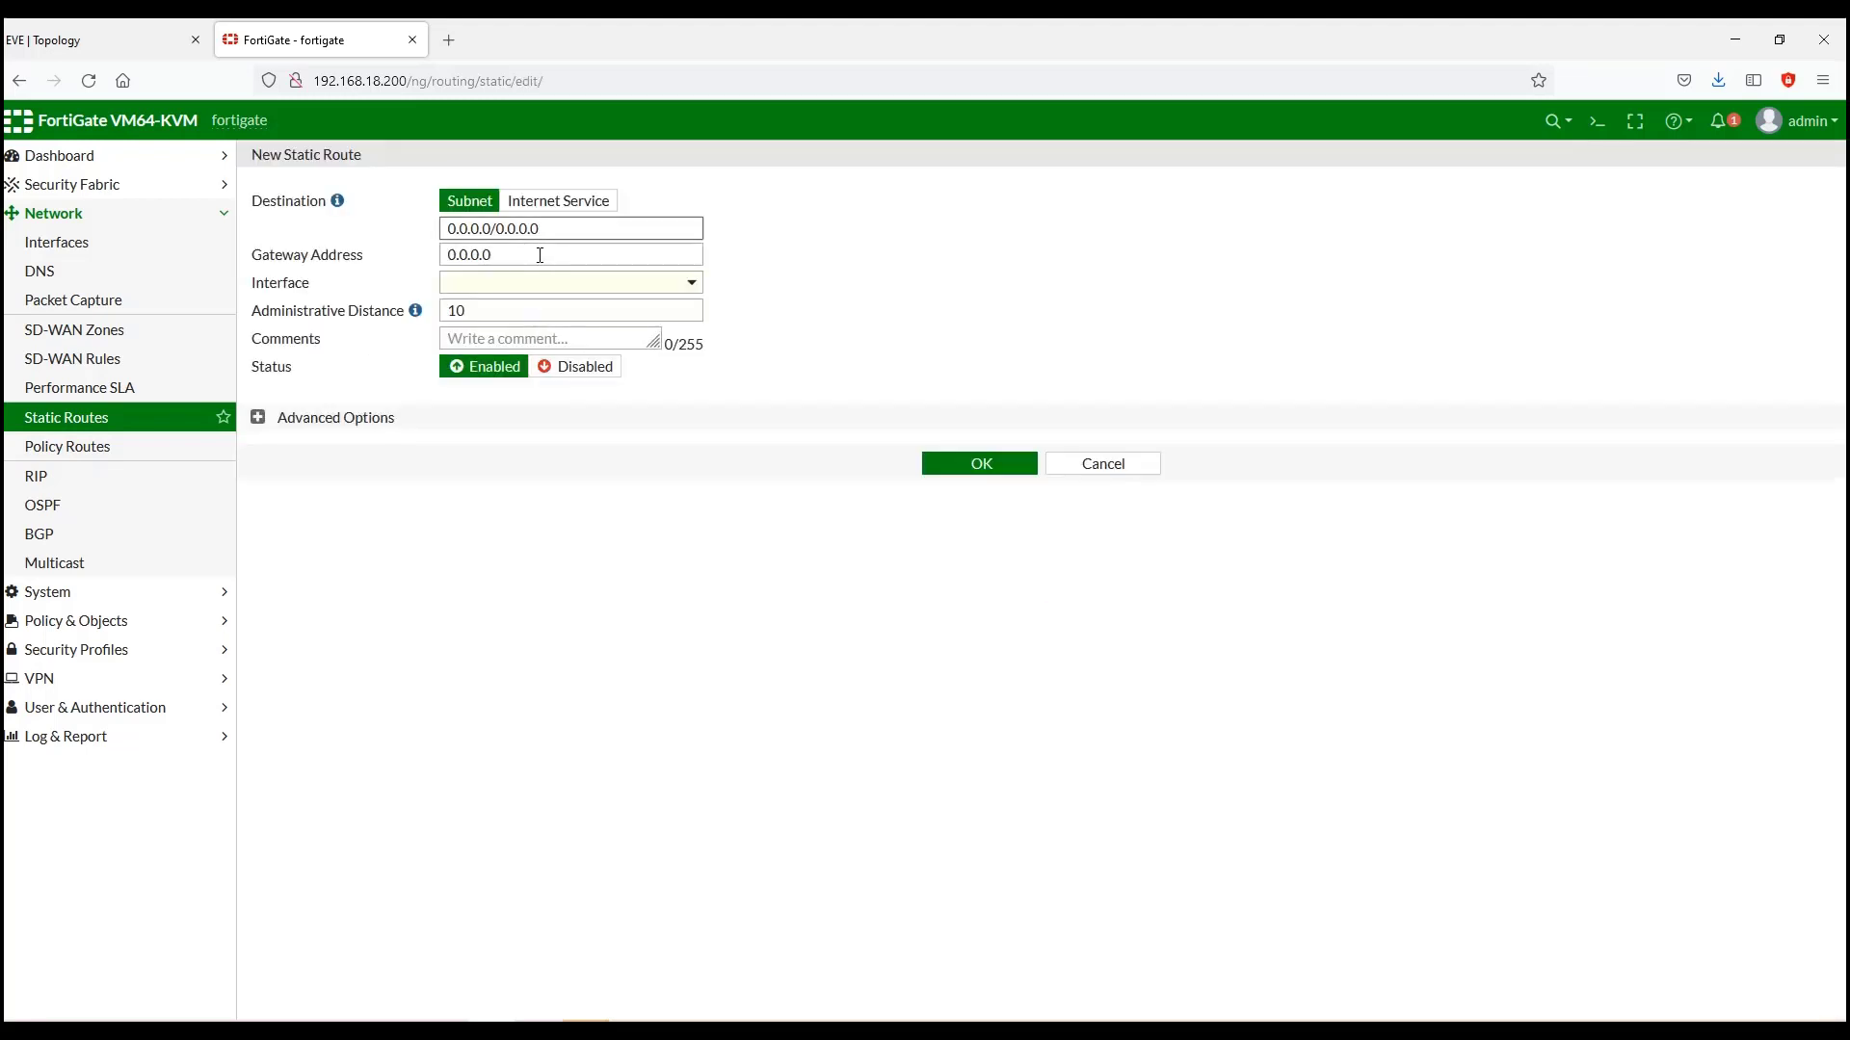
drag(540, 255, 397, 244)
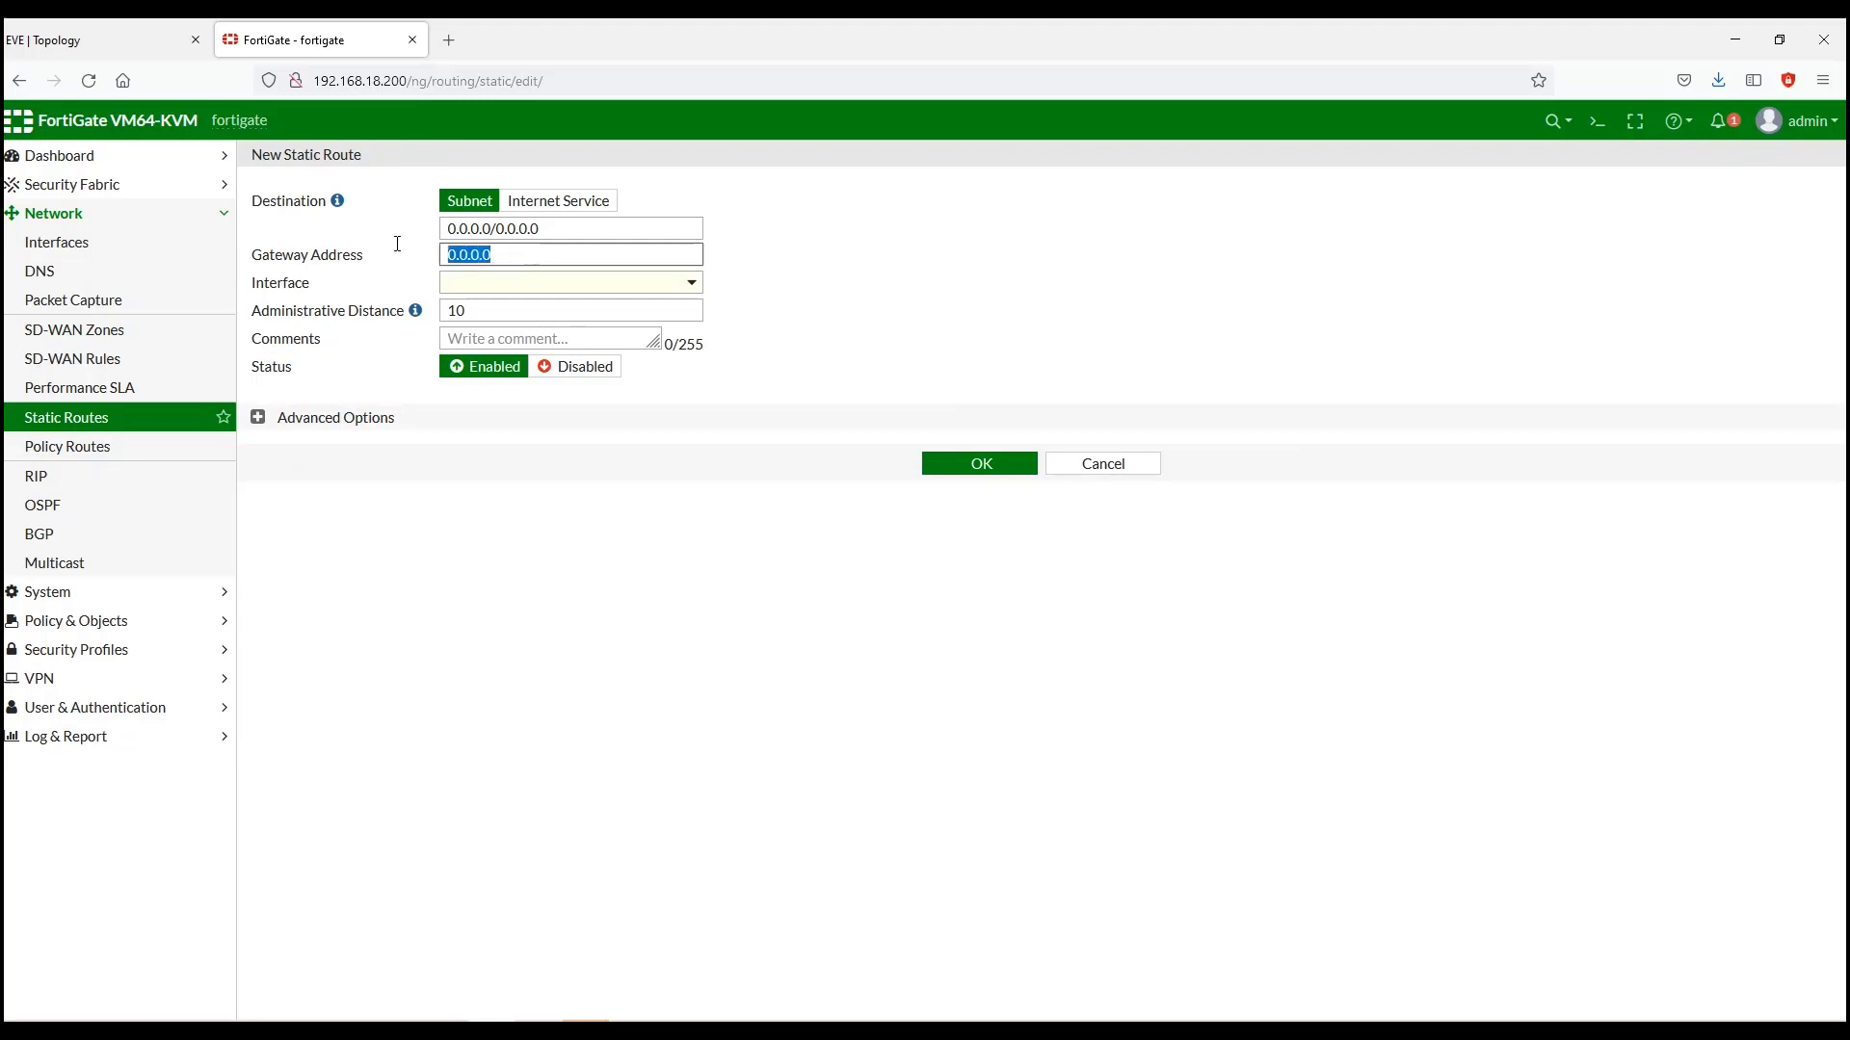
key(BackSpace)
text(2,2,)
text(.2.2.1)
click(567, 229)
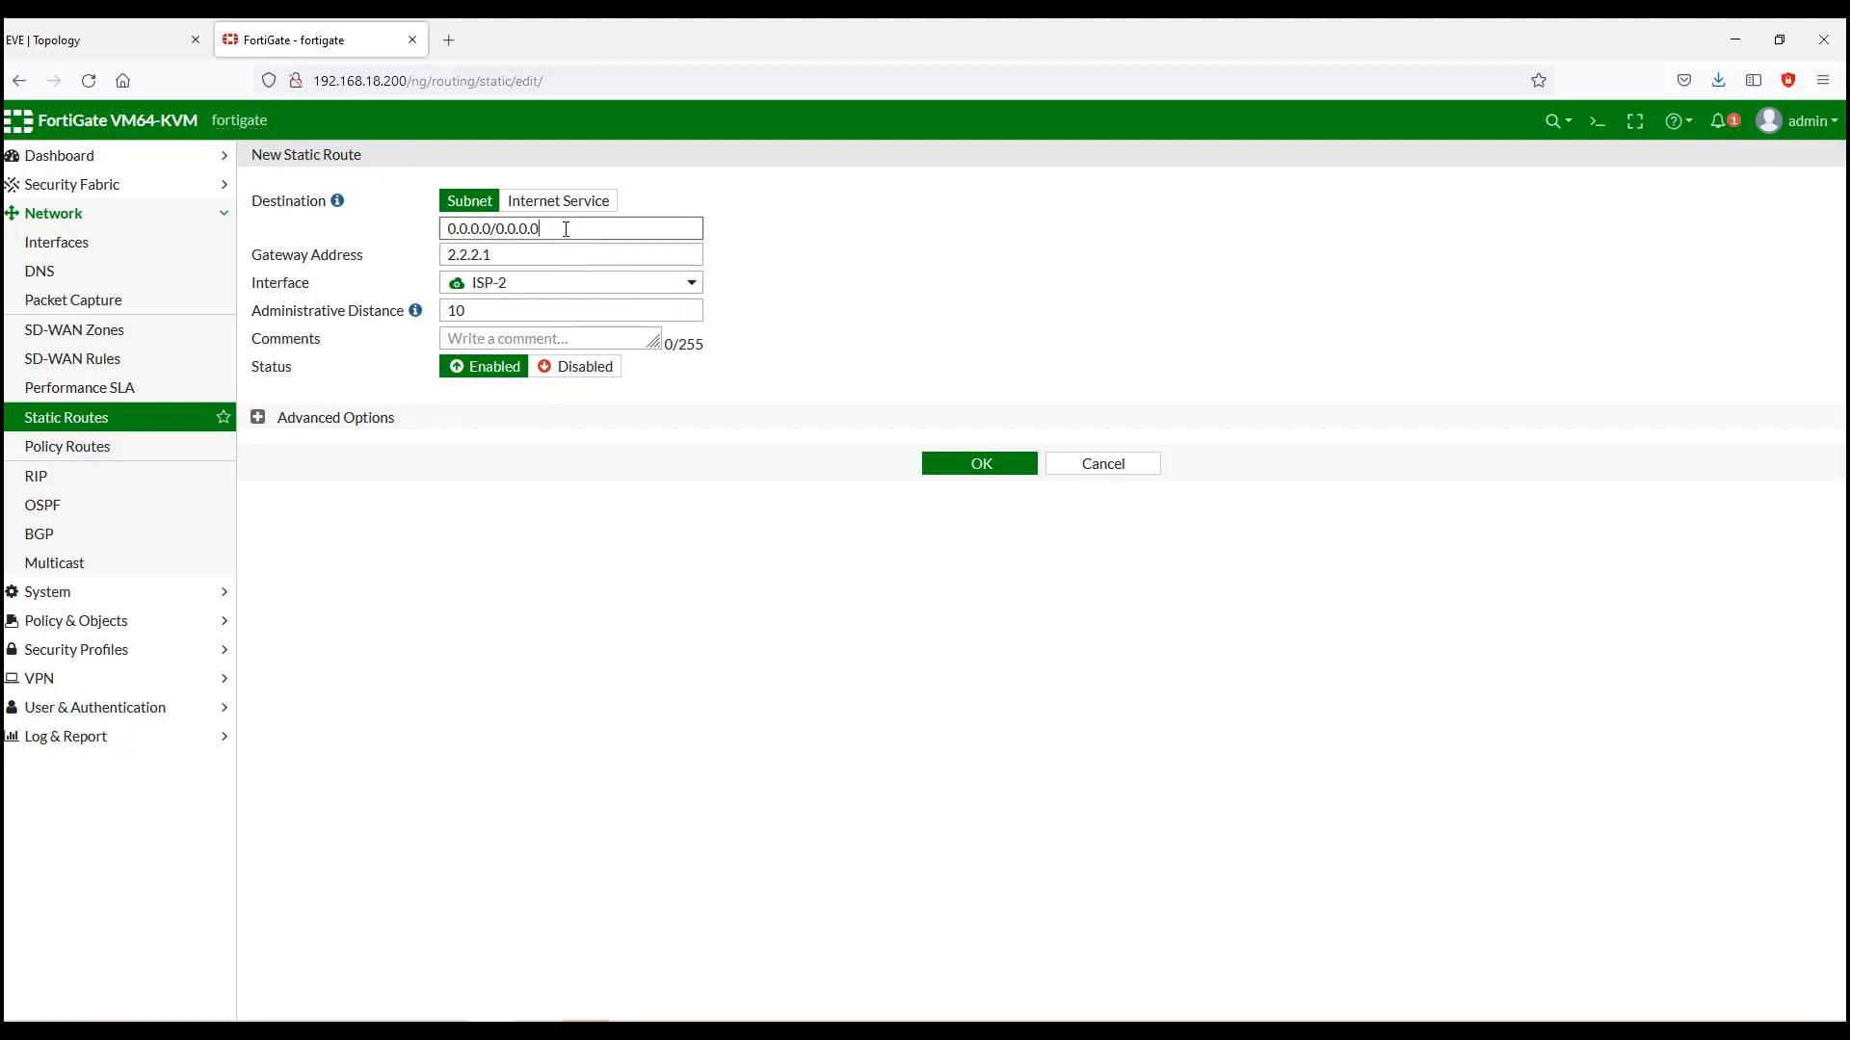
key(BackSpace)
key(BackSpace)
key(BackSpace)
key(BackSpace)
Step: Set the route's administrative distance to 15 and save the ISP-2 backup route
mouse_move(496, 296)
click(487, 317)
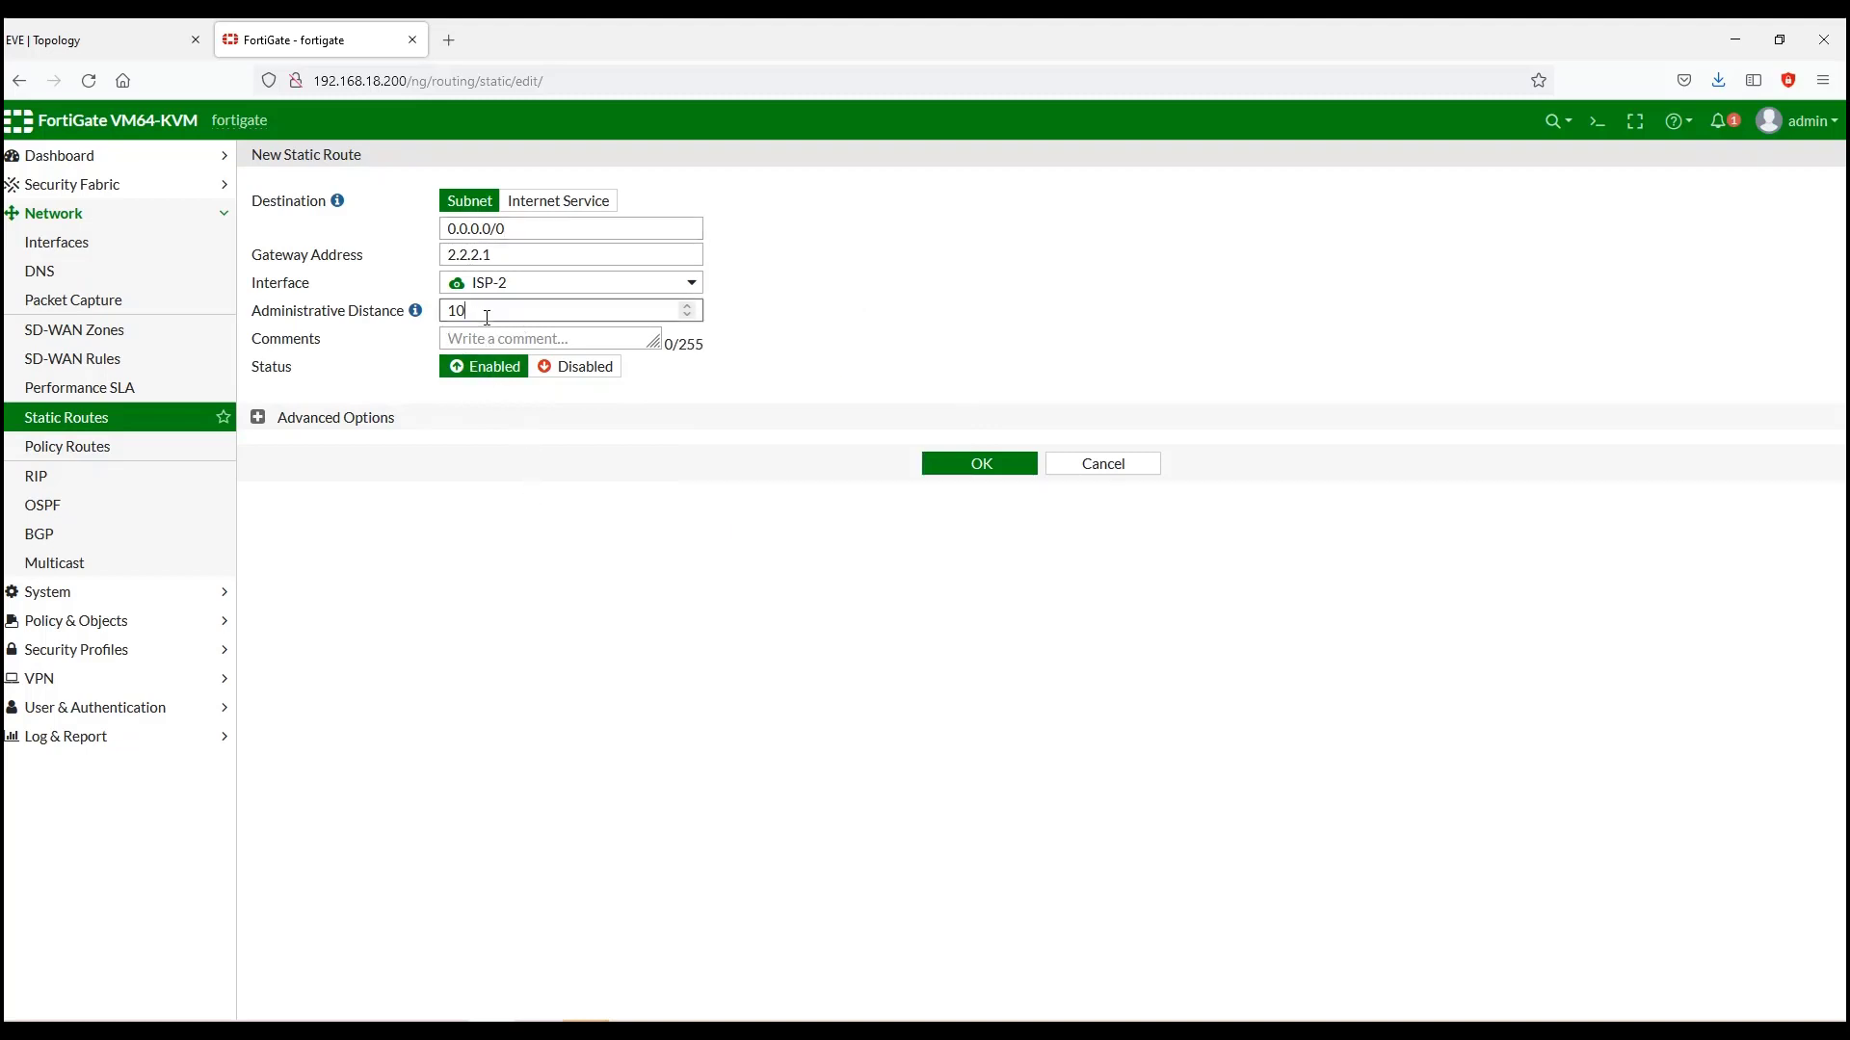
key(BackSpace)
click(258, 418)
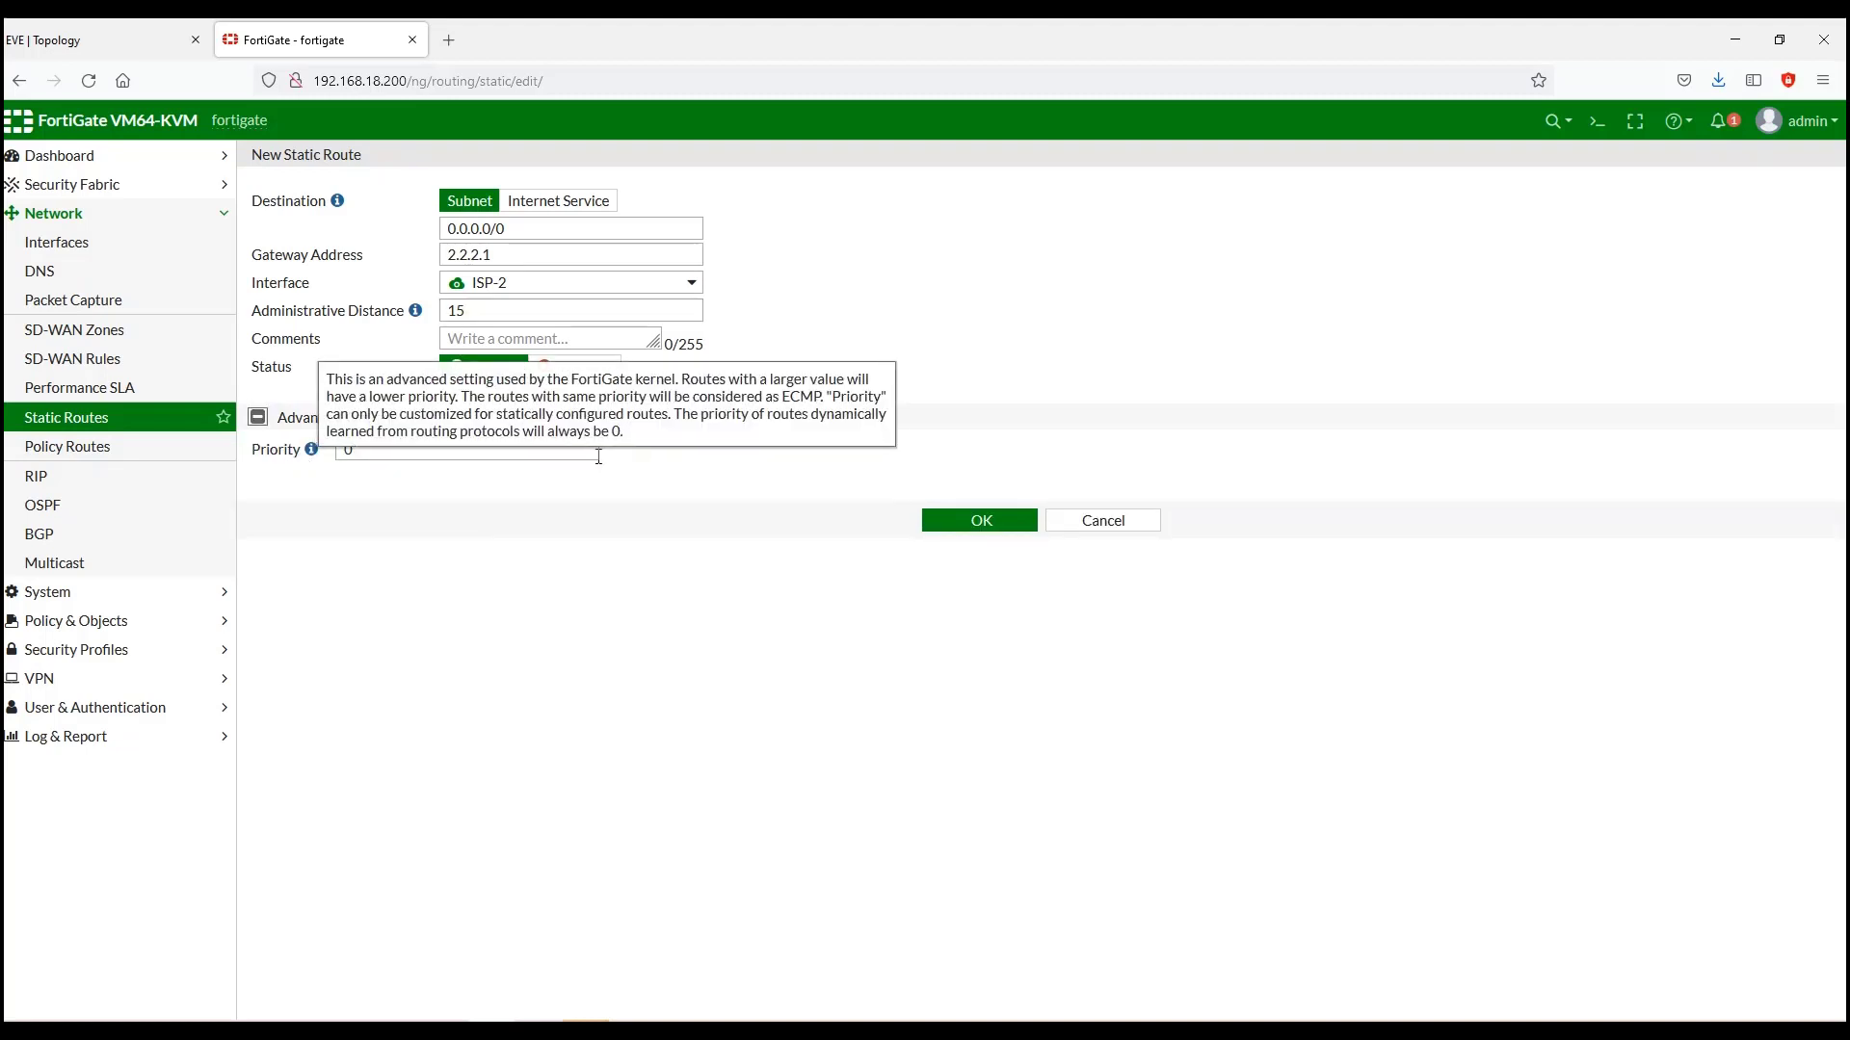
click(981, 521)
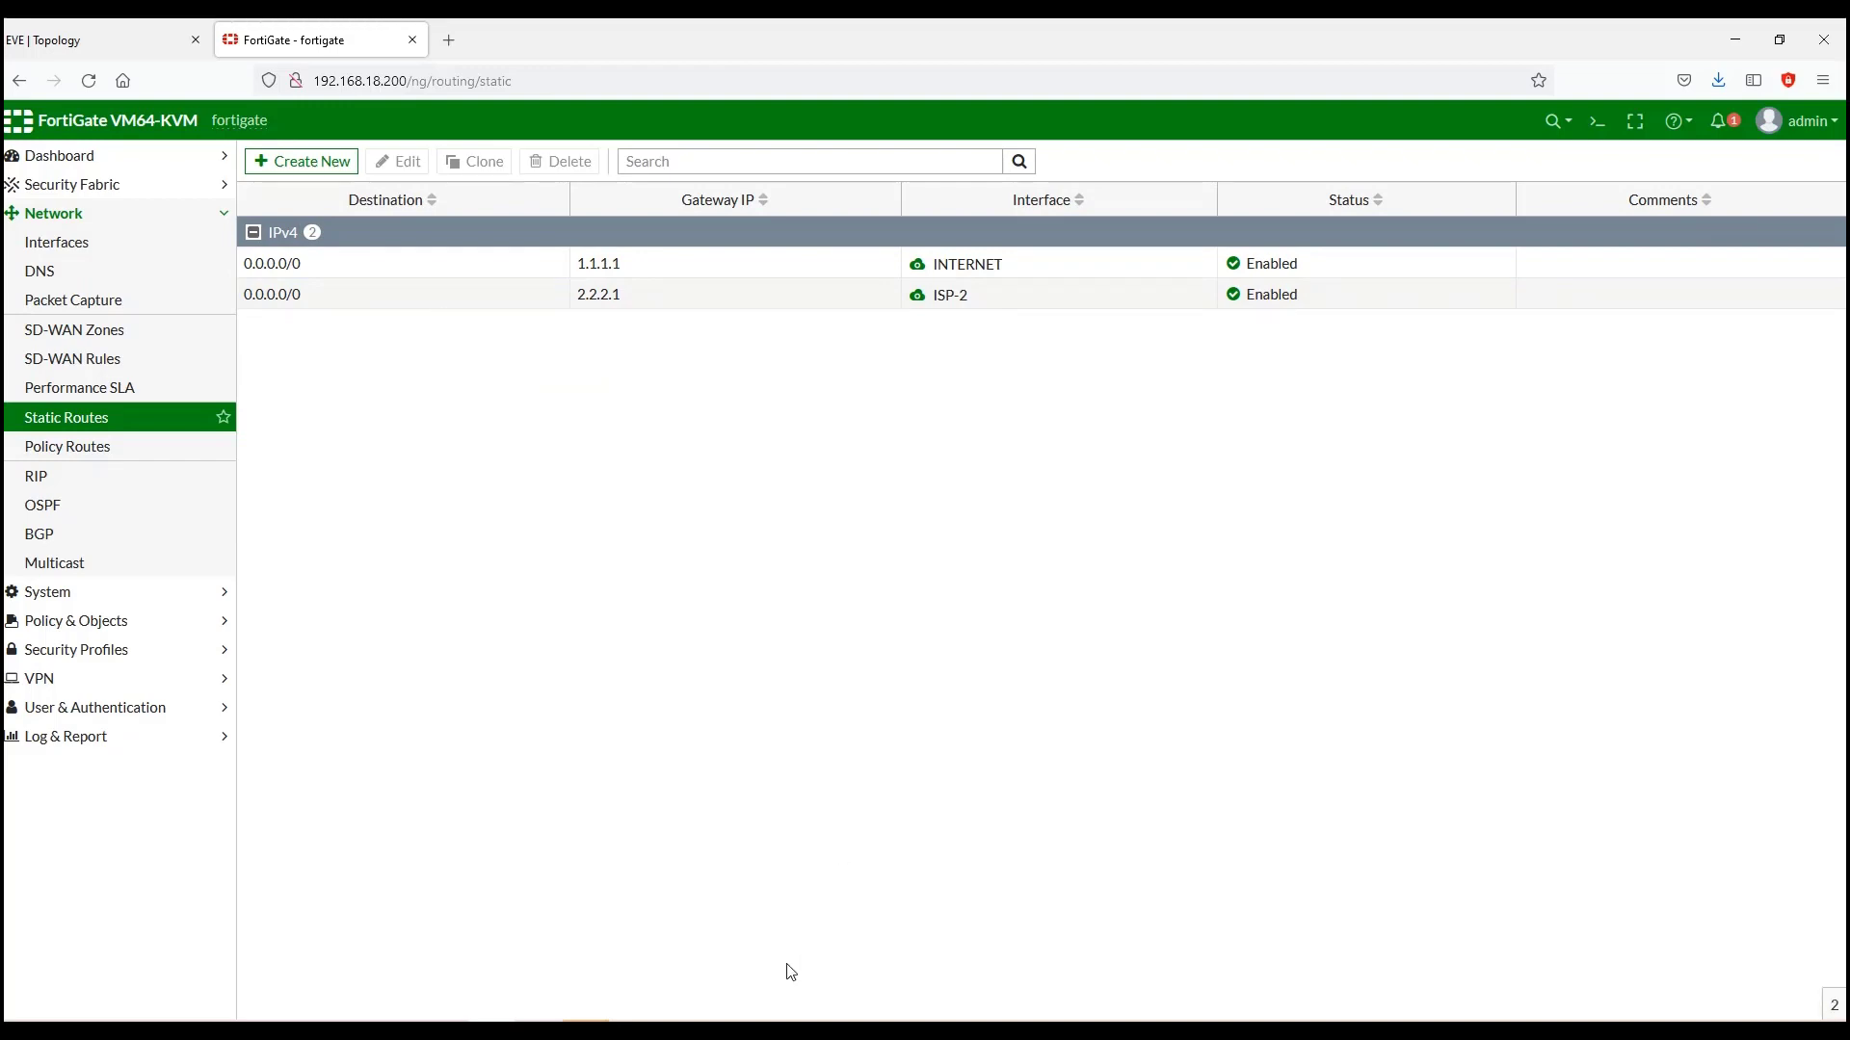
Step: Run get router info routing-table all and highlight the active 0.0.0.0/0 route via 1.1.1.1
click(778, 1031)
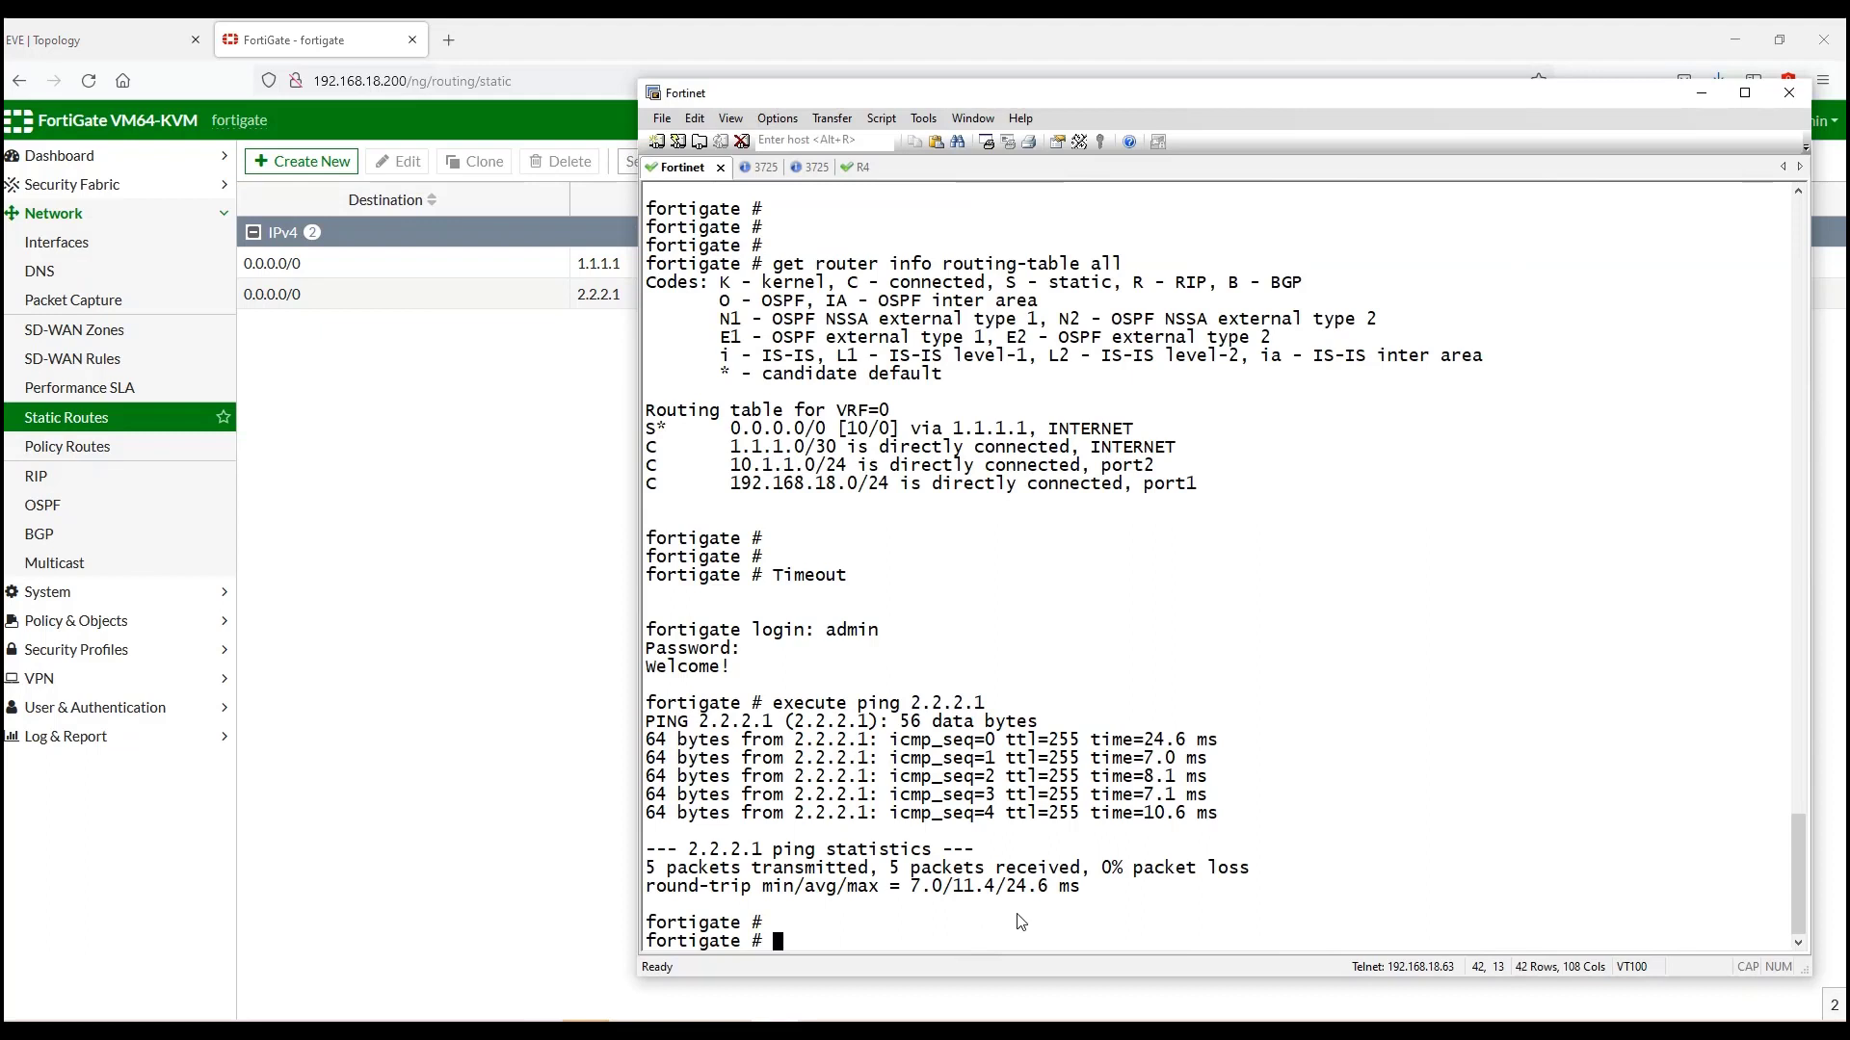
key(Up)
key(BackSpace)
key(BackSpace)
key(BackSpace)
key(BackSpace)
key(BackSpace)
key(BackSpace)
key(BackSpace)
key(BackSpace)
key(BackSpace)
key(BackSpace)
key(BackSpace)
key(BackSpace)
key(BackSpace)
key(BackSpace)
key(BackSpace)
key(BackSpace)
key(BackSpace)
key(BackSpace)
key(BackSpace)
key(BackSpace)
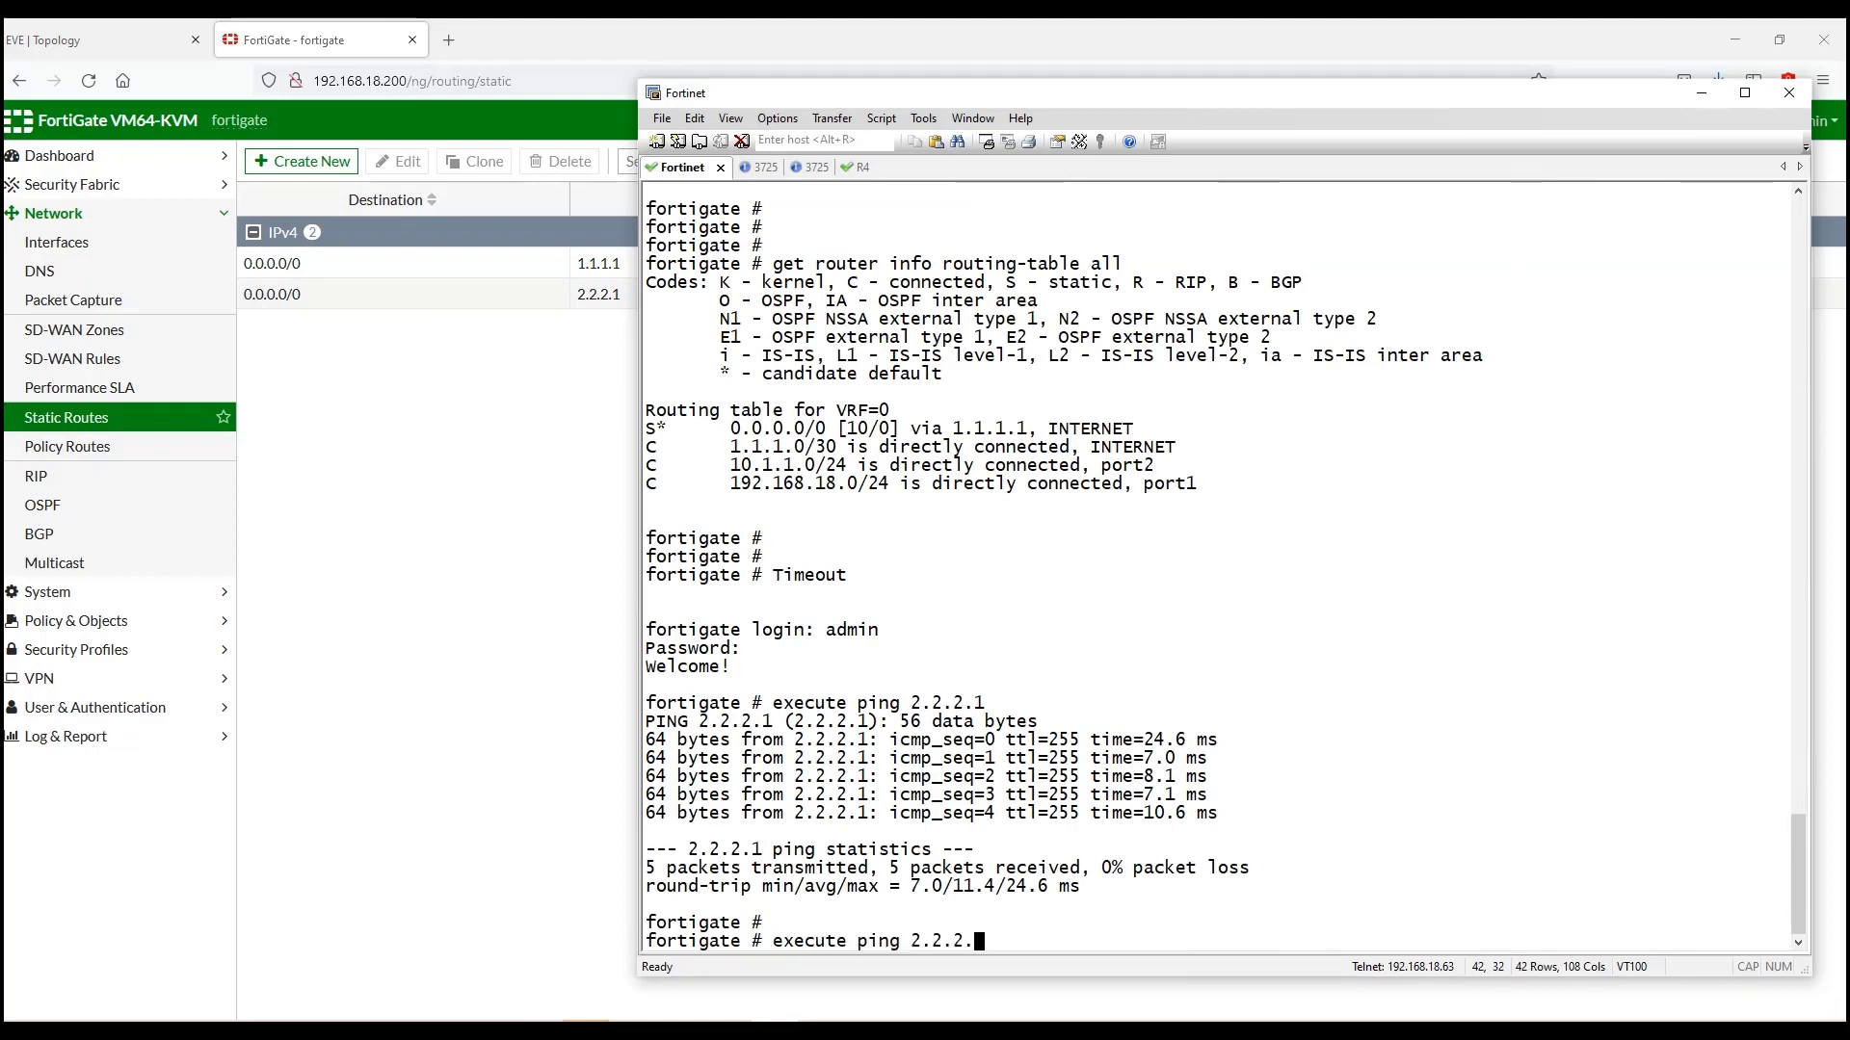
text(get  )
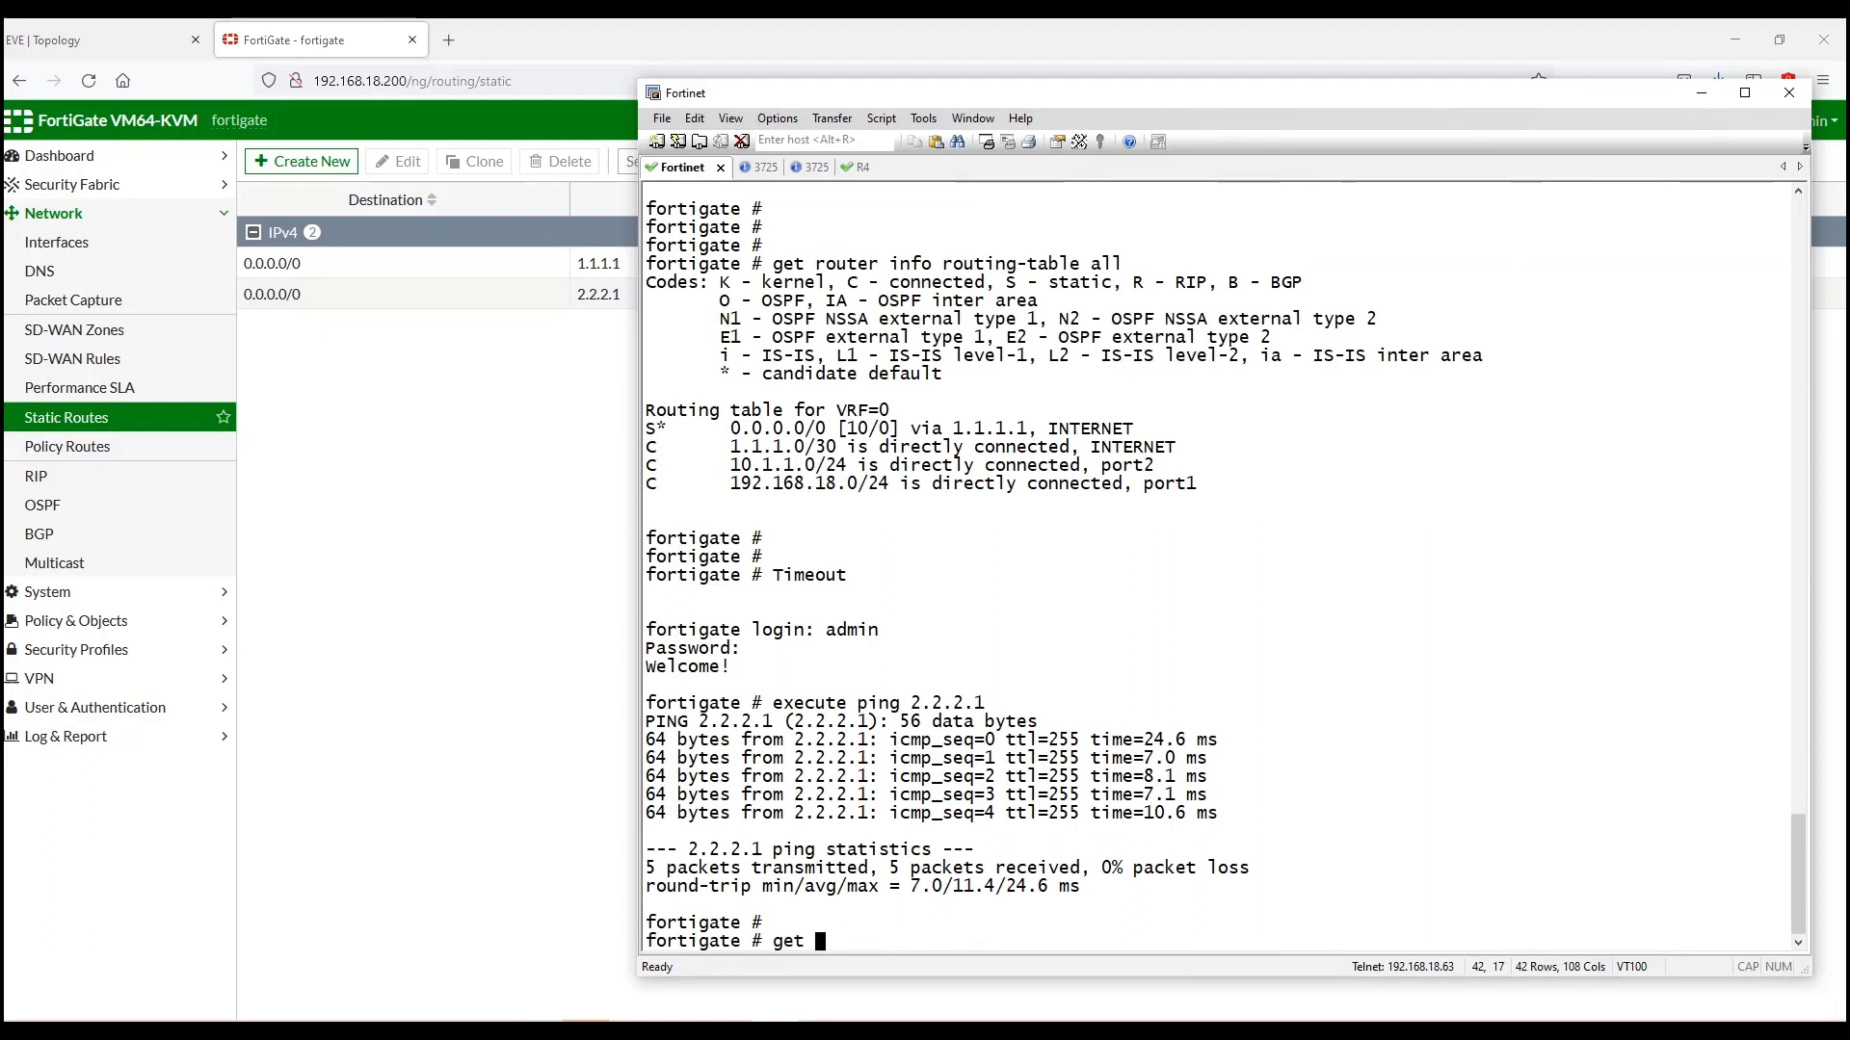
text(router info)
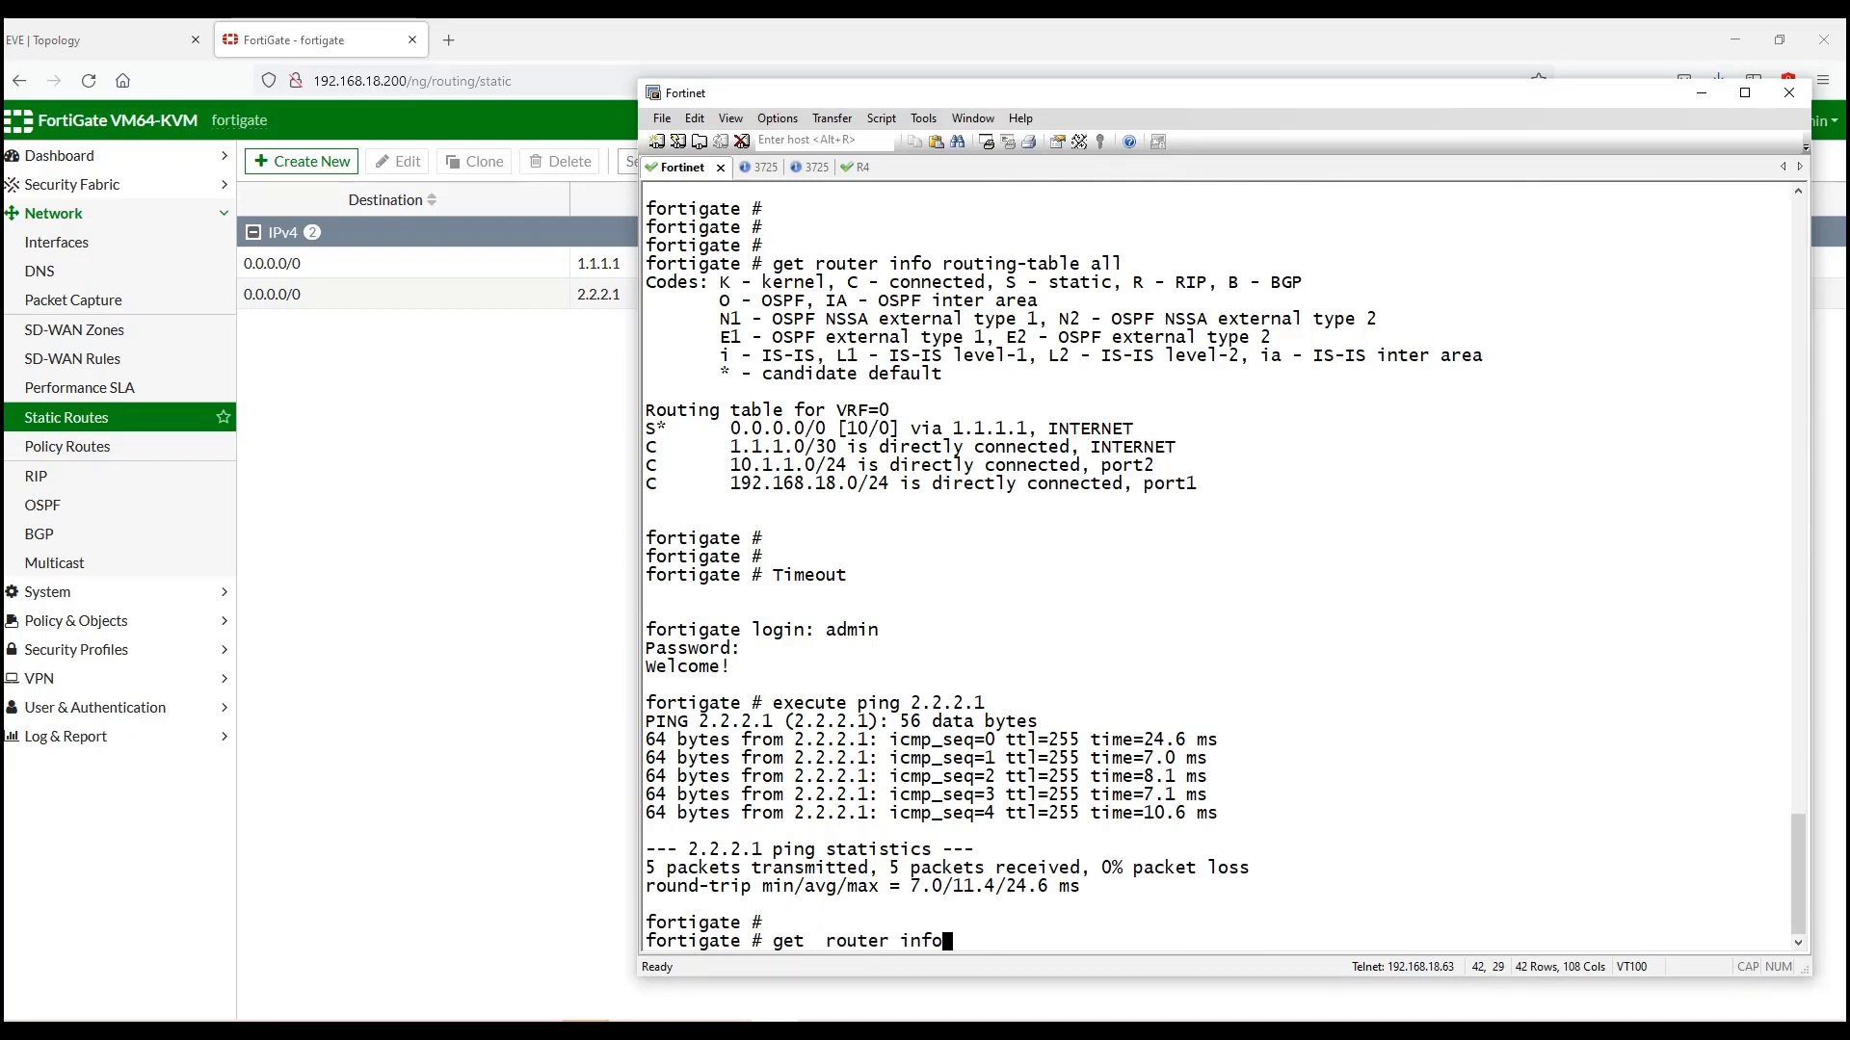
text( routing-table all)
key(Return)
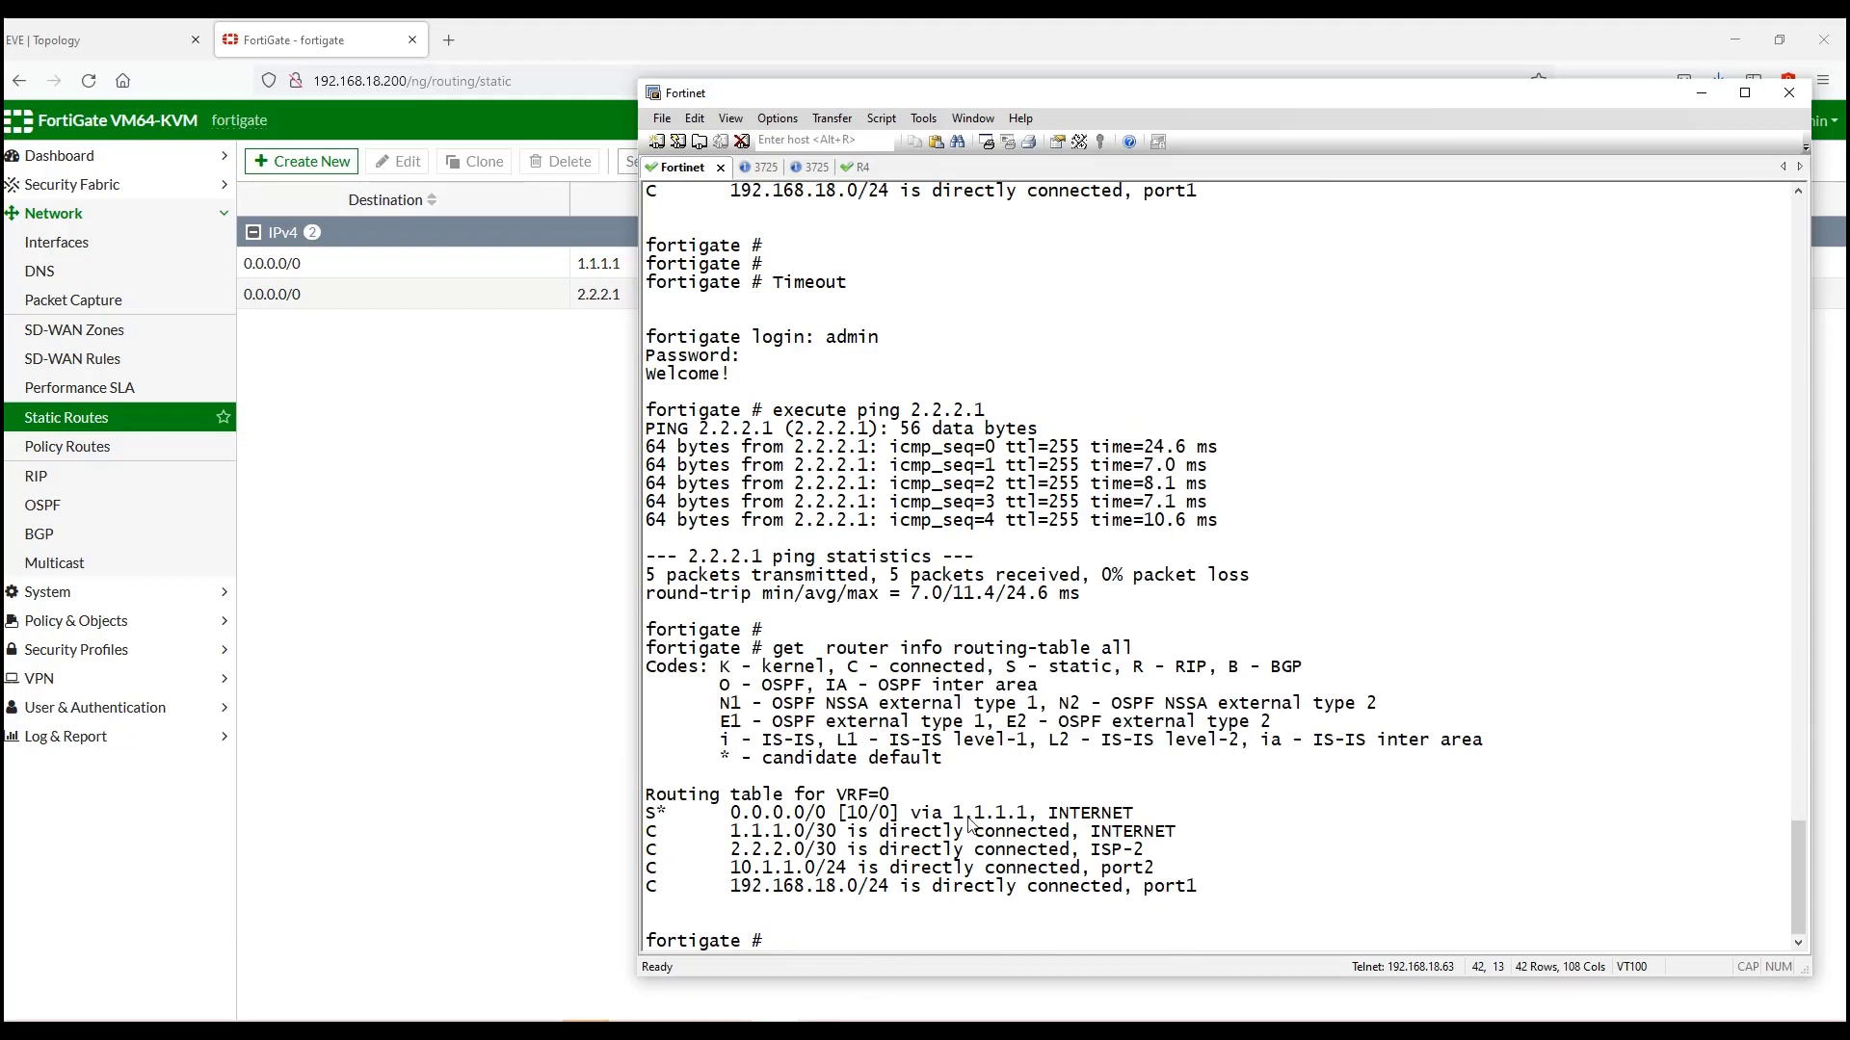
click(723, 816)
drag(726, 819, 827, 819)
drag(944, 817, 1039, 817)
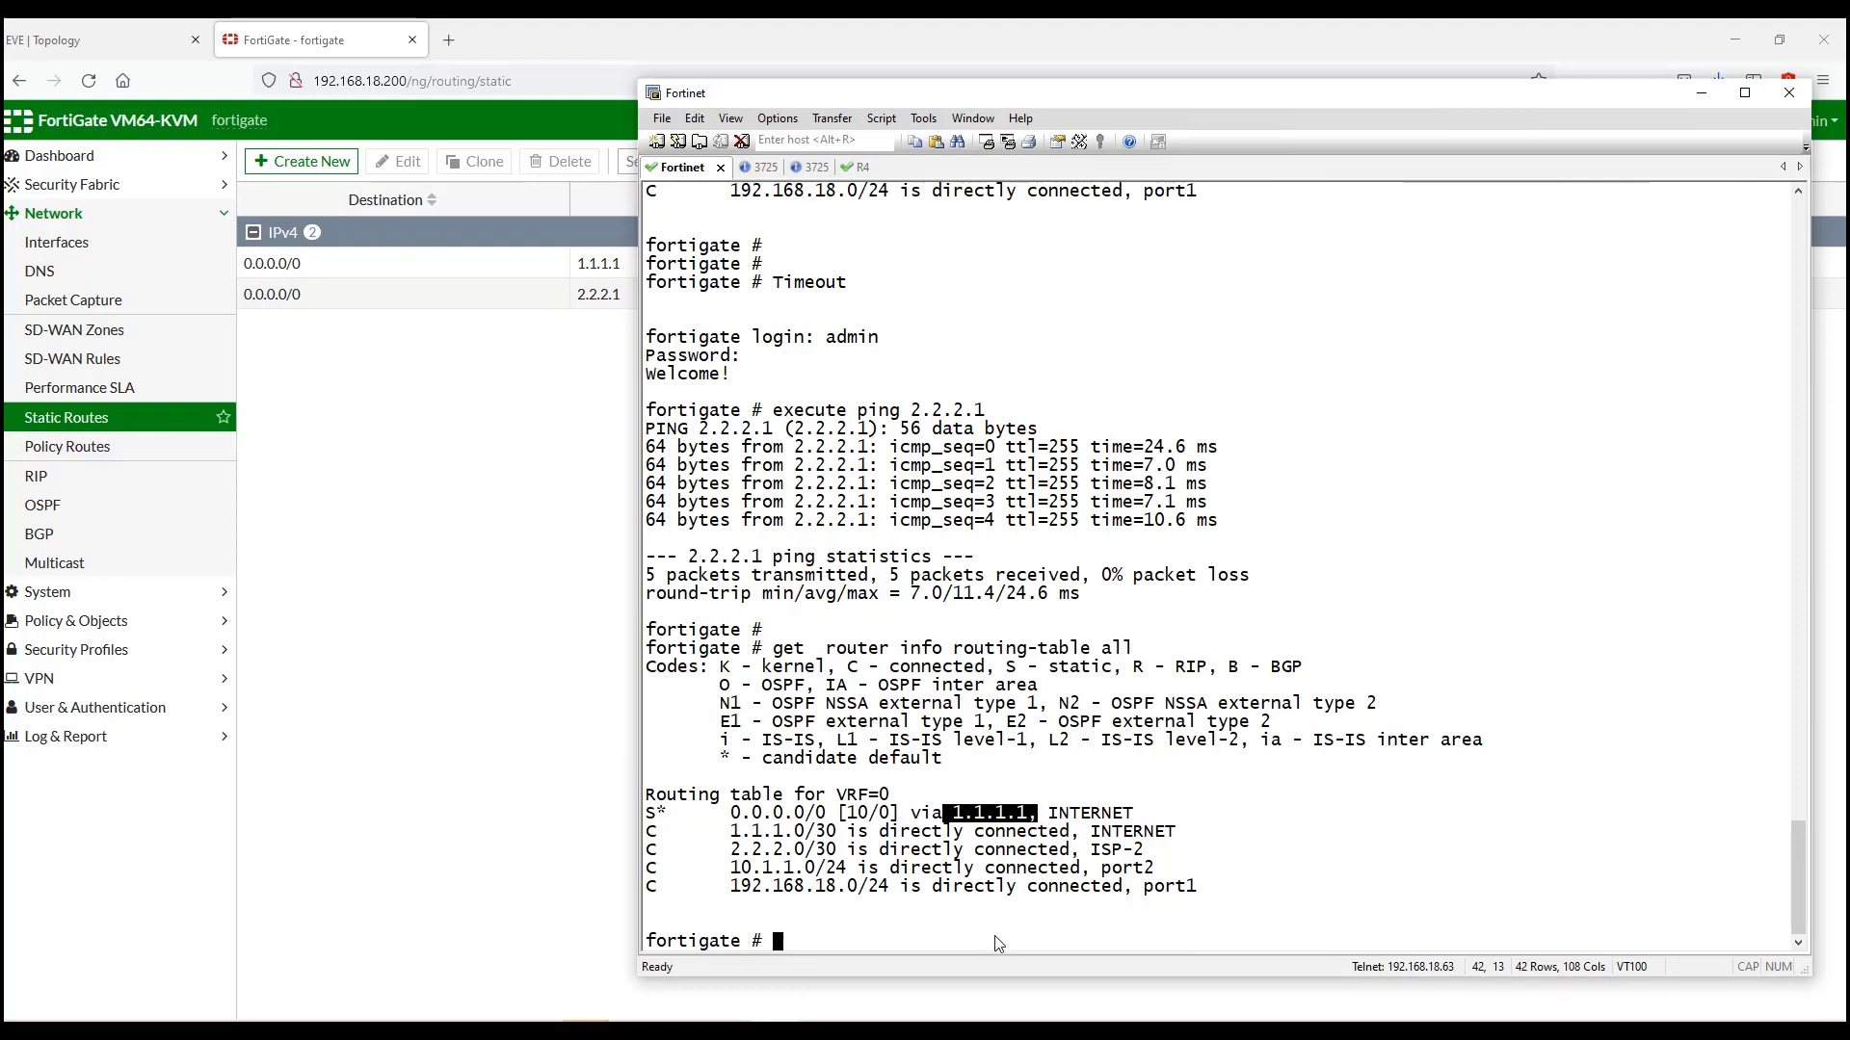
Step: Run get router info routing-table database and highlight the distance-15 backup route via 2.2.2.1
key(Up)
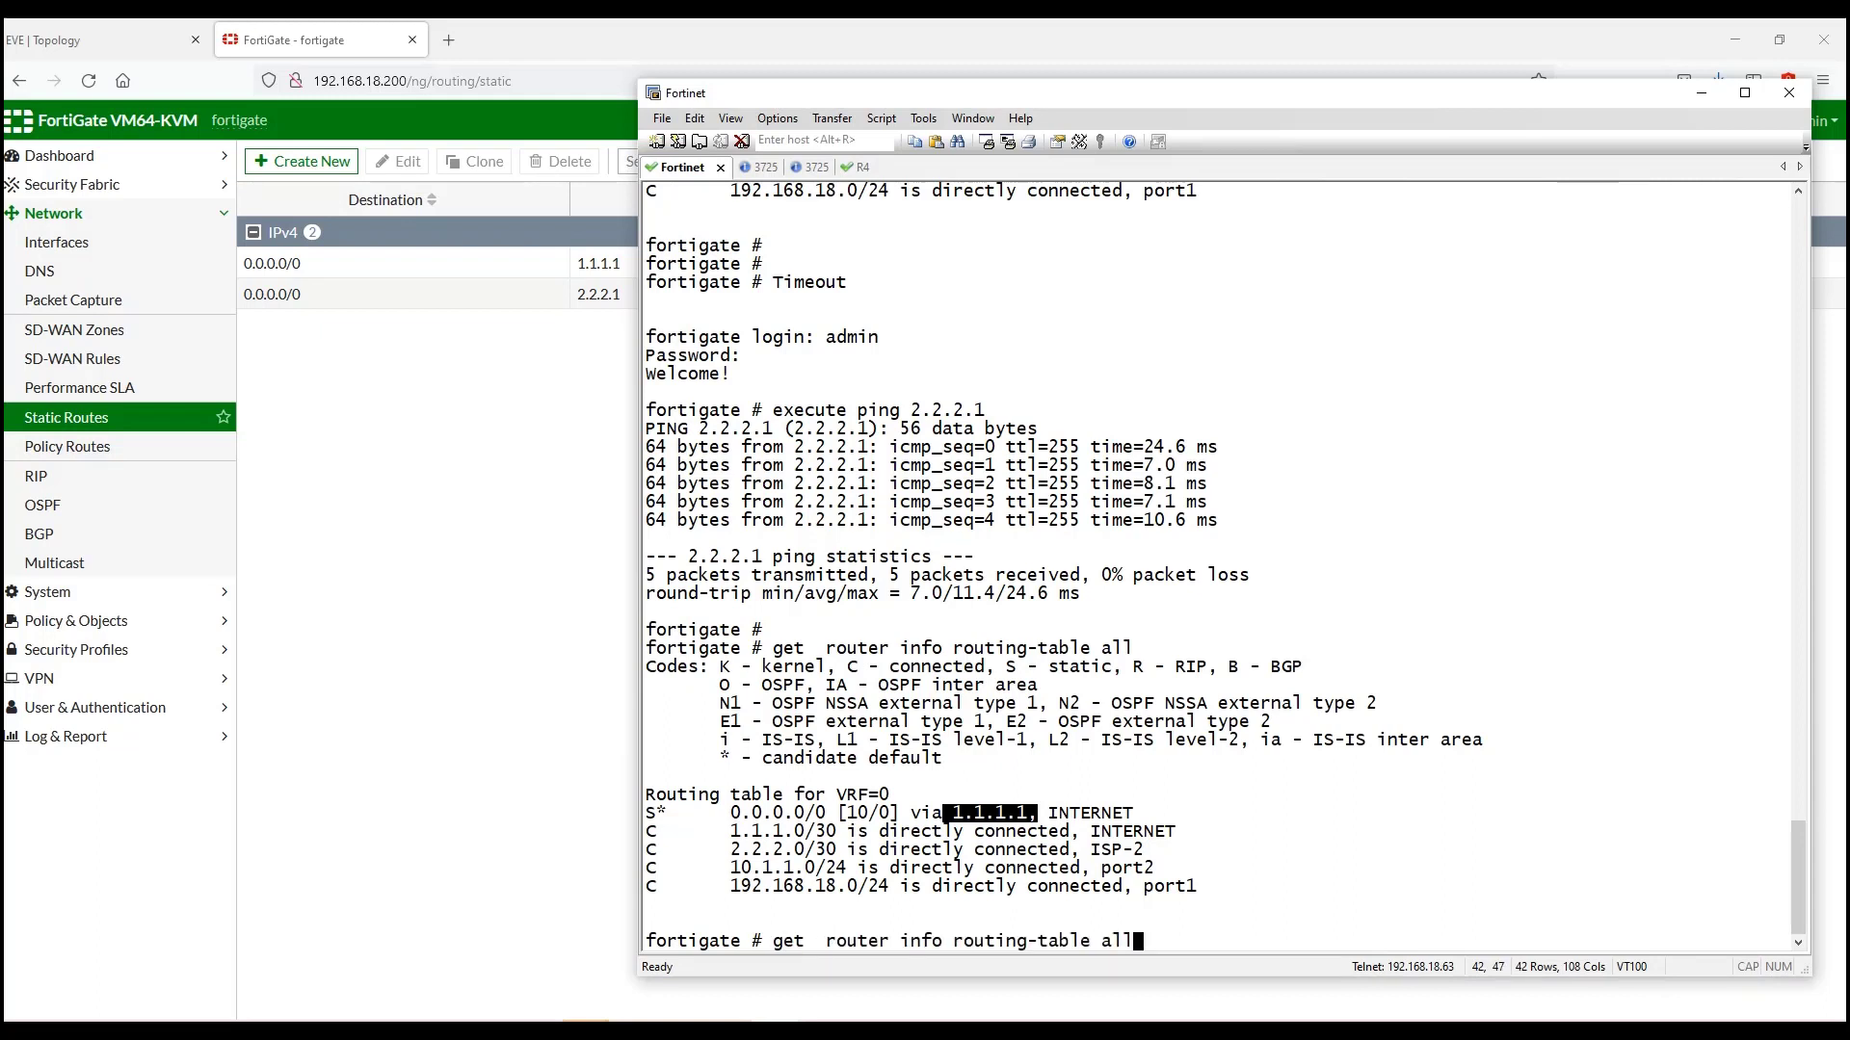
key(BackSpace)
key(BackSpace)
key(BackSpace)
text(d)
key(Tab)
key(Return)
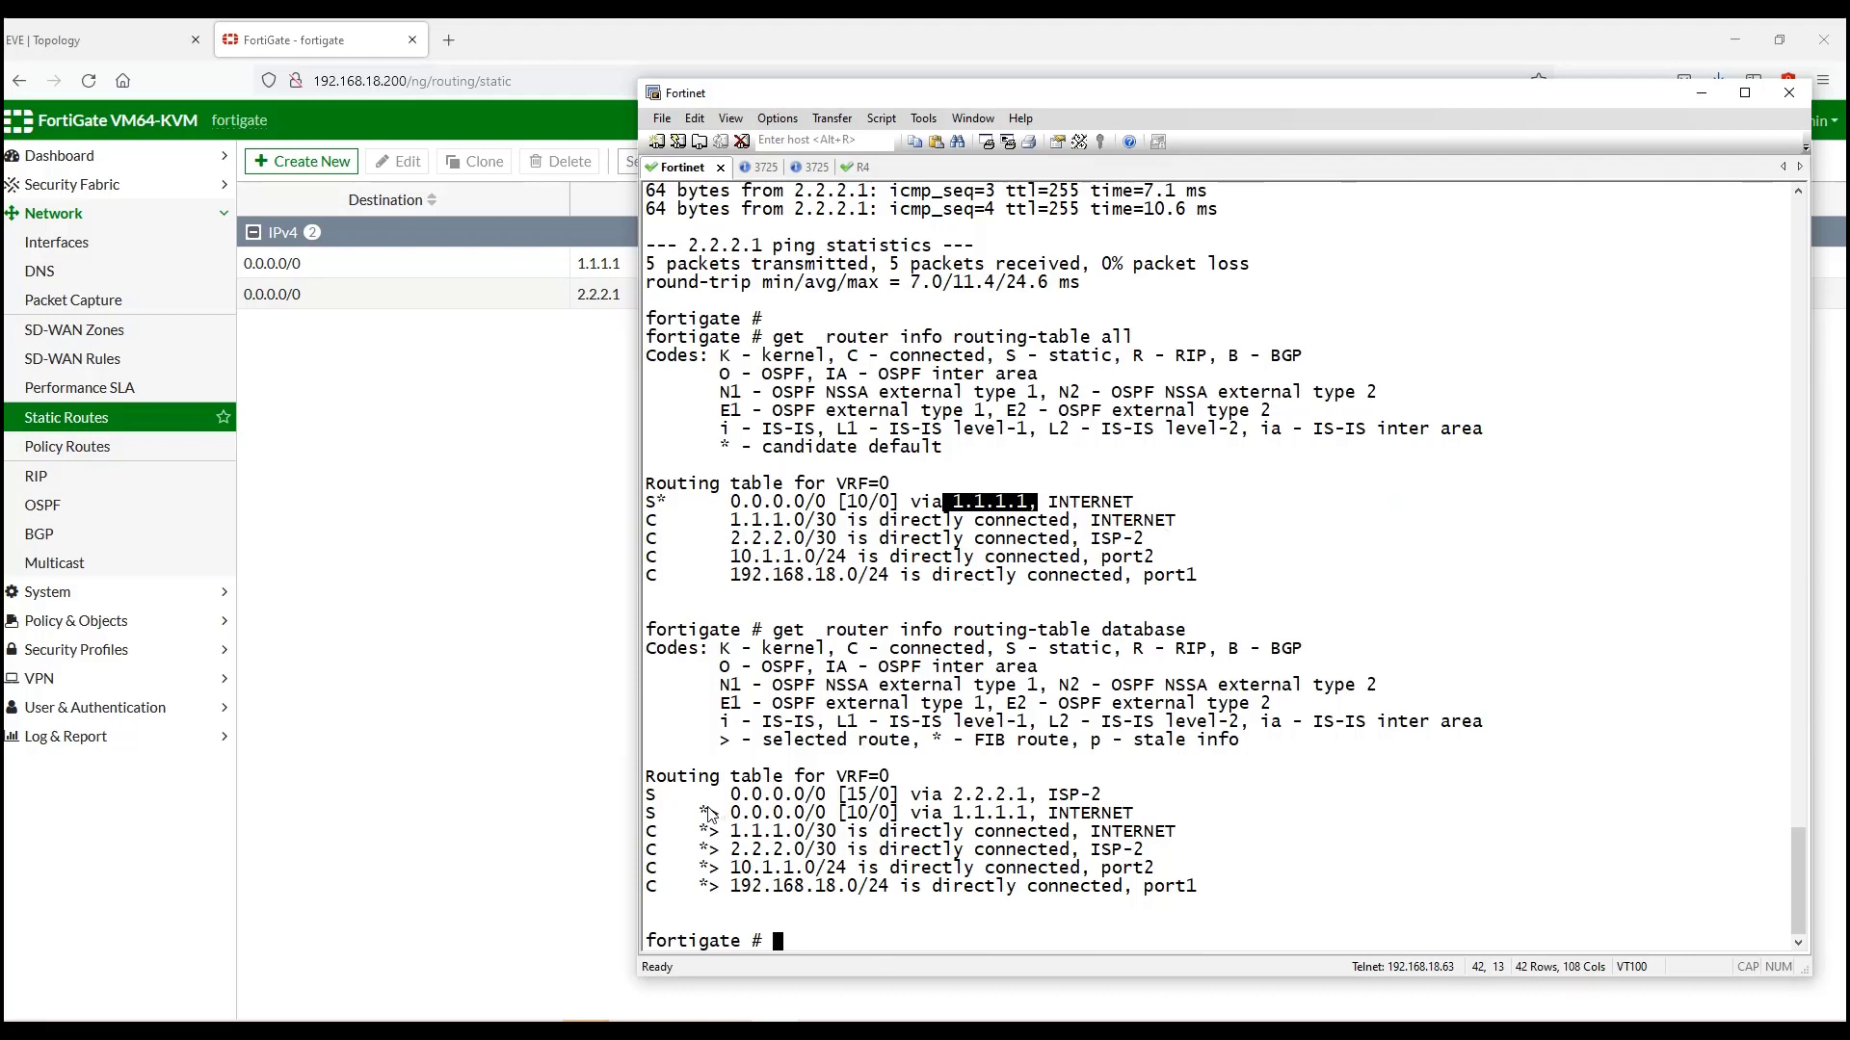
drag(708, 797, 1103, 801)
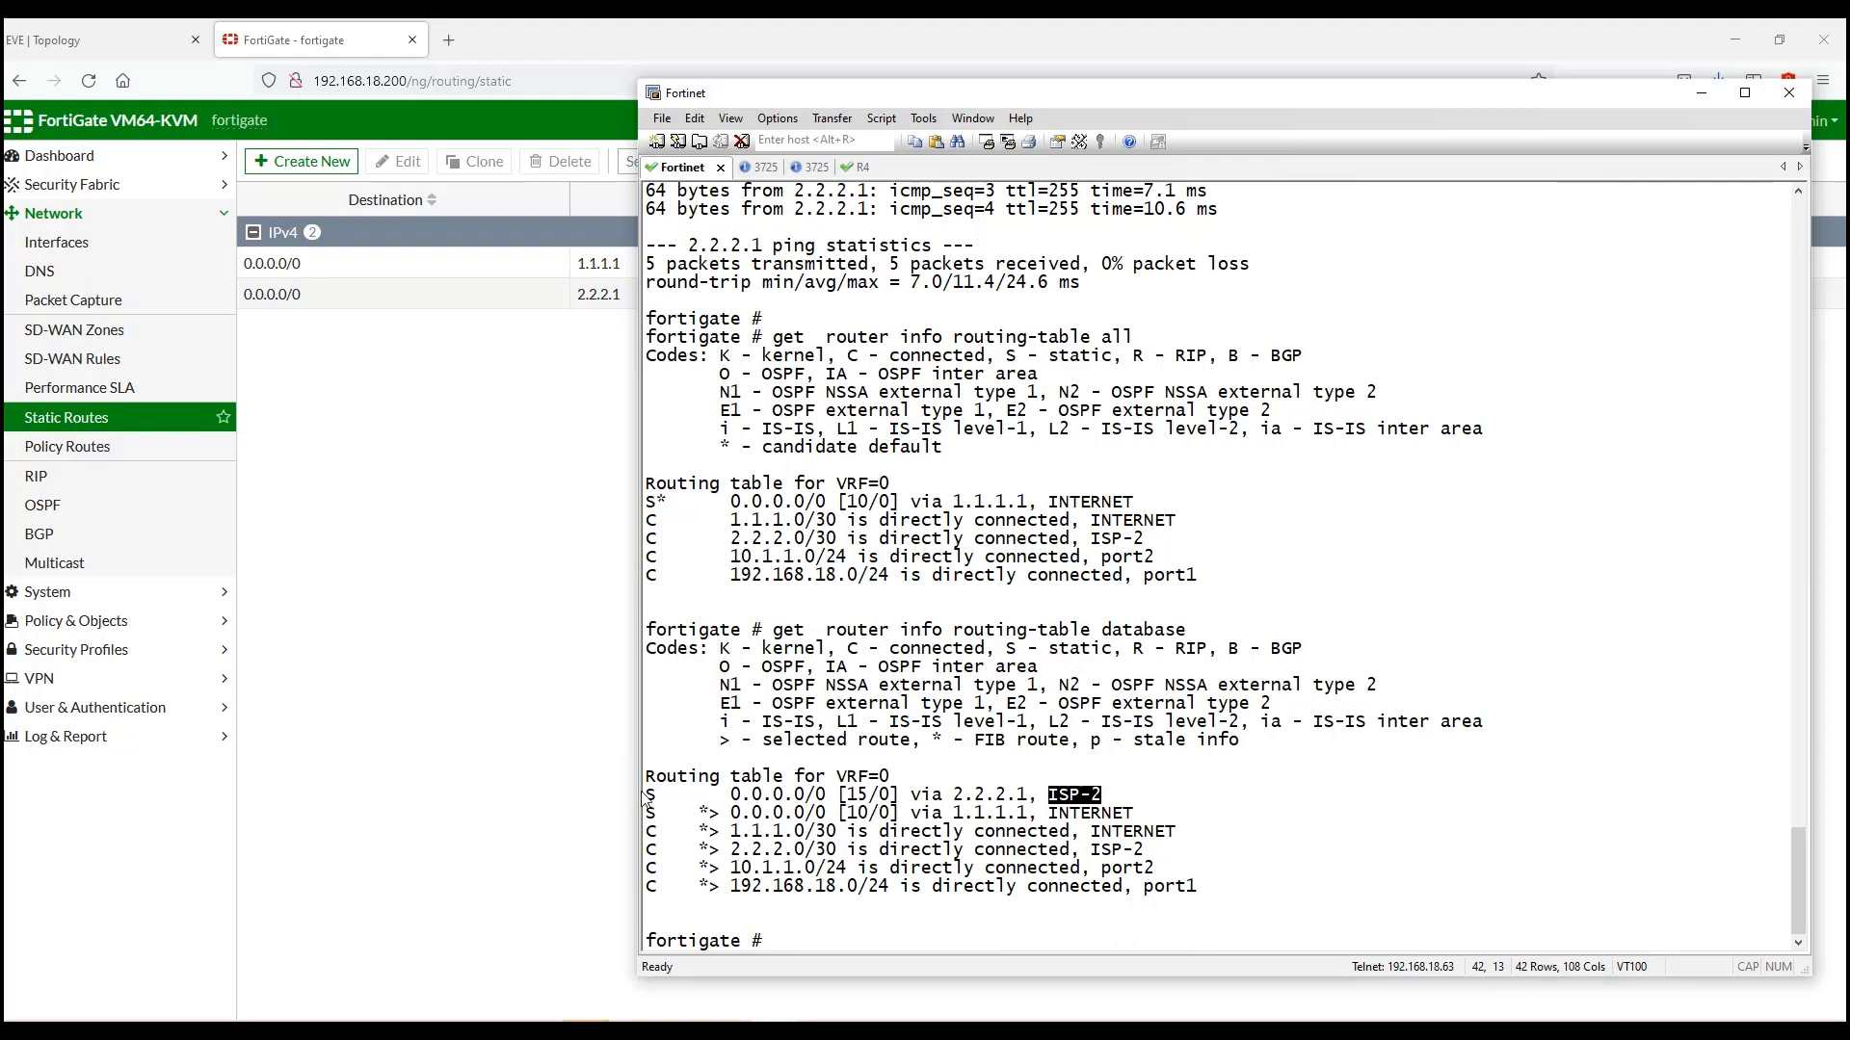
drag(646, 795, 1115, 796)
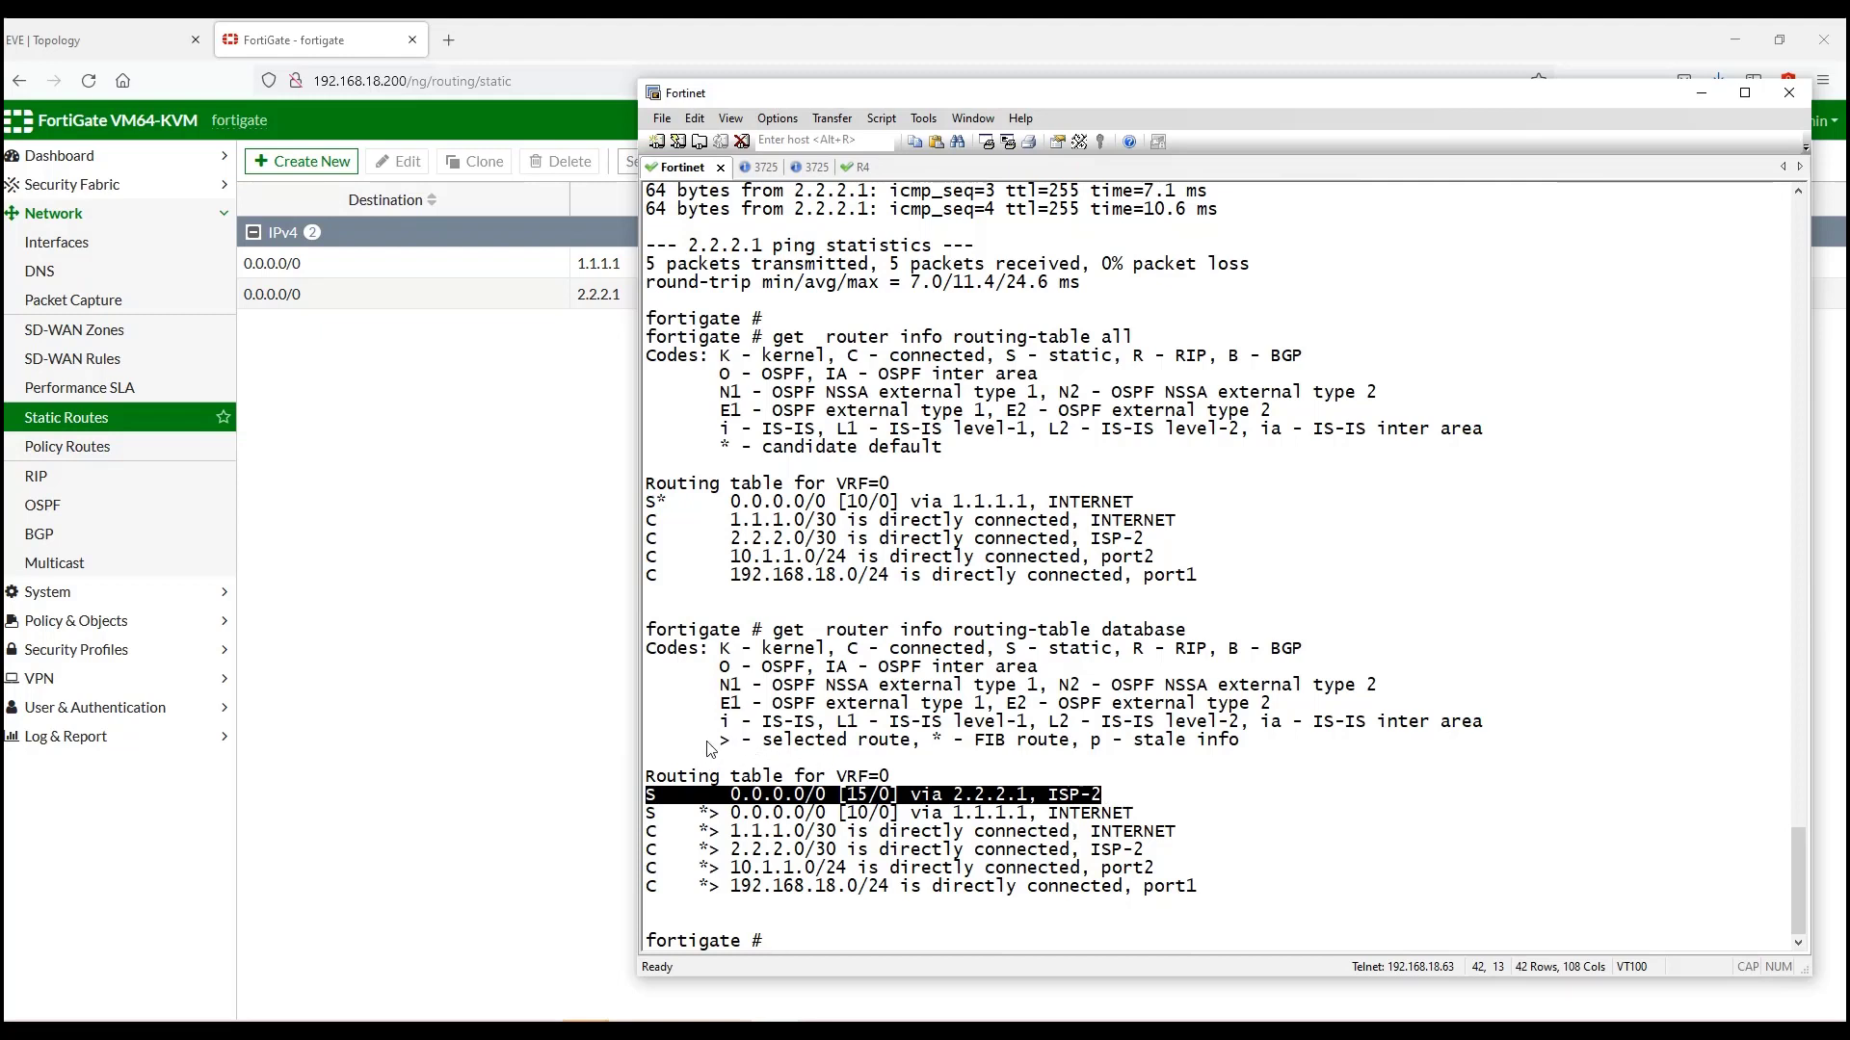
drag(705, 743, 911, 752)
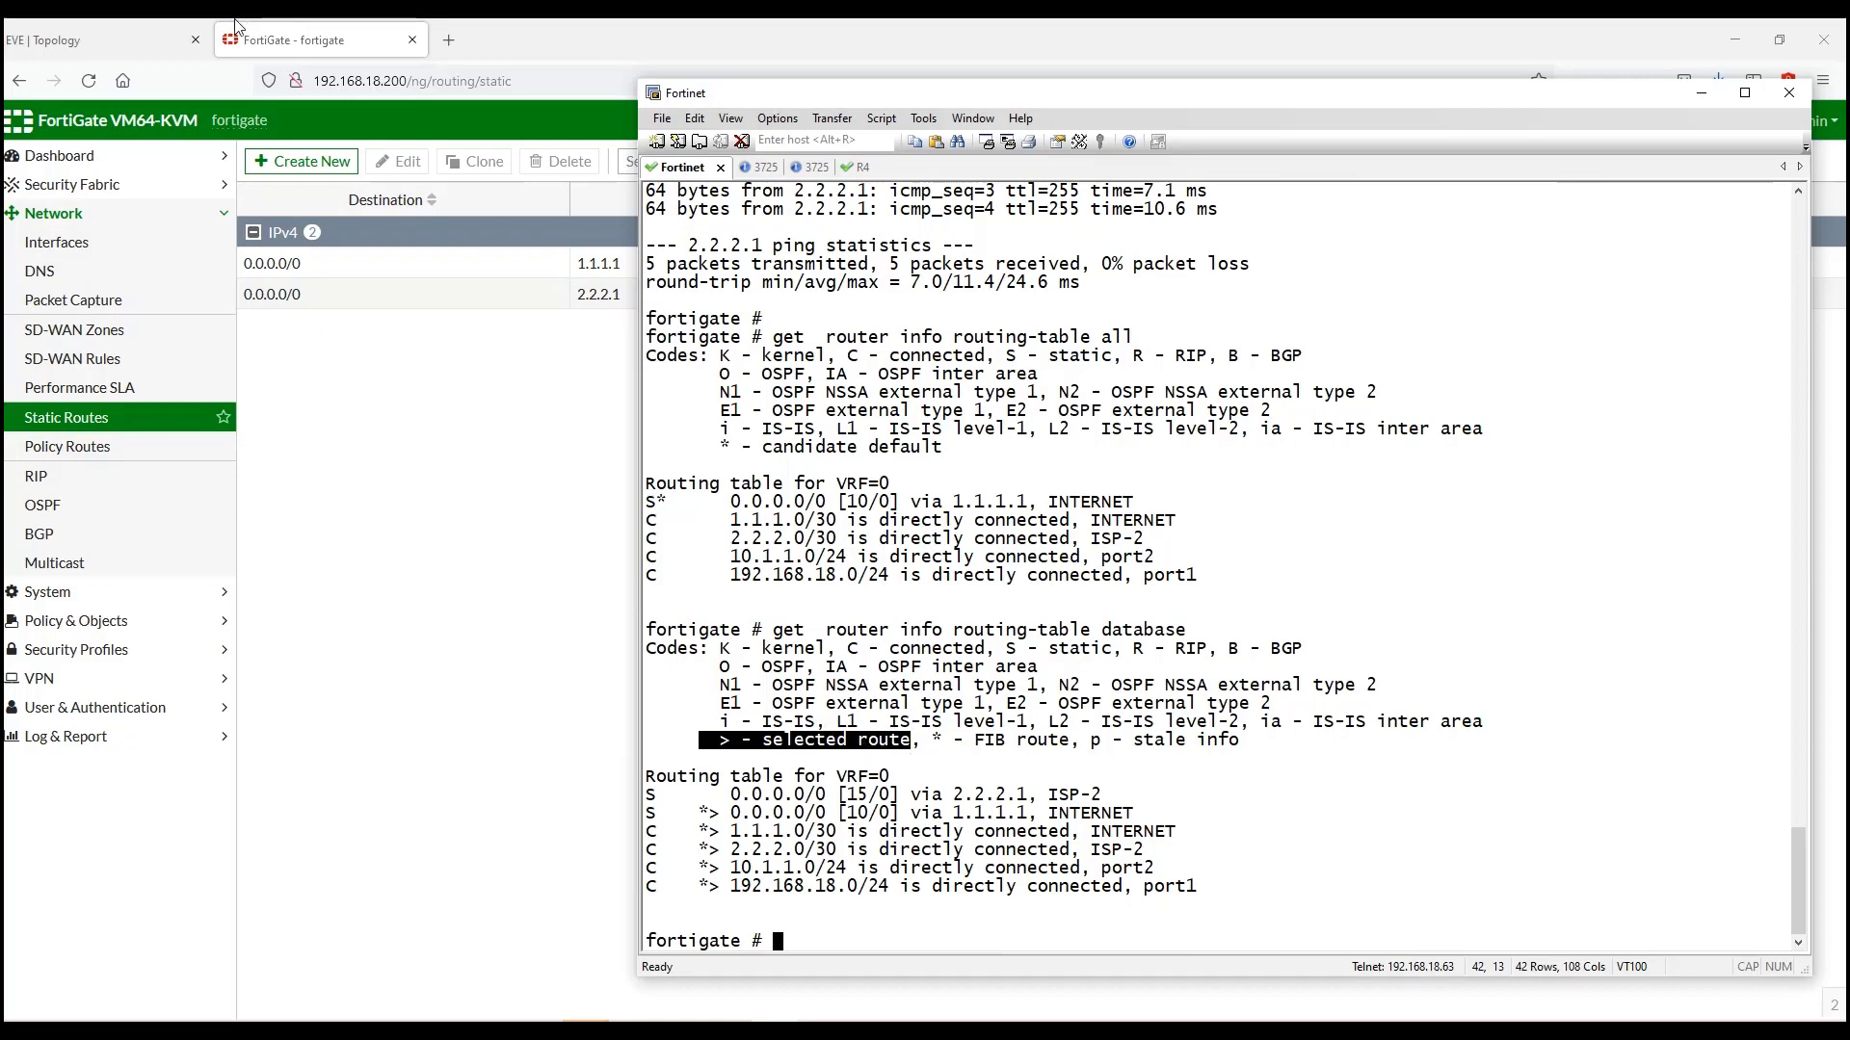
click(97, 39)
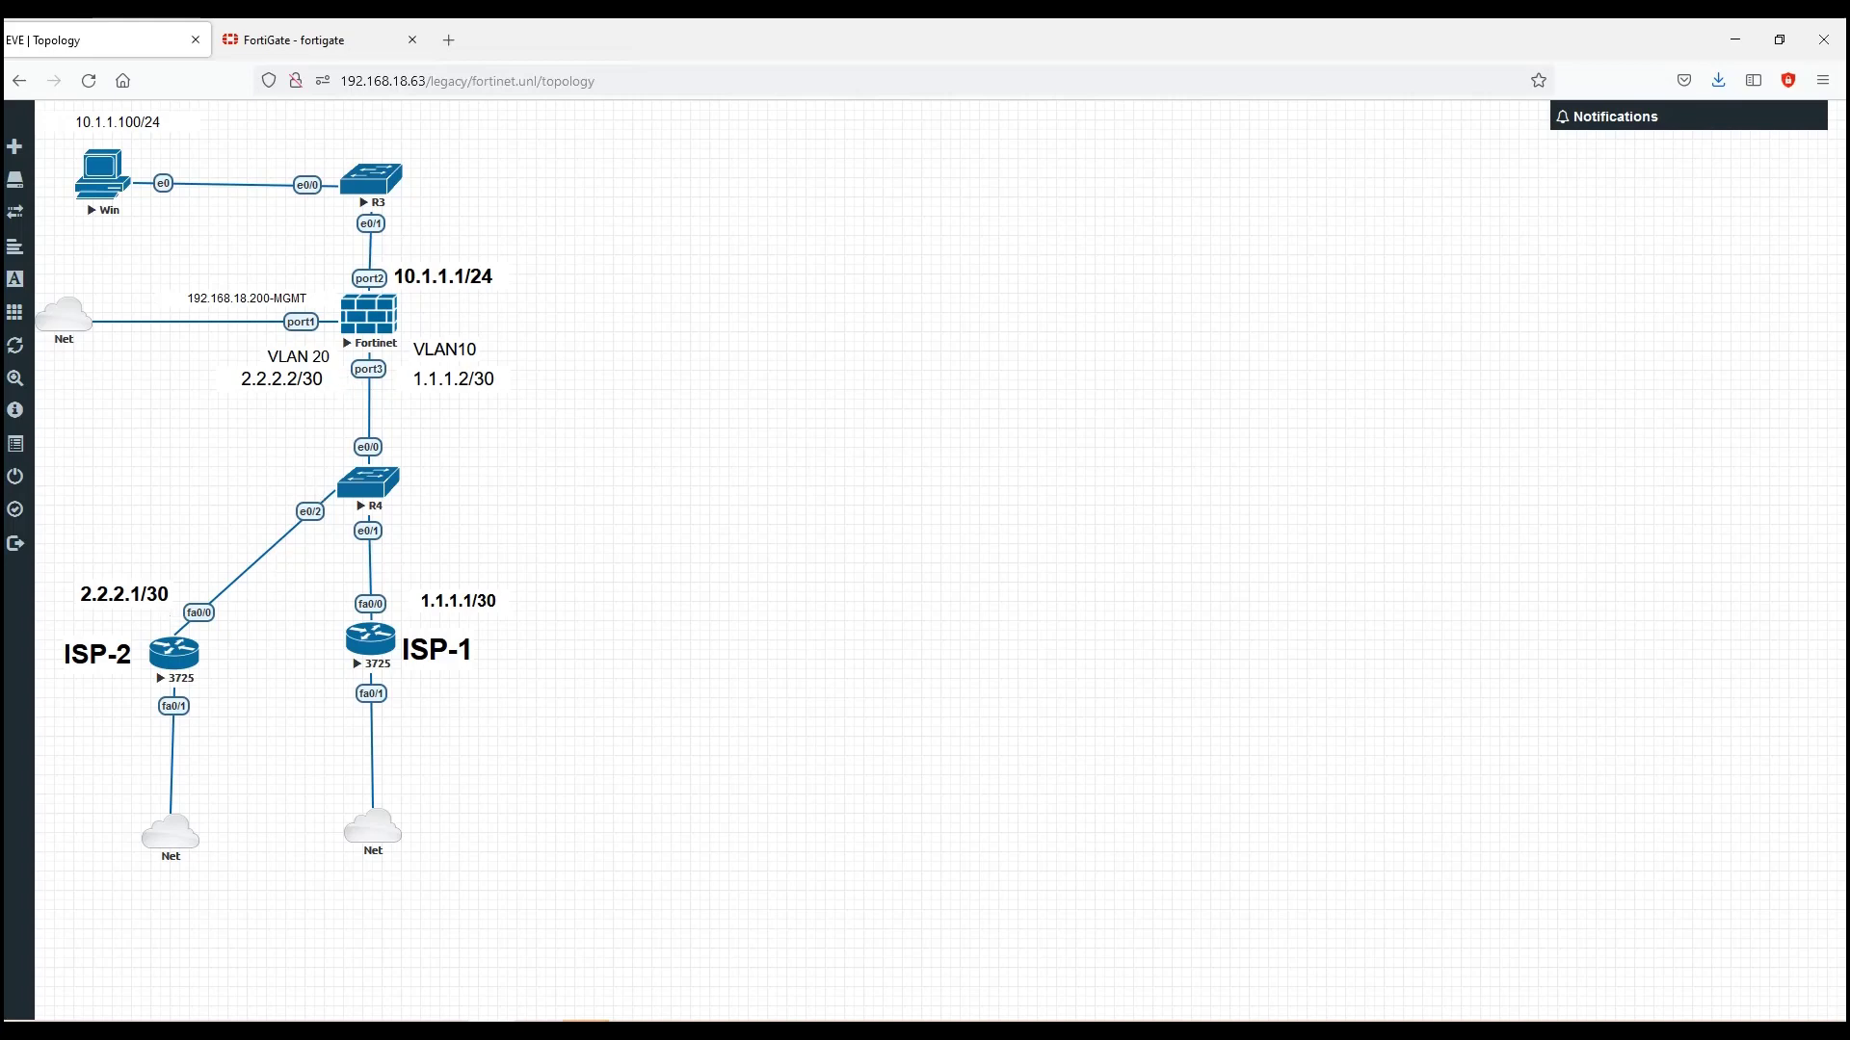
Step: Sketch the traffic path from the FortiGate down through ISP-1 to the internet
mouse_move(397, 312)
mouse_down()
mouse_move(431, 311)
mouse_move(422, 328)
mouse_up()
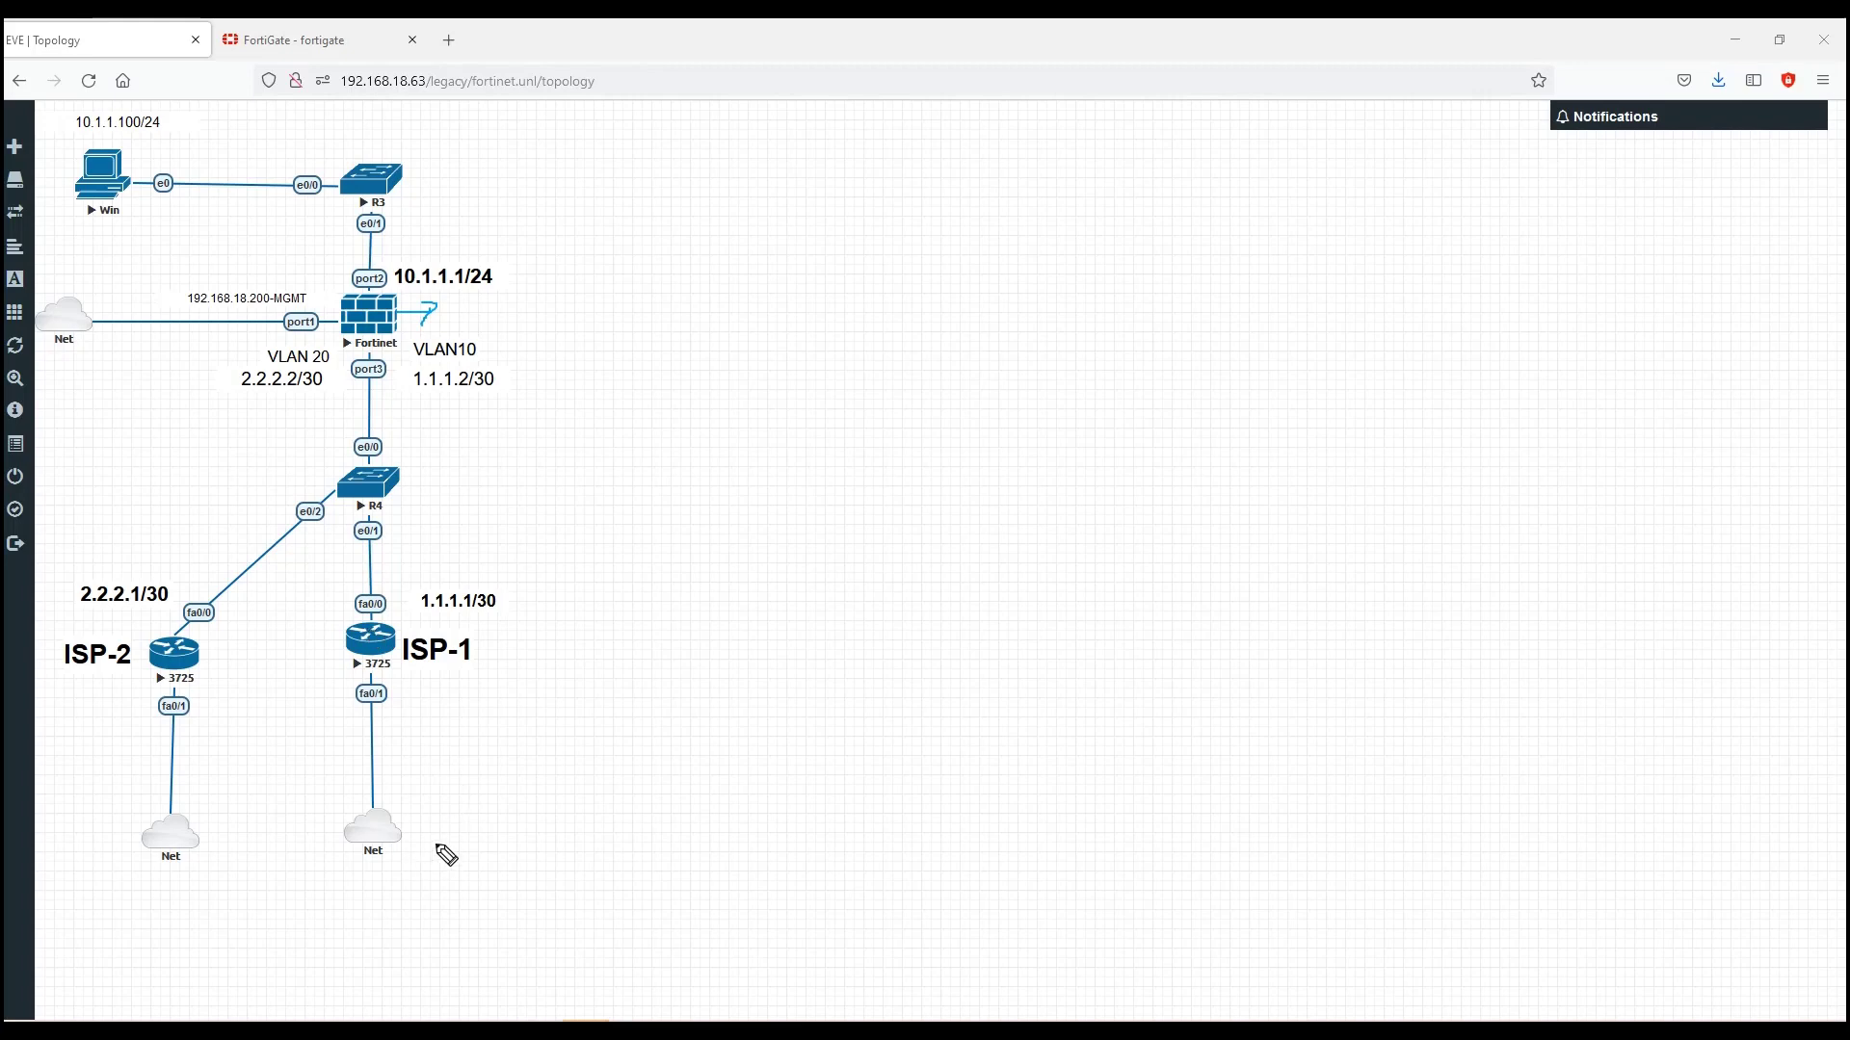
mouse_move(421, 846)
mouse_down()
mouse_move(431, 885)
mouse_move(535, 865)
mouse_up()
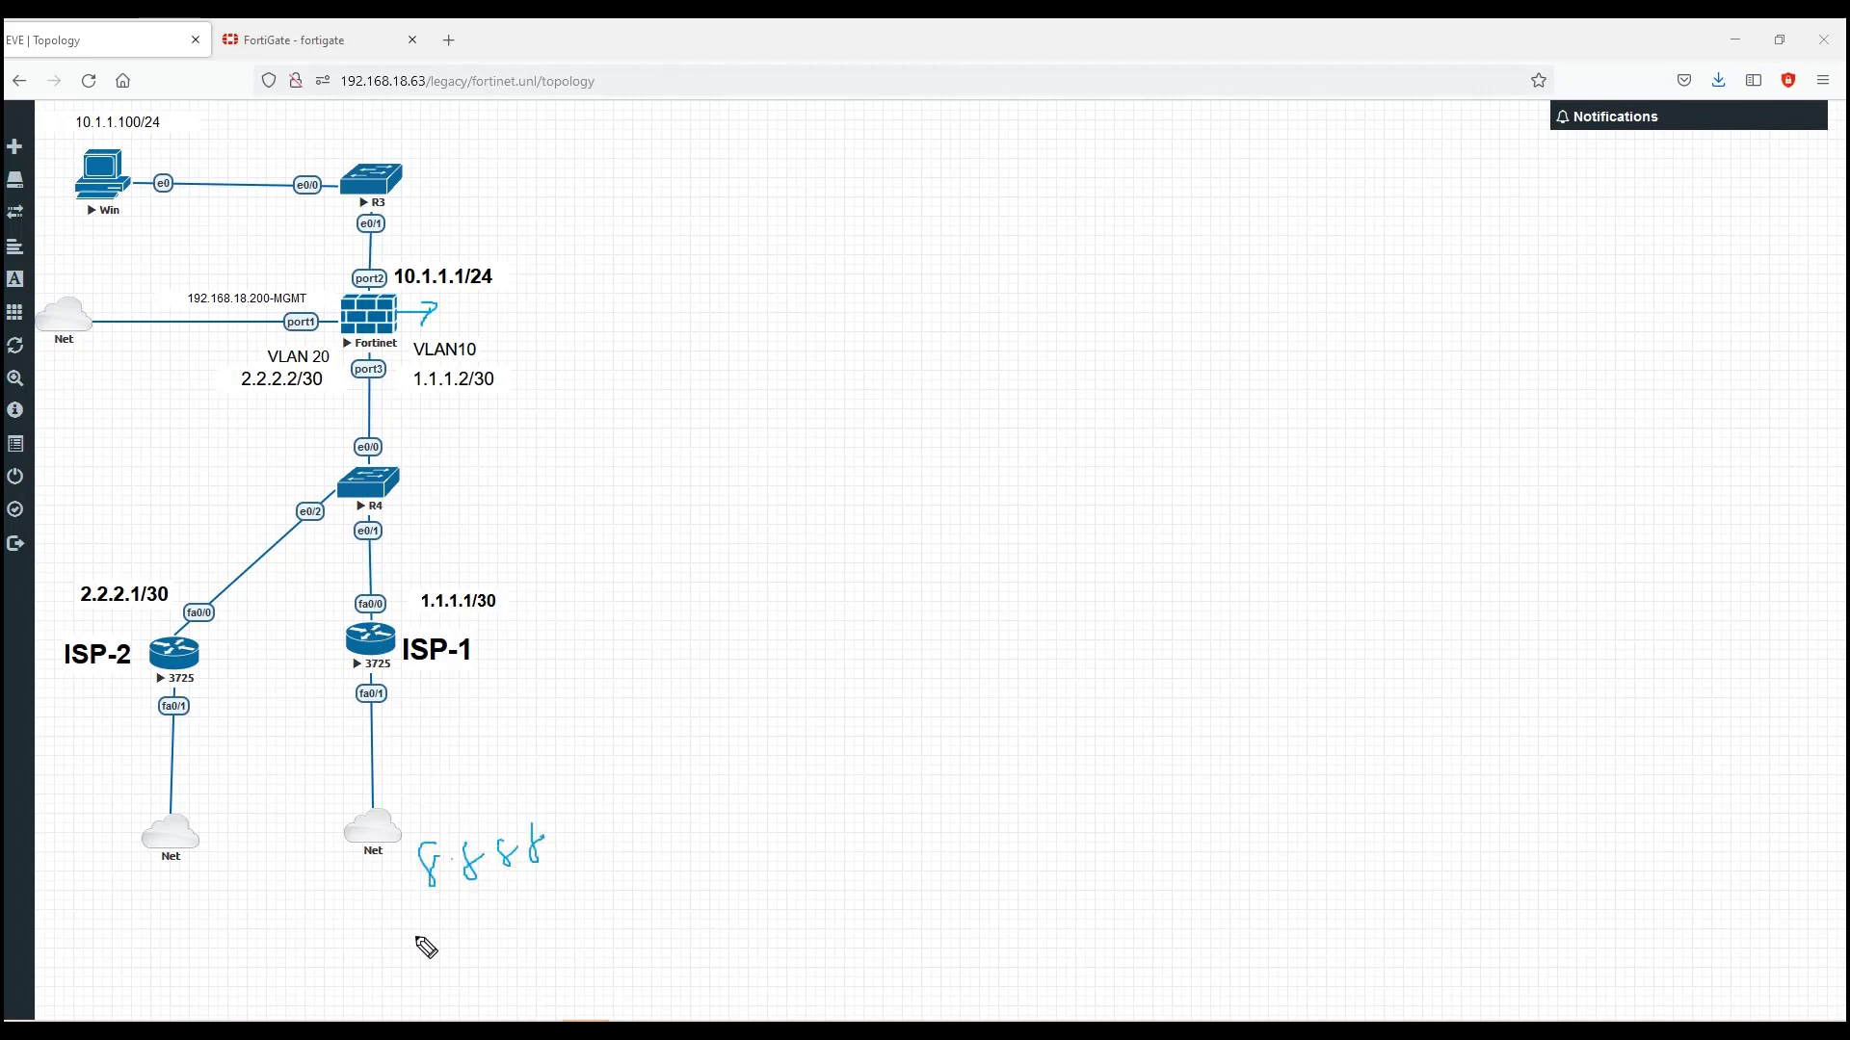
mouse_move(424, 946)
mouse_down()
mouse_move(578, 818)
mouse_move(413, 938)
mouse_up()
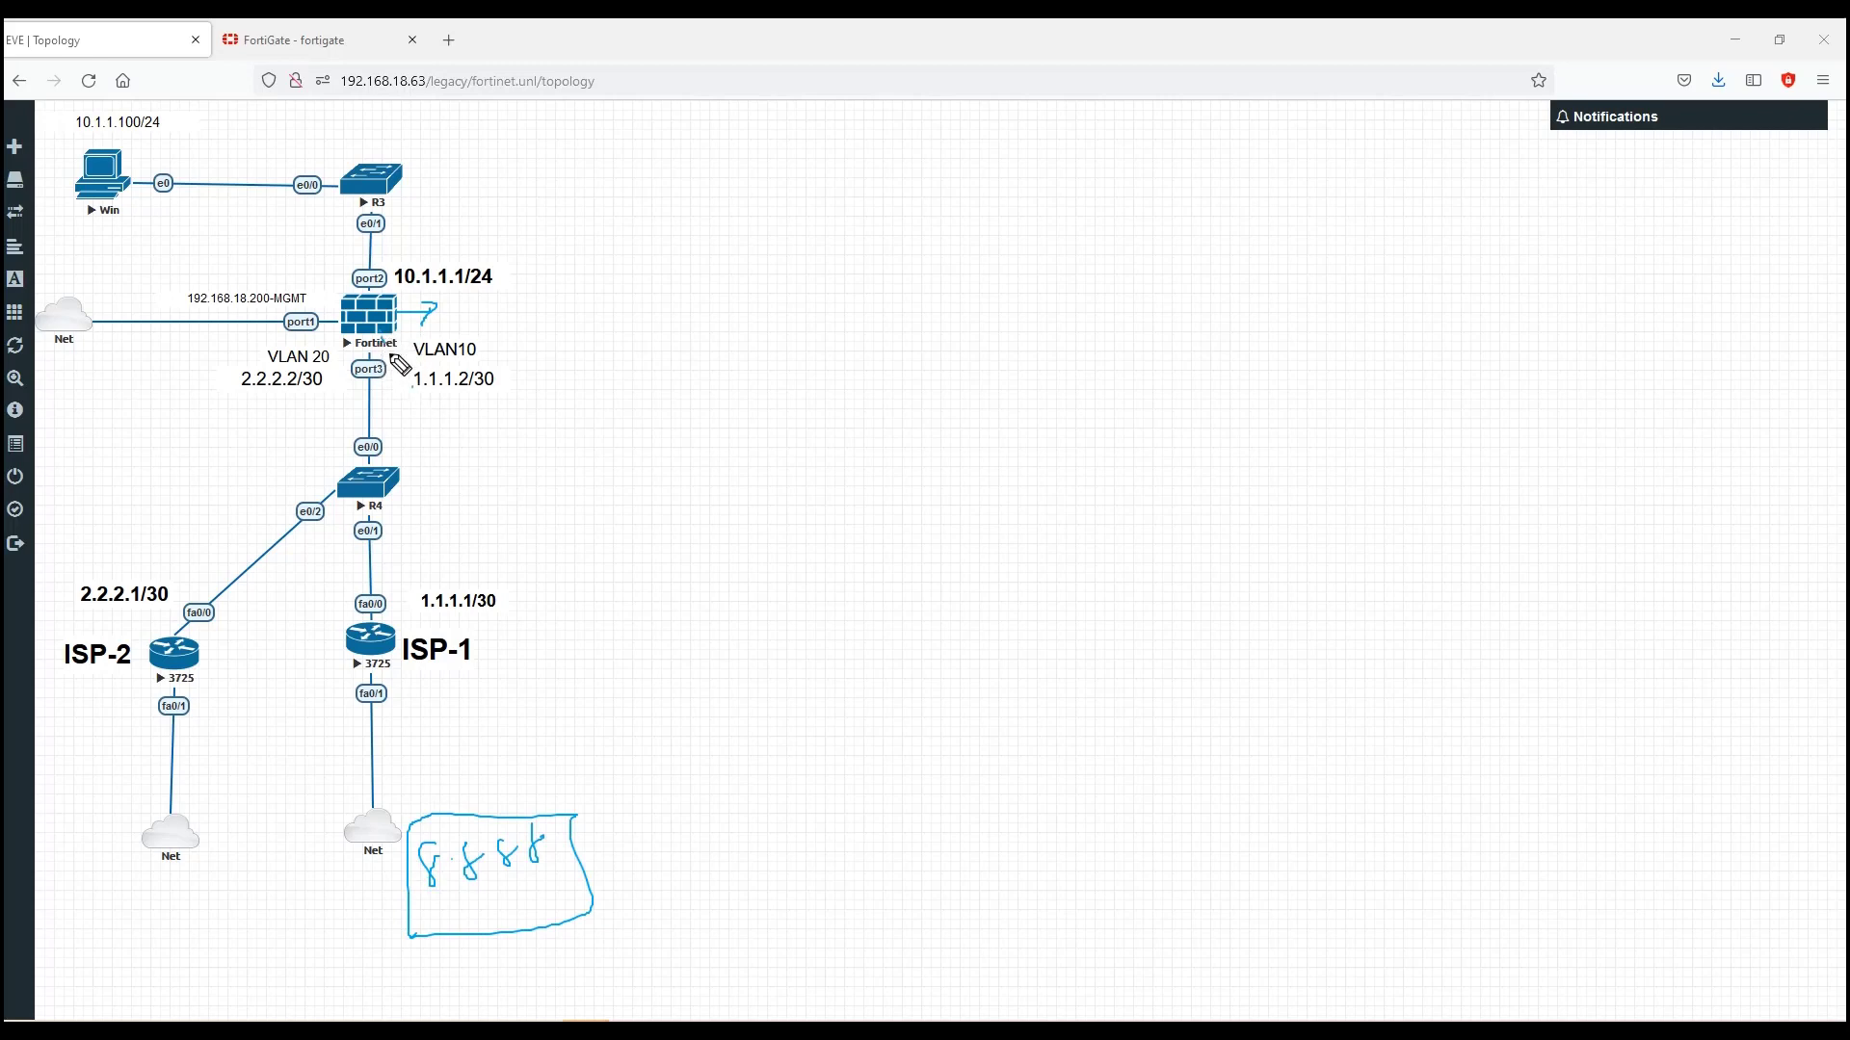
mouse_move(395, 359)
mouse_down()
mouse_move(409, 578)
mouse_move(393, 602)
mouse_move(433, 619)
mouse_up()
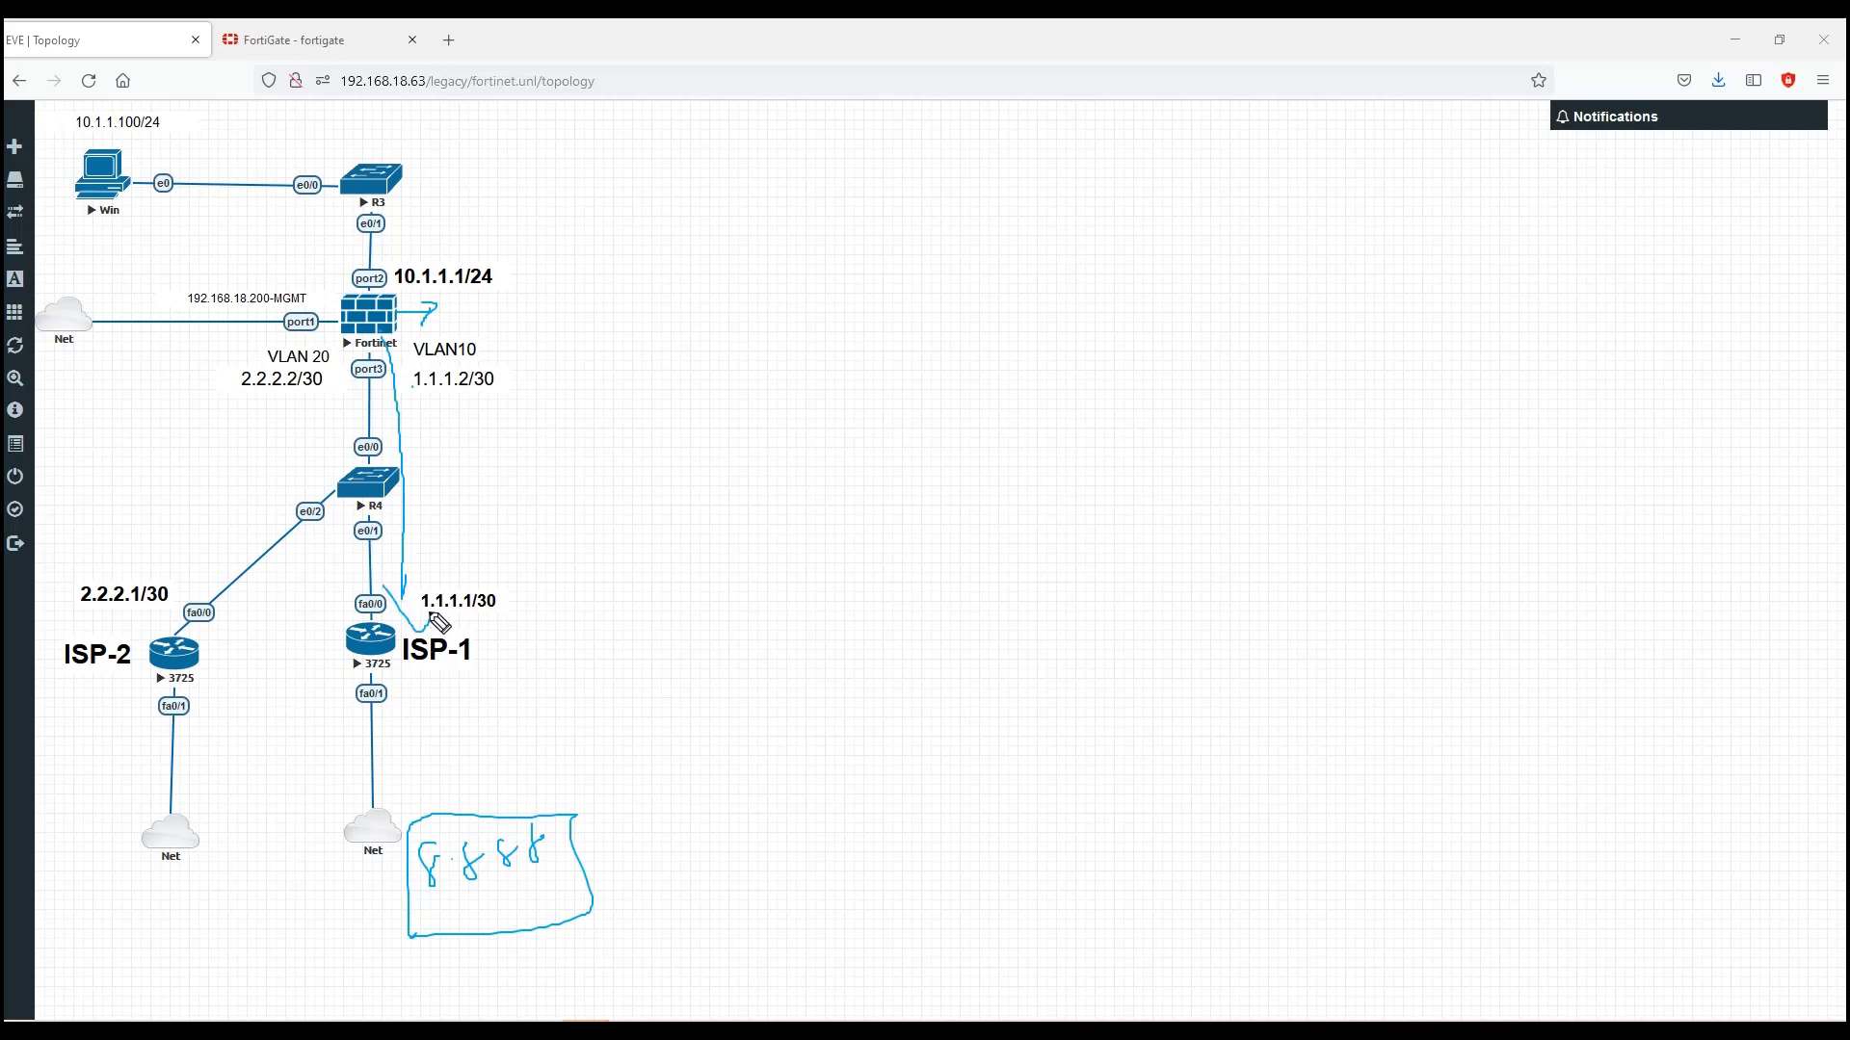
drag(402, 688, 408, 761)
mouse_move(395, 734)
mouse_down()
mouse_move(407, 783)
mouse_move(426, 761)
mouse_up()
Step: Erase the sketch and bring the FortiGate console back to the front
key(Escape)
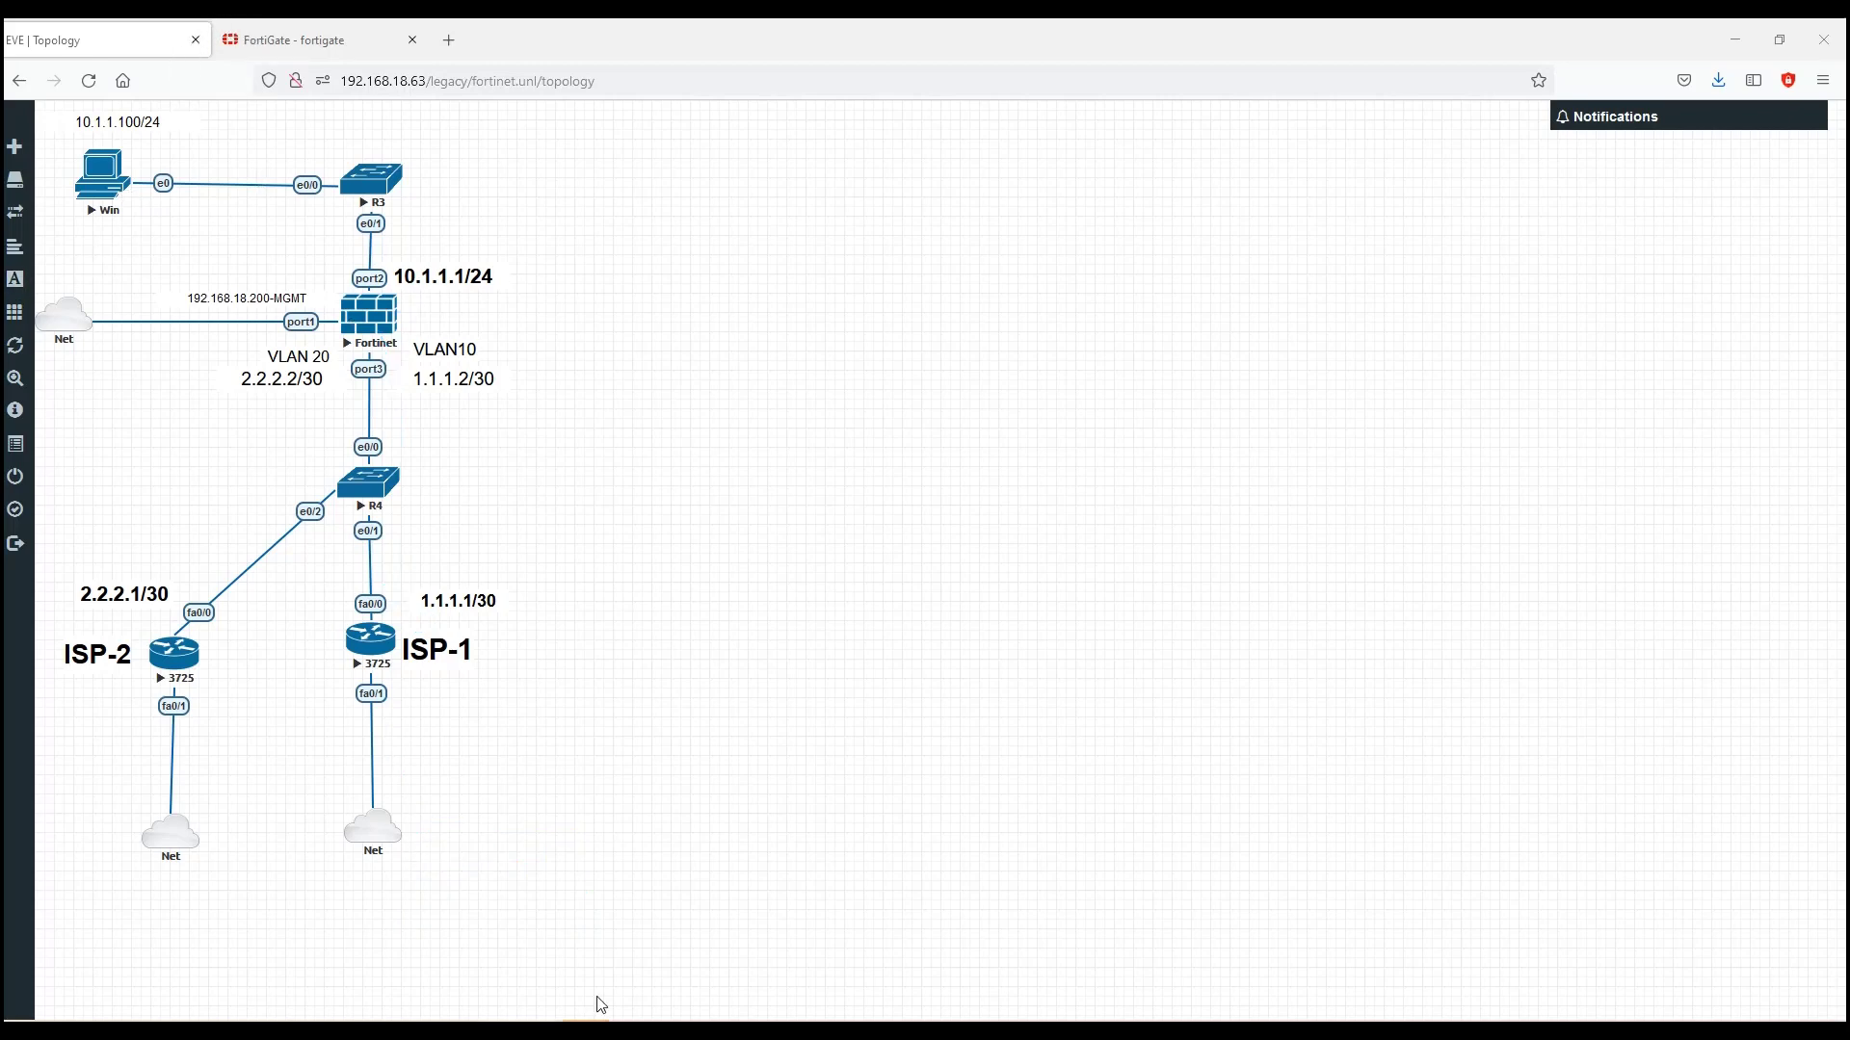
key(alt+Tab)
click(899, 937)
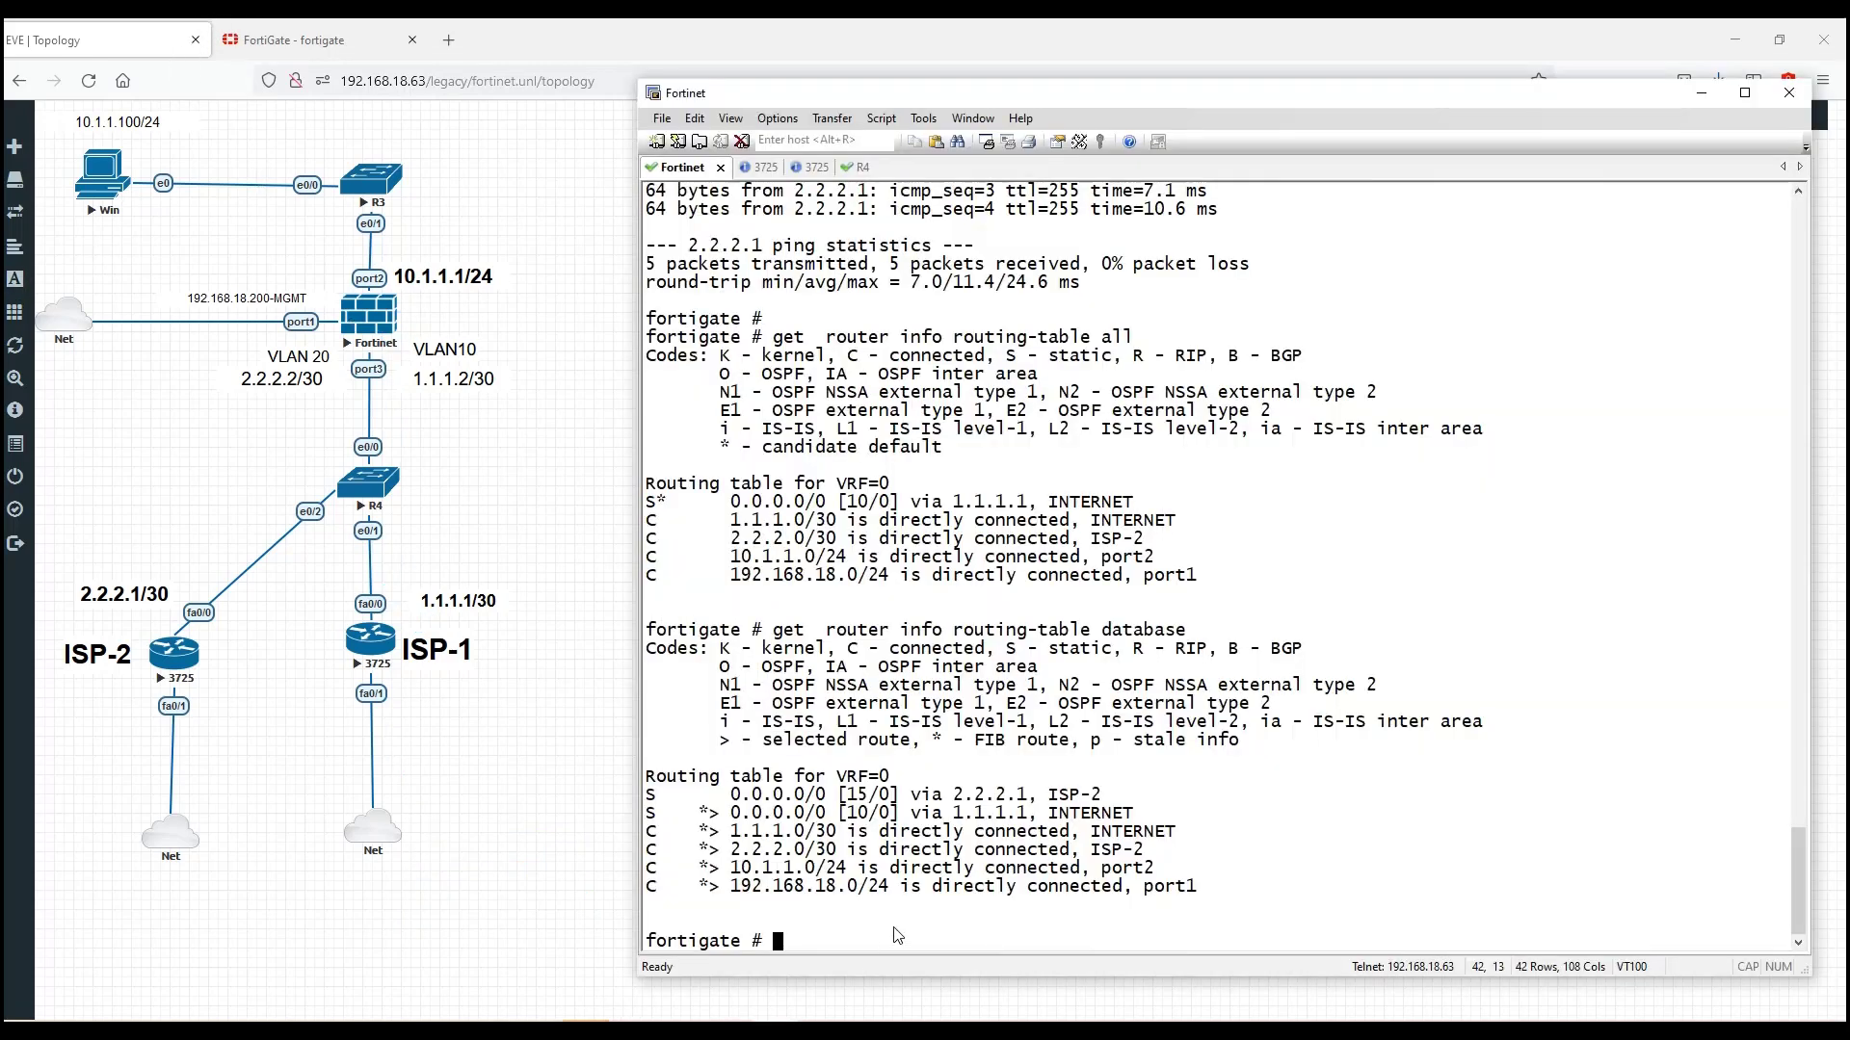
Step: Ping 8.8.8.8 from the FortiGate, getting 3 of 4 replies at about 27.7 ms average
text(execute ping 8.8.8.8)
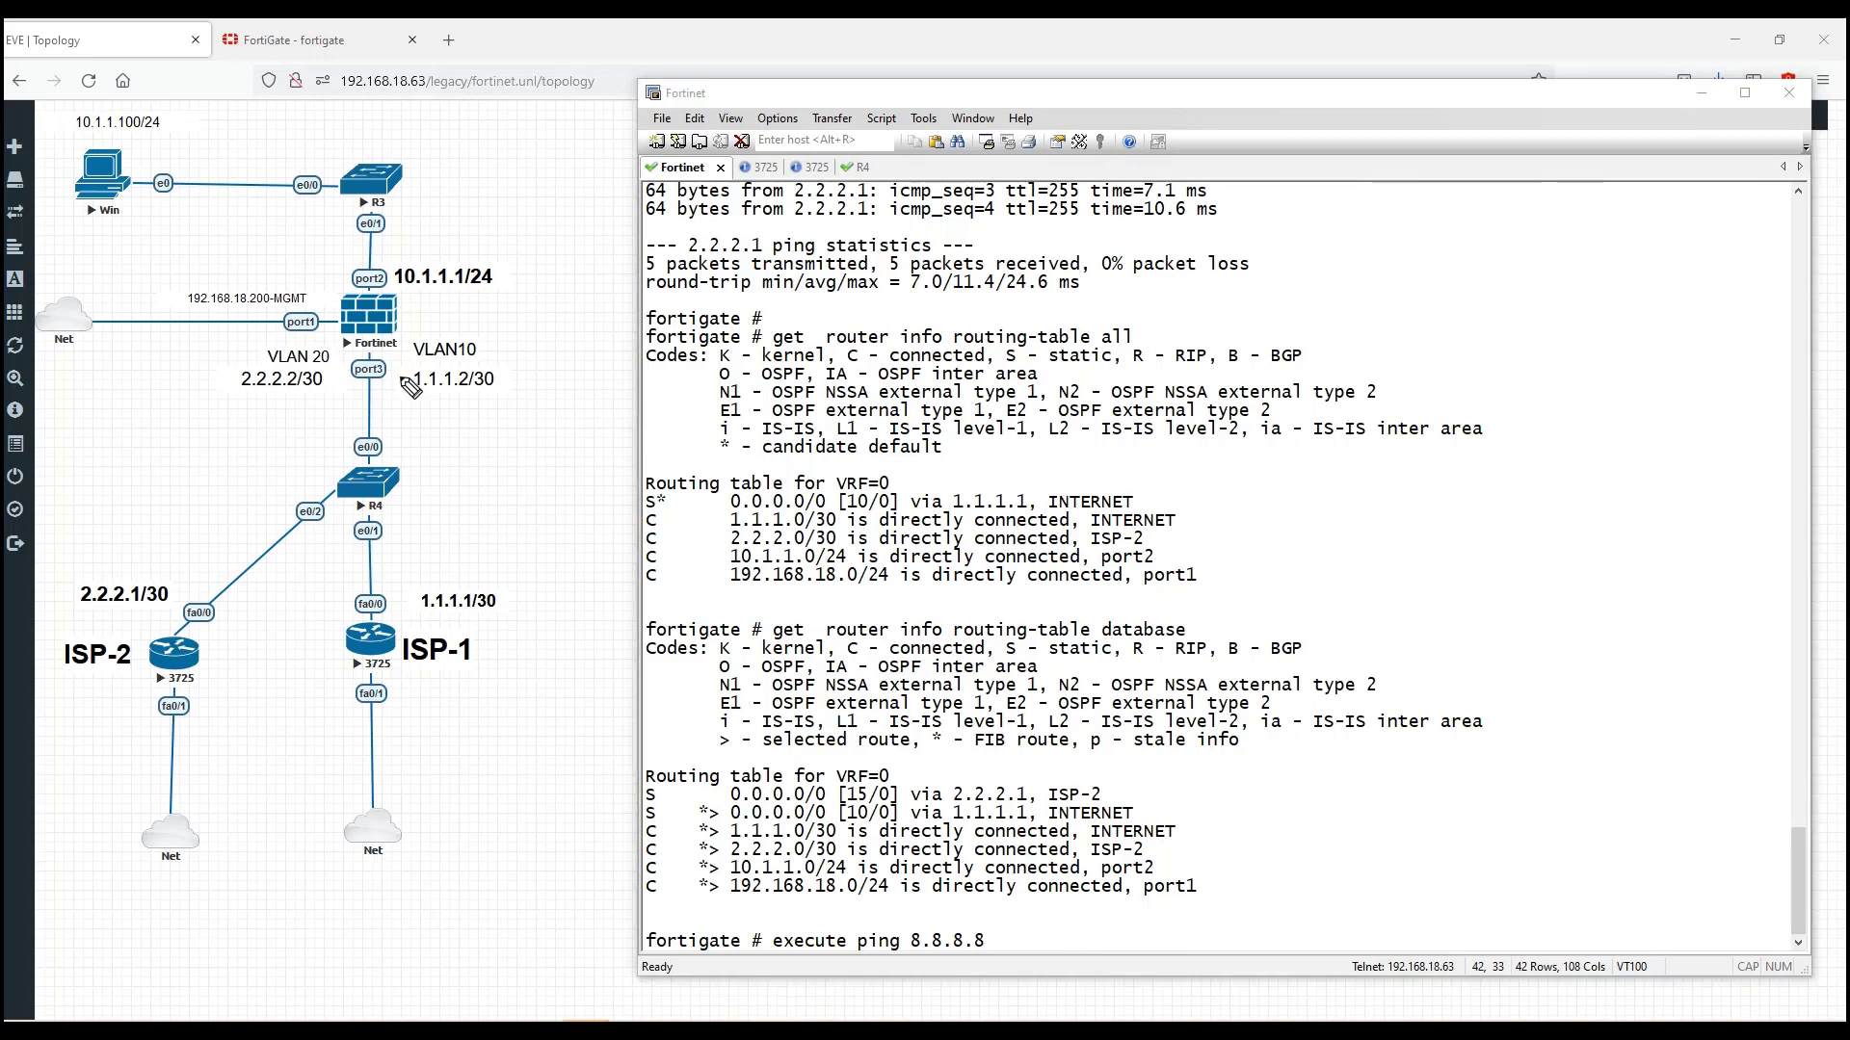
drag(402, 391, 479, 395)
drag(123, 173, 182, 146)
mouse_move(421, 396)
mouse_down()
mouse_move(516, 395)
mouse_move(448, 370)
mouse_move(410, 391)
mouse_up()
click(1057, 938)
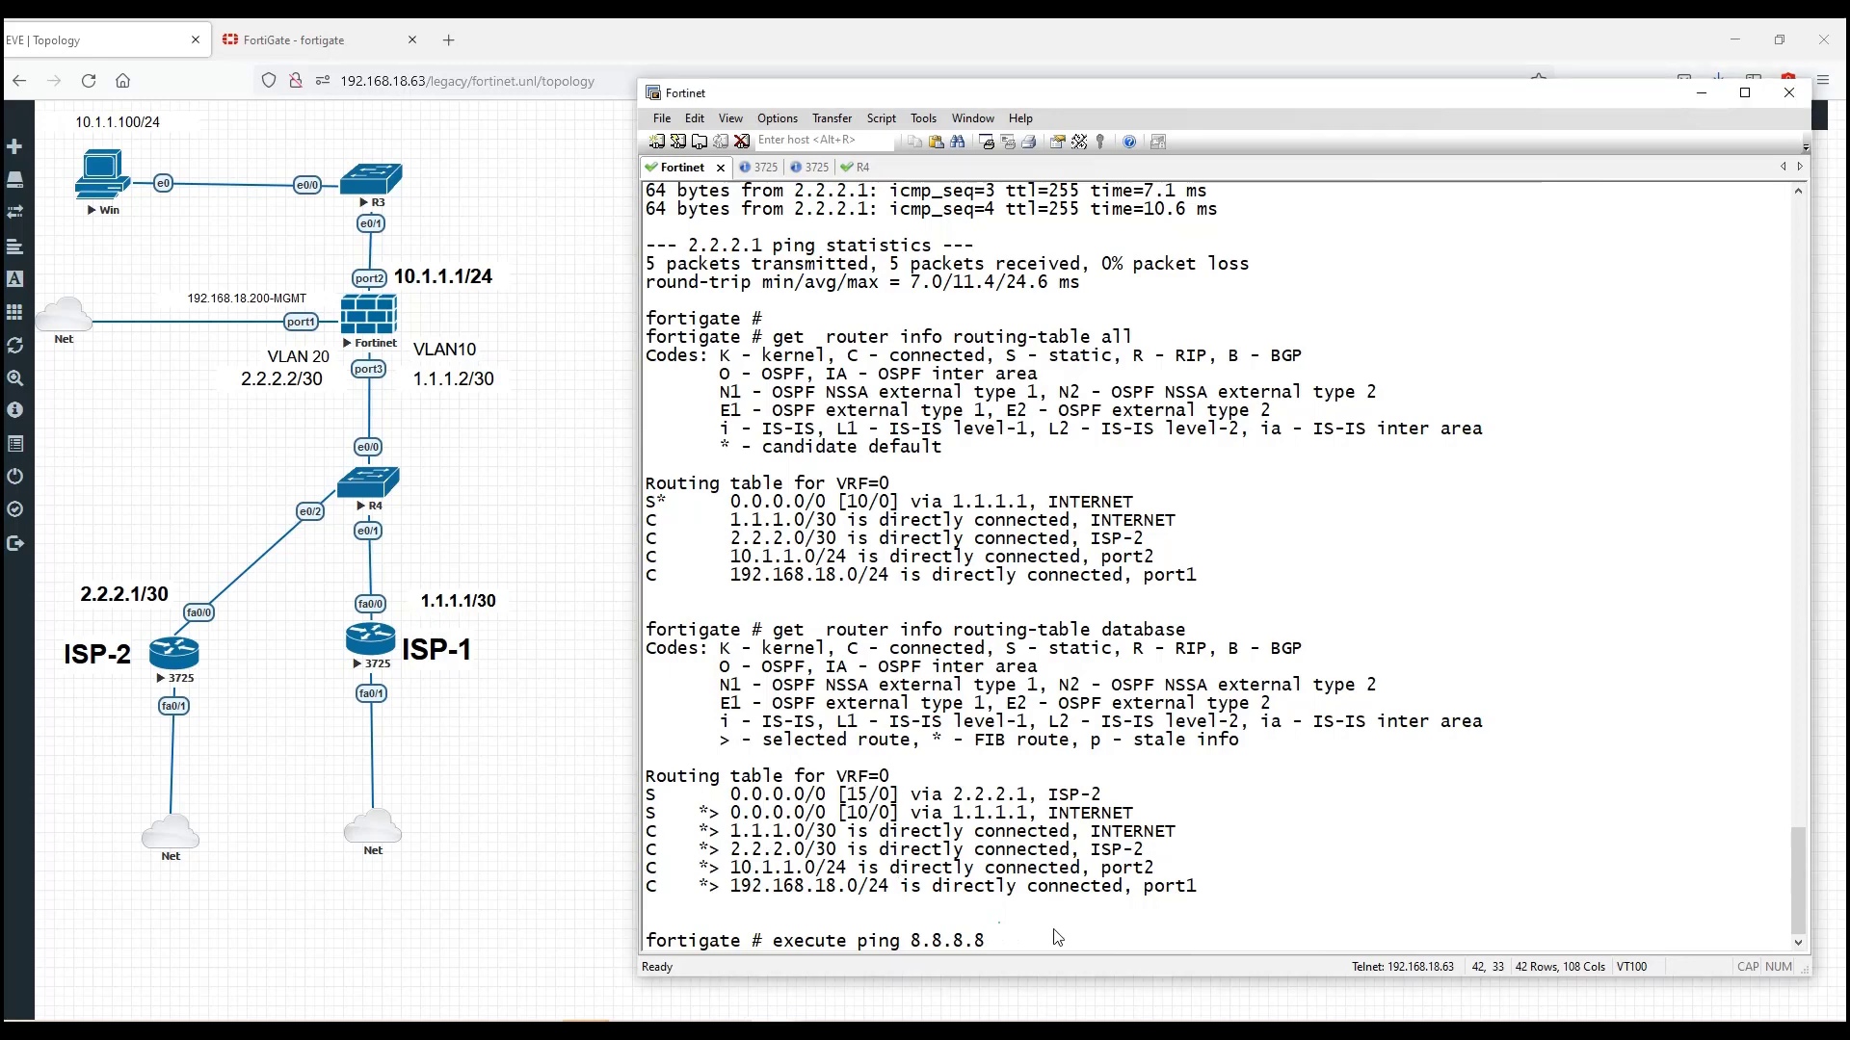
key(Return)
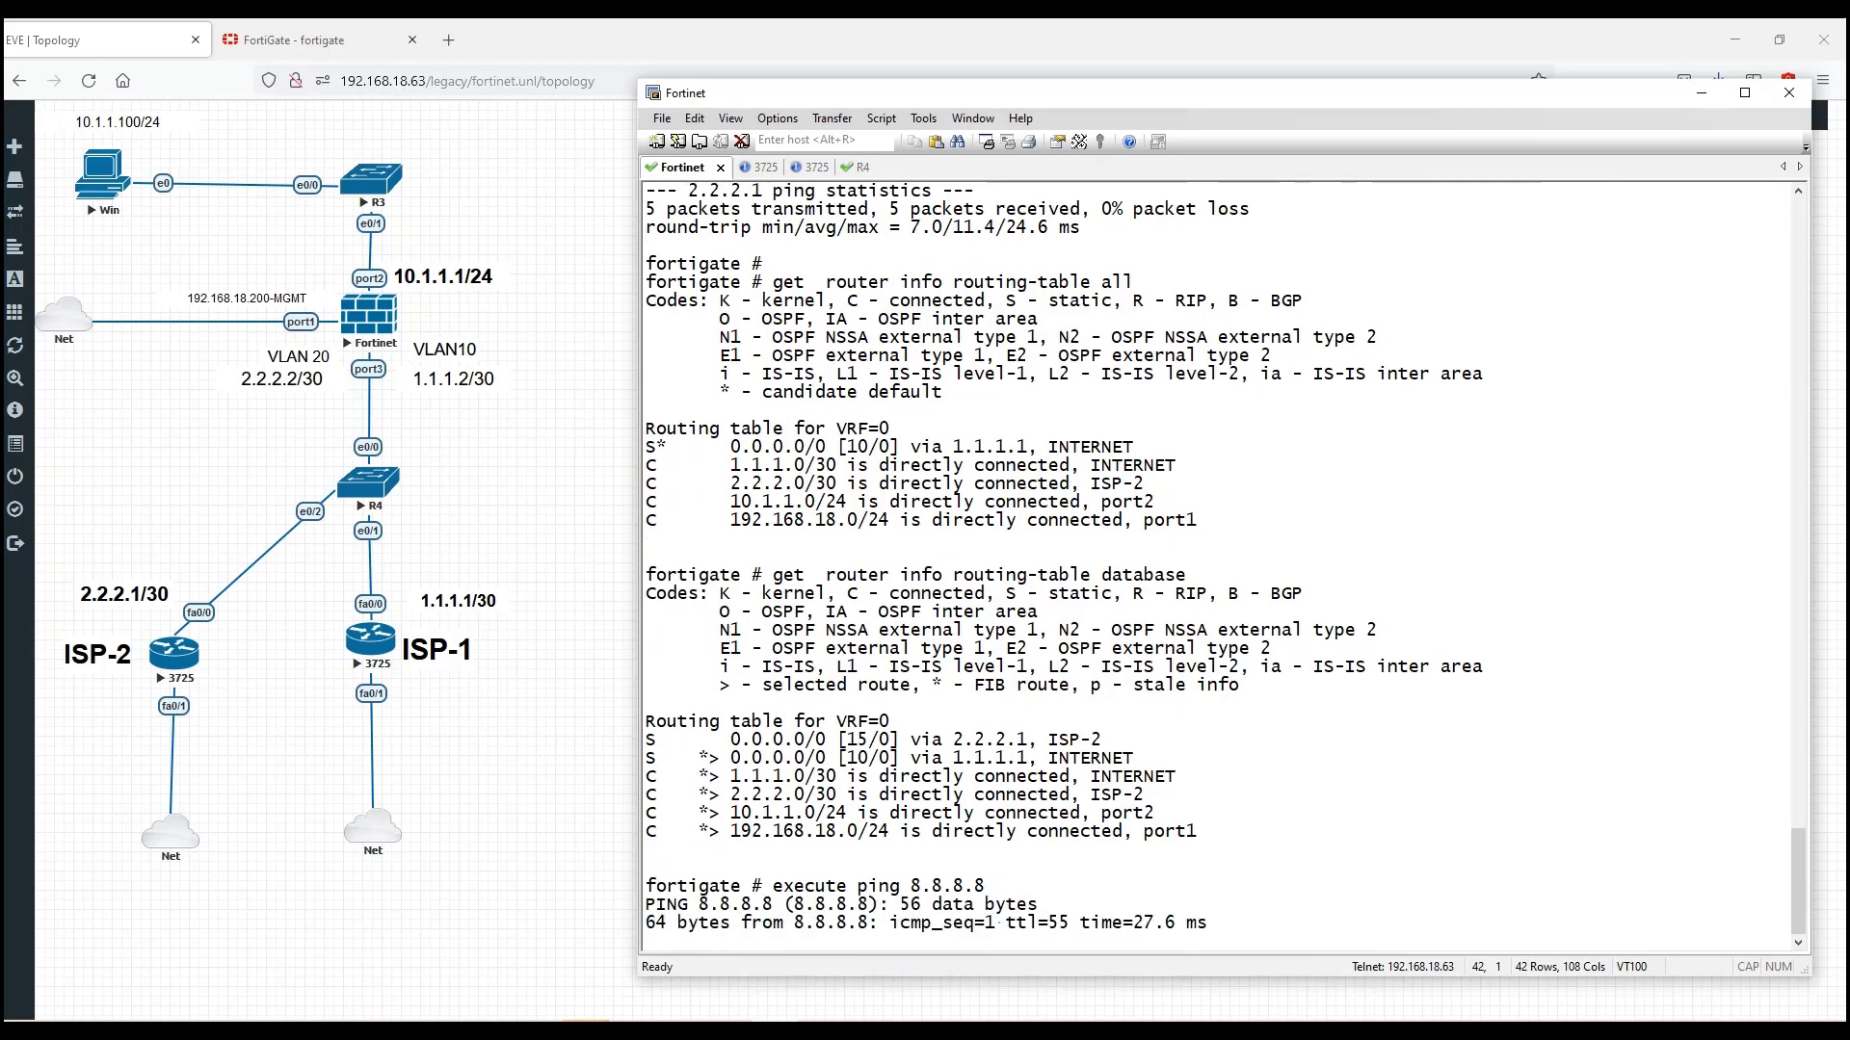
key(ctrl+c)
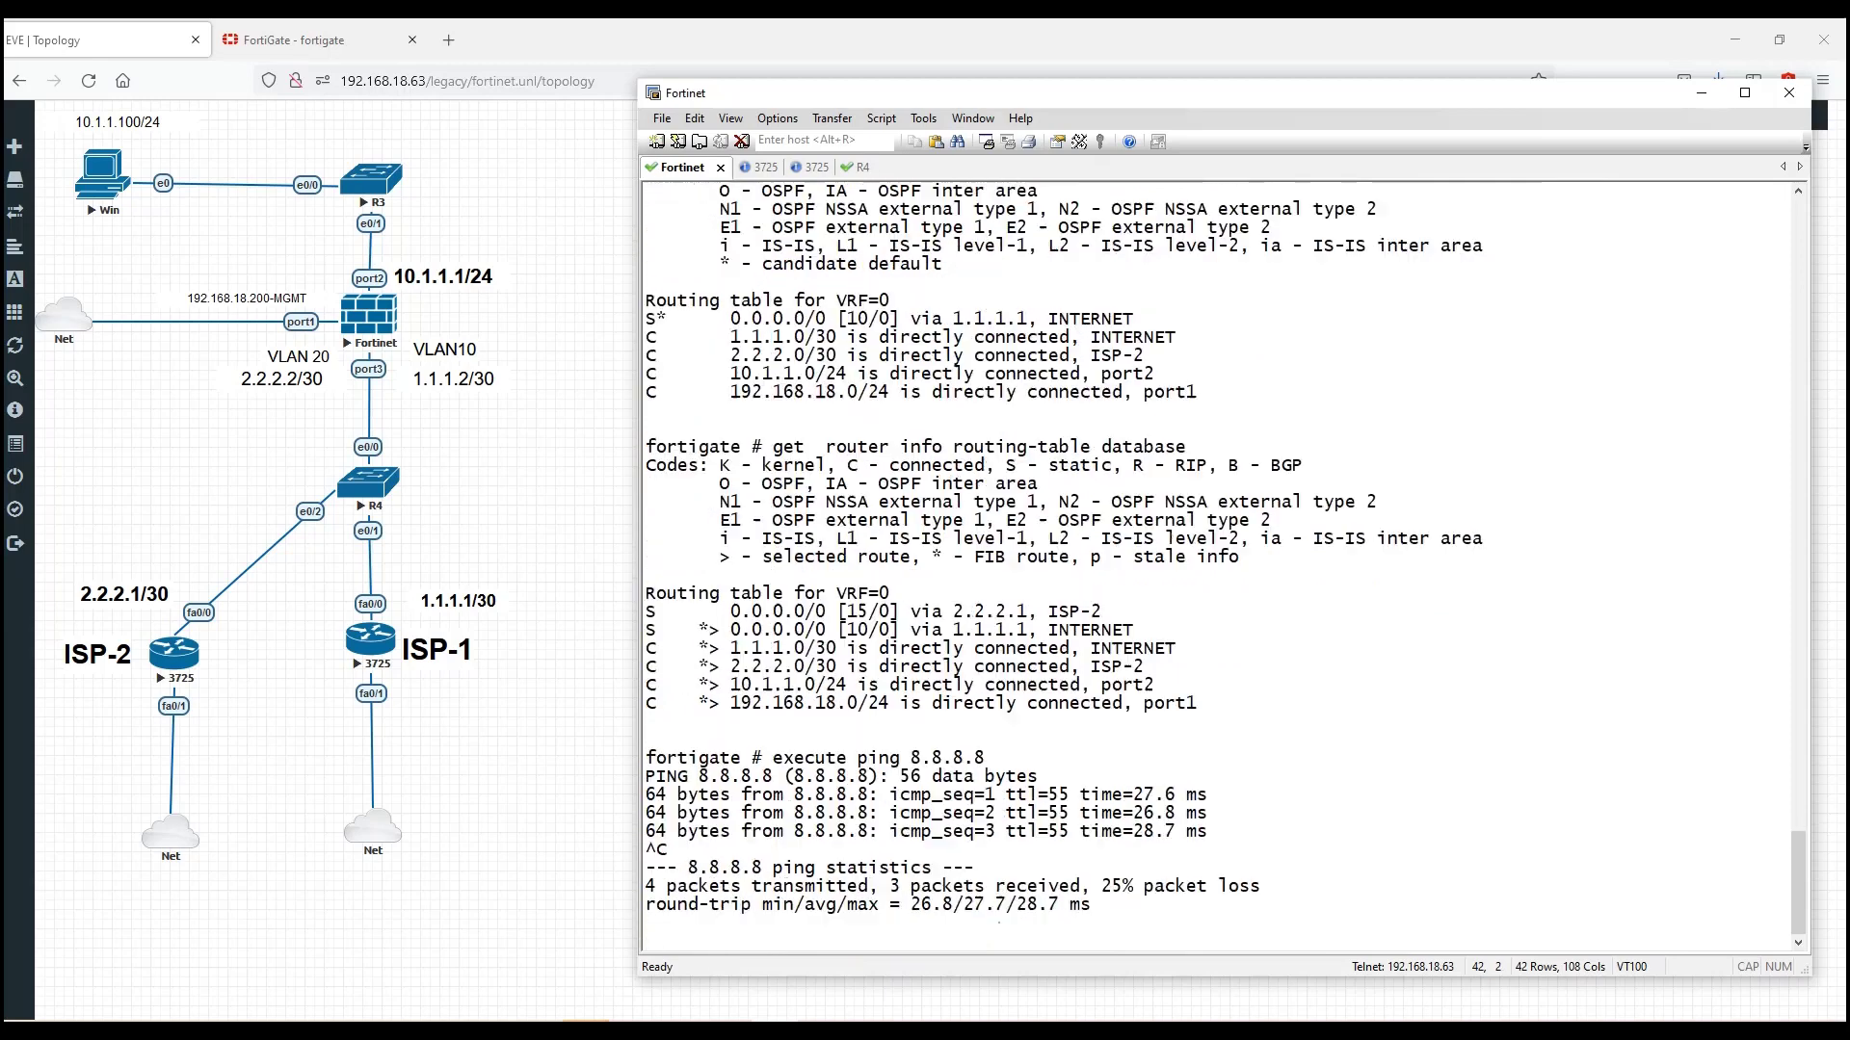
text(execute )
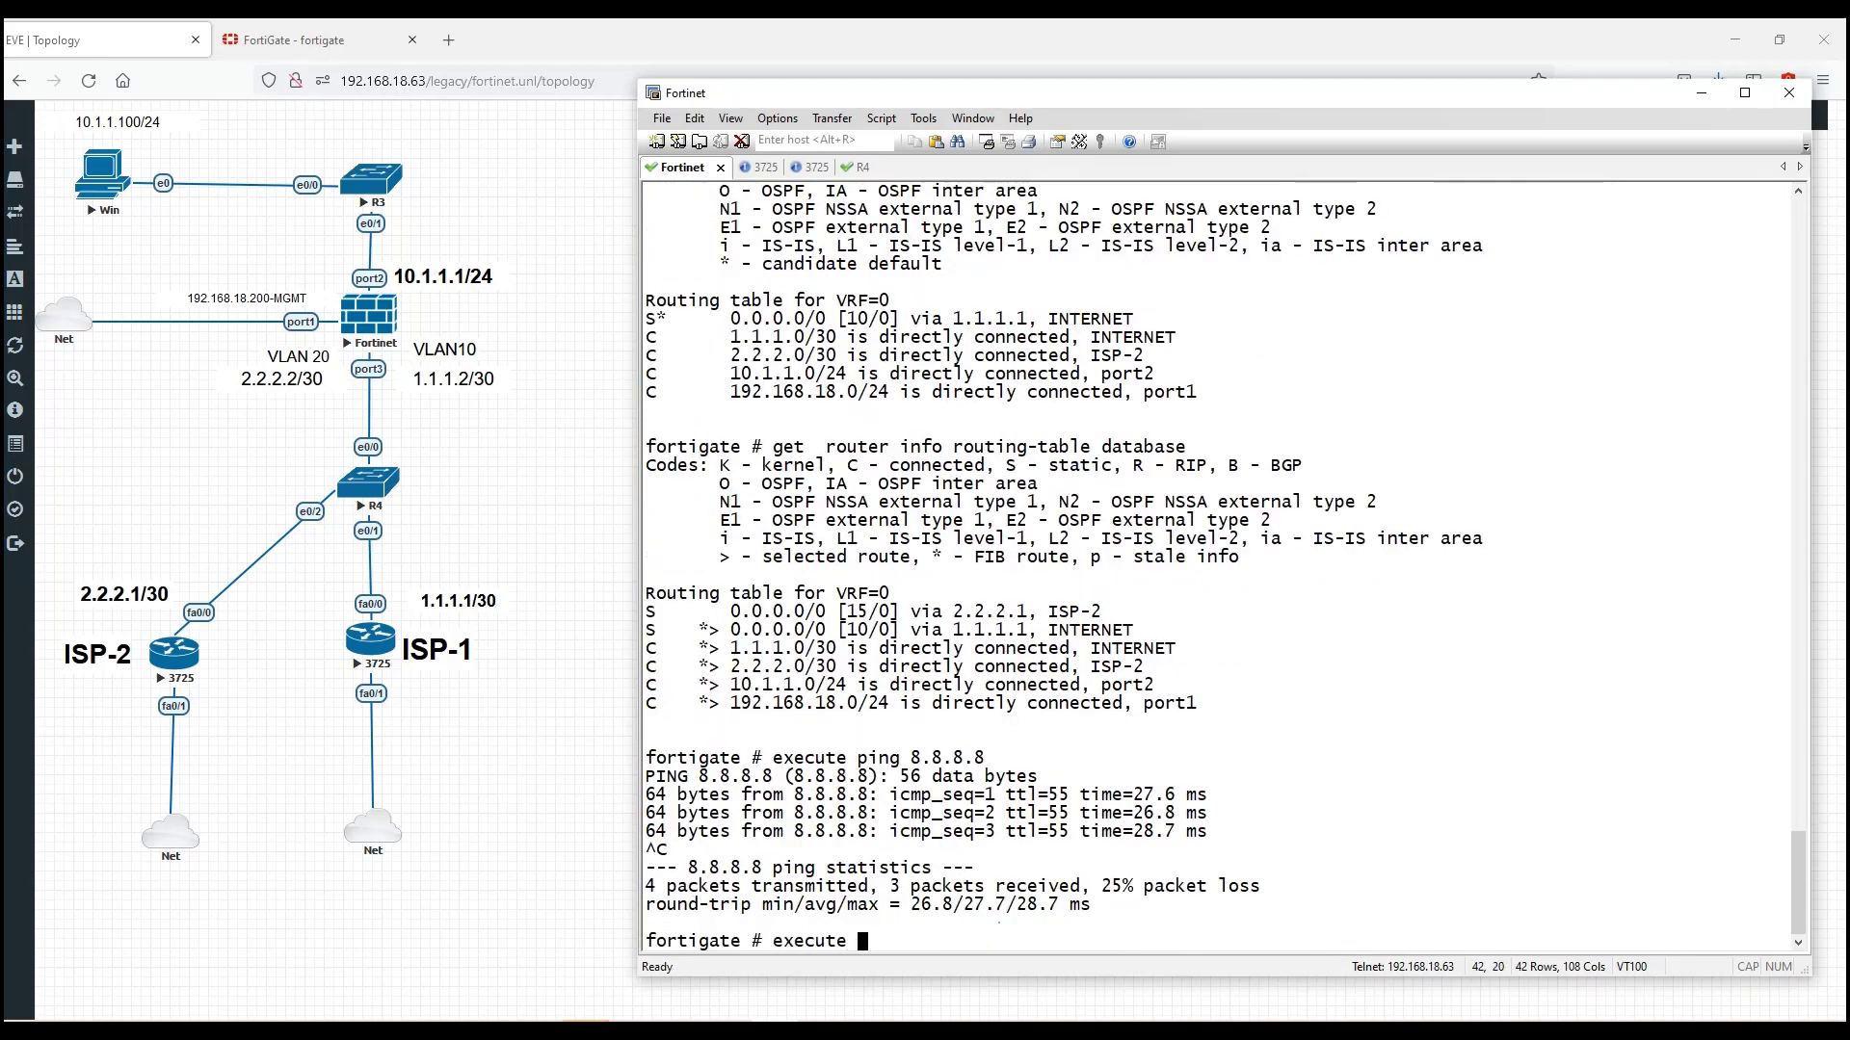
text(traceroute 8.8.8.8)
Step: Run 'execute traceroute 8.8.8.8' on the FortiGate and highlight first hop 1.1.1.1 (ISP-1)
key(Return)
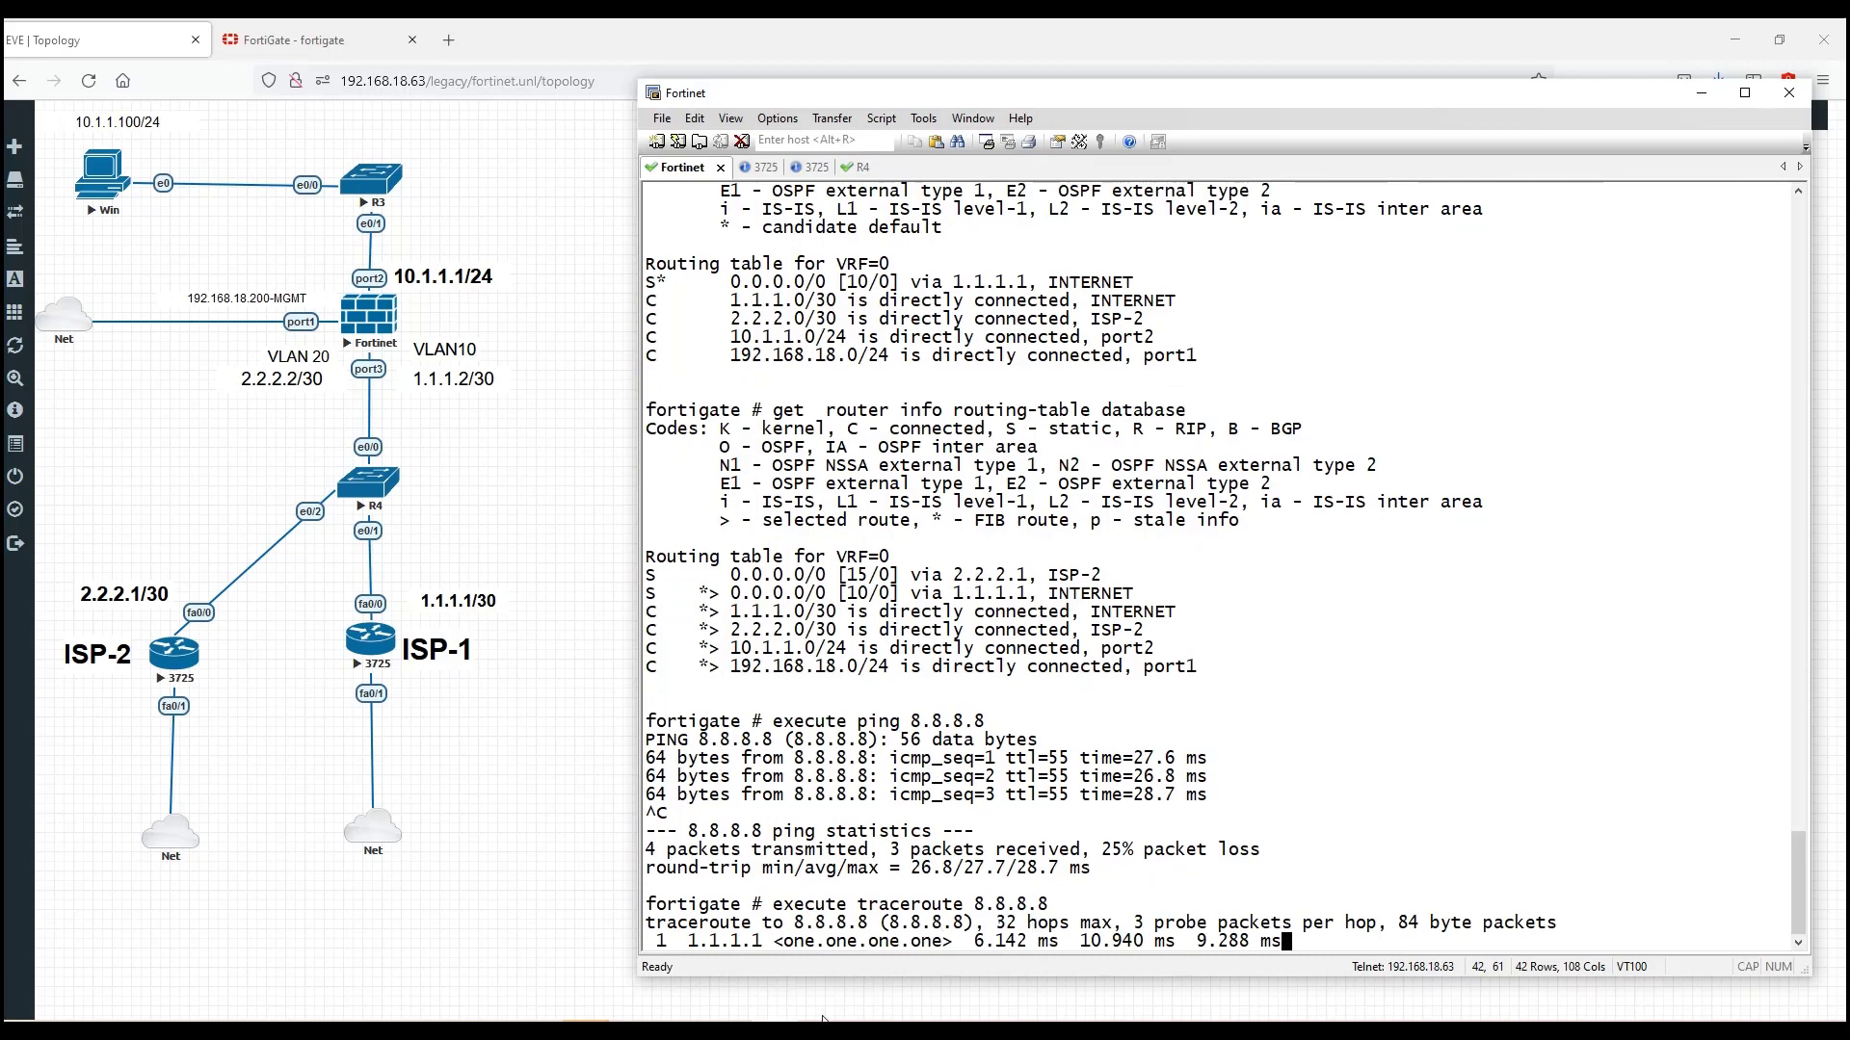
drag(682, 943, 767, 948)
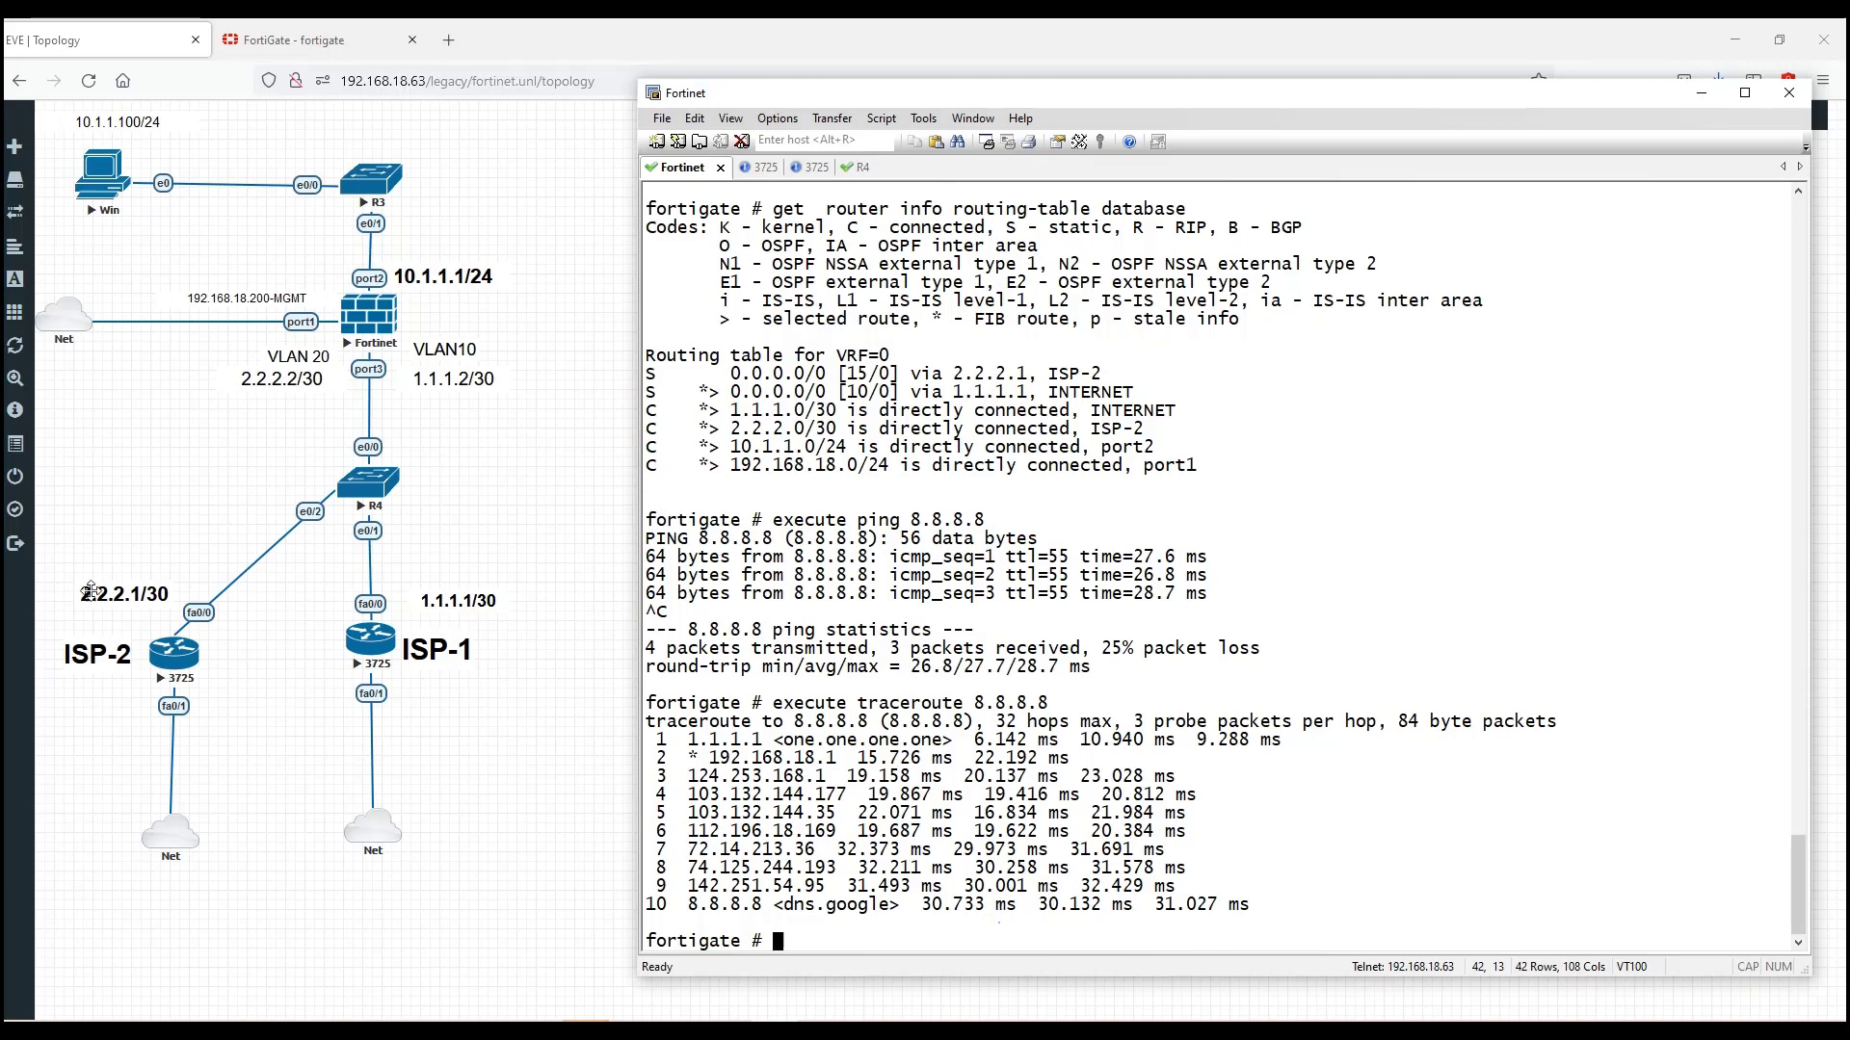
click(2, 289)
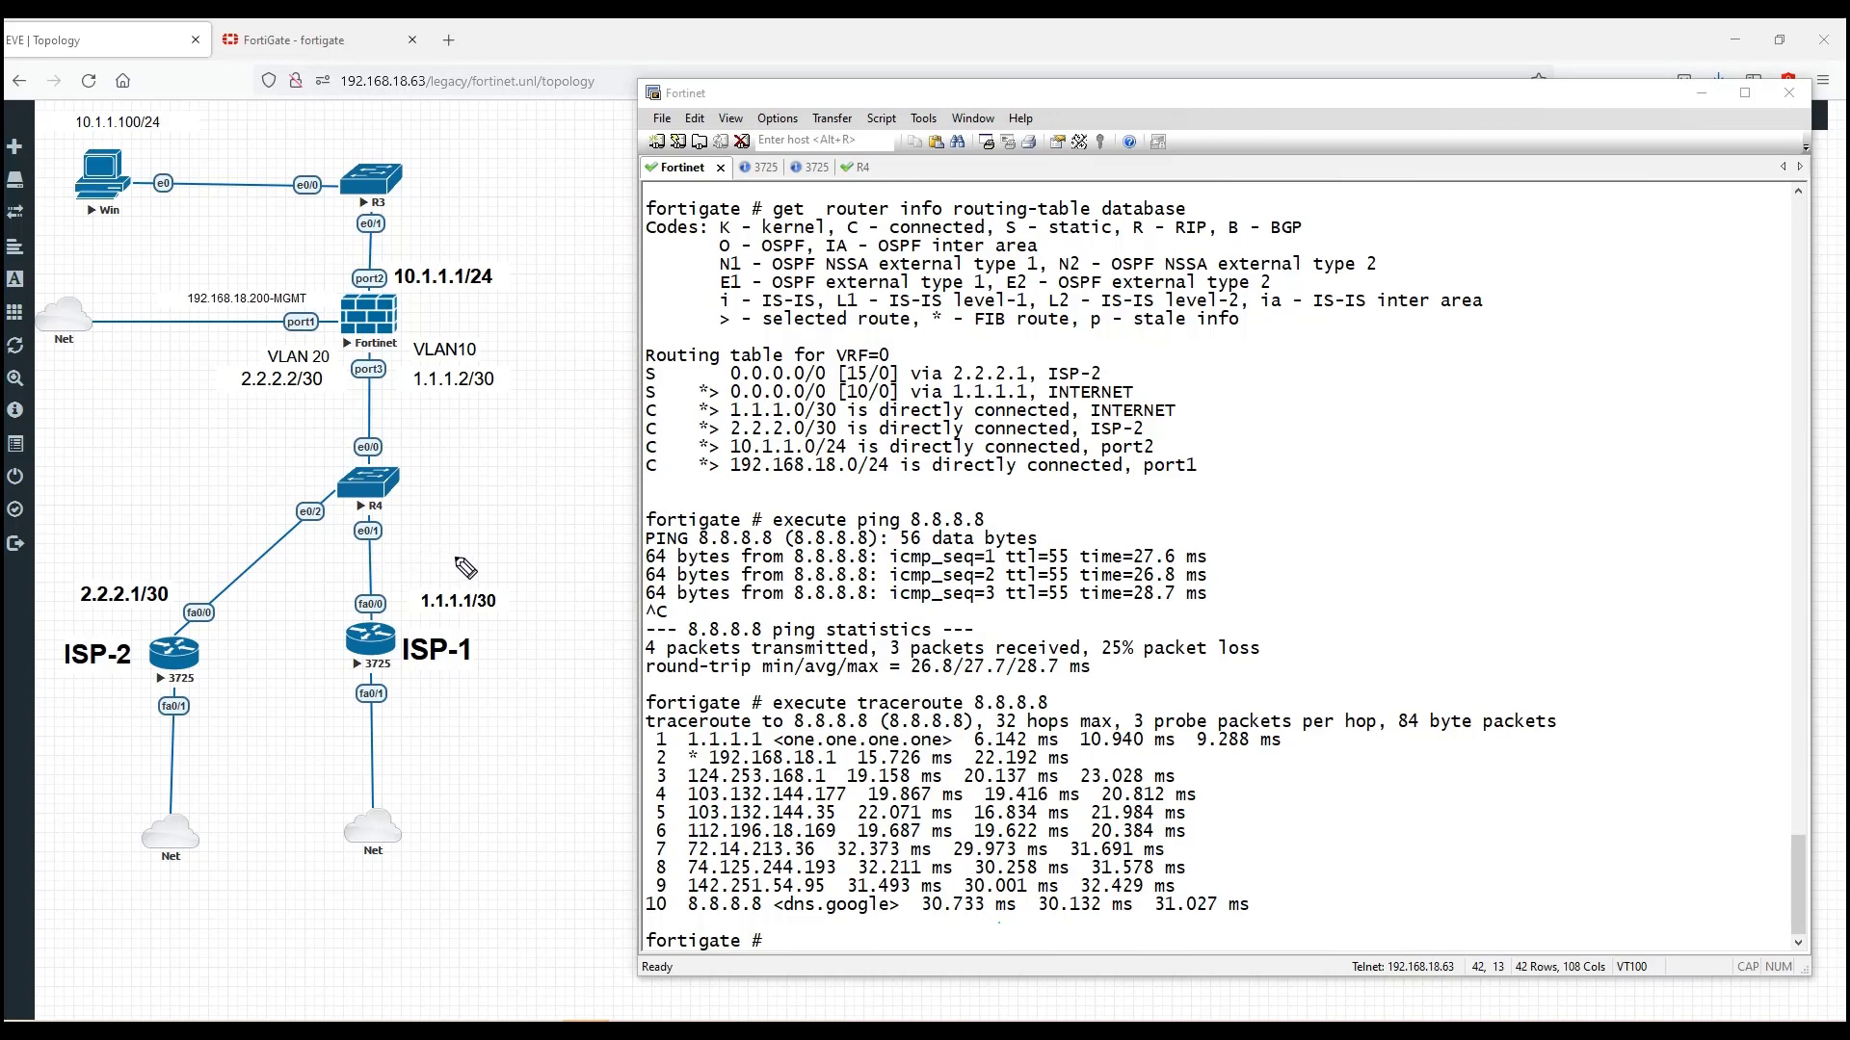
Step: Mark the ISP-1 fa0/0 and port3-to-R4 links and write UP beside VLAN10 on the topology
mouse_move(343, 597)
mouse_down()
mouse_move(389, 621)
mouse_move(344, 625)
mouse_up()
drag(392, 366, 393, 442)
drag(404, 359, 490, 356)
click(498, 363)
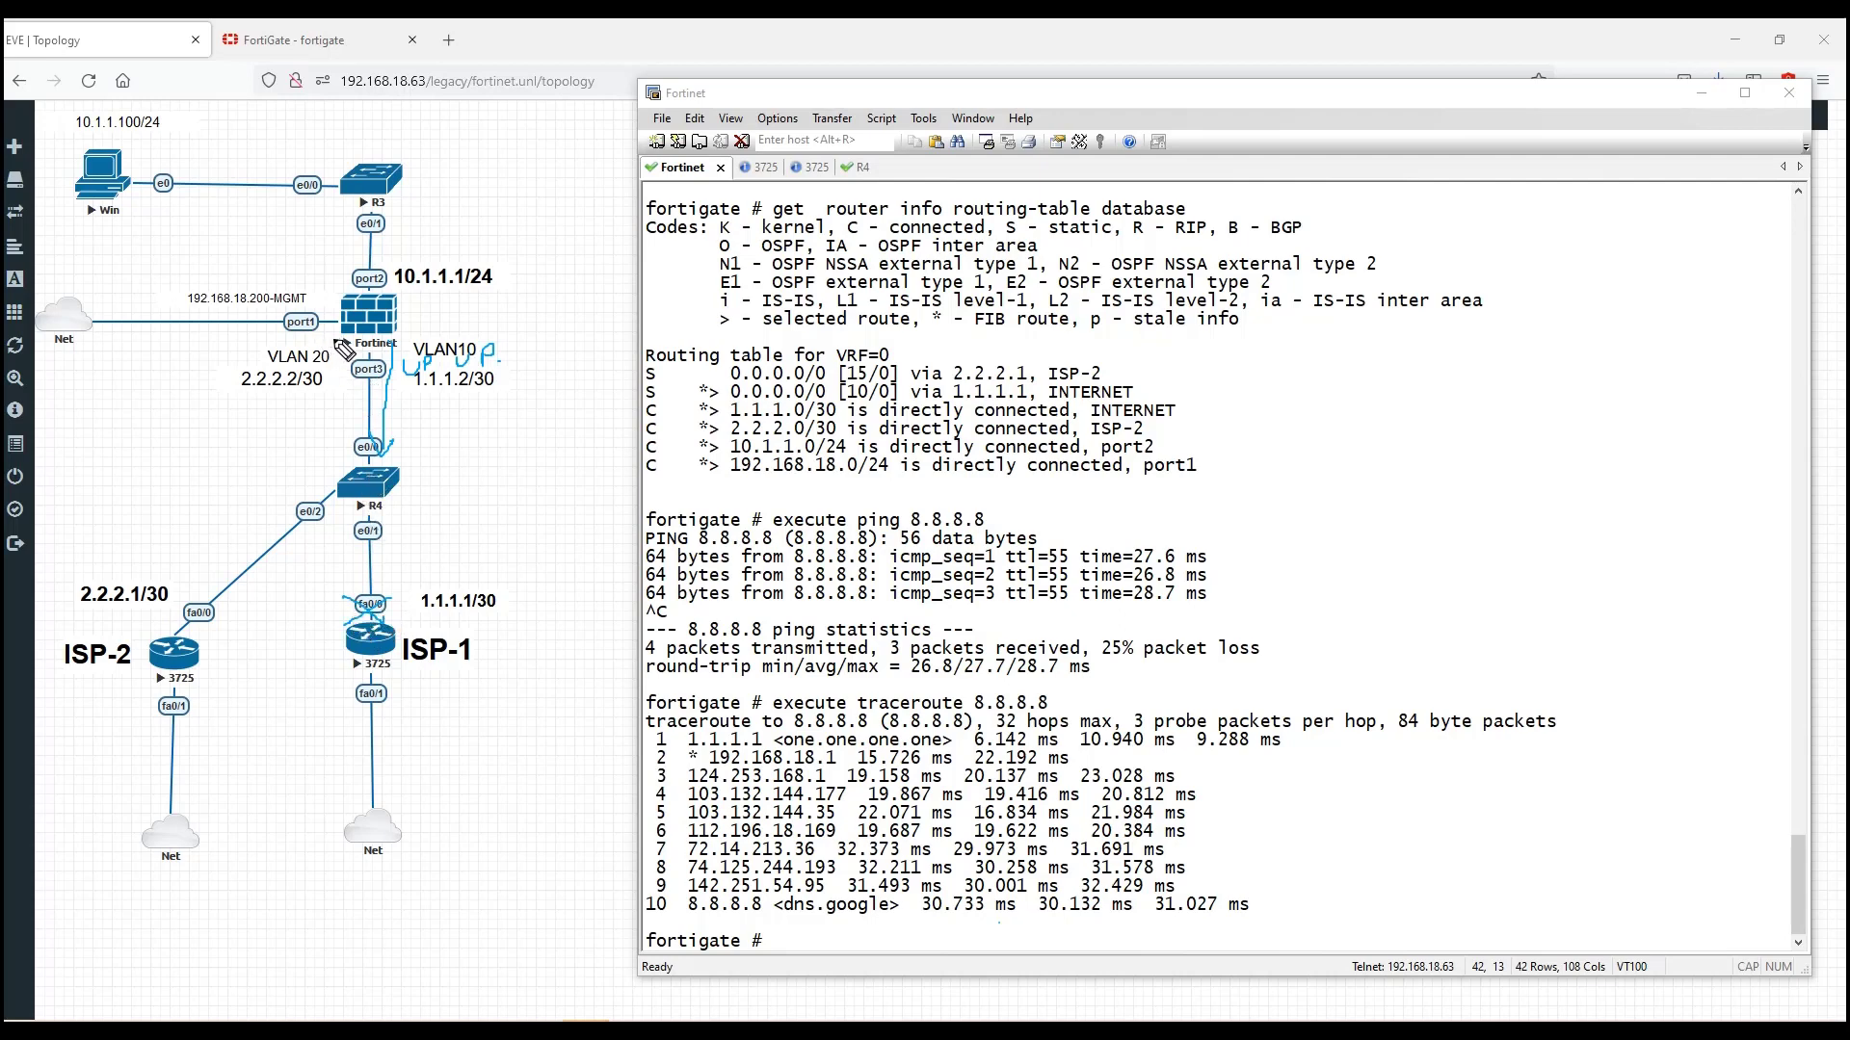
Step: Draw an arrow toward ISP-2, clear all annotations, and show the Link health monitor slide
mouse_move(334, 339)
mouse_down()
mouse_move(176, 545)
mouse_move(211, 546)
mouse_up()
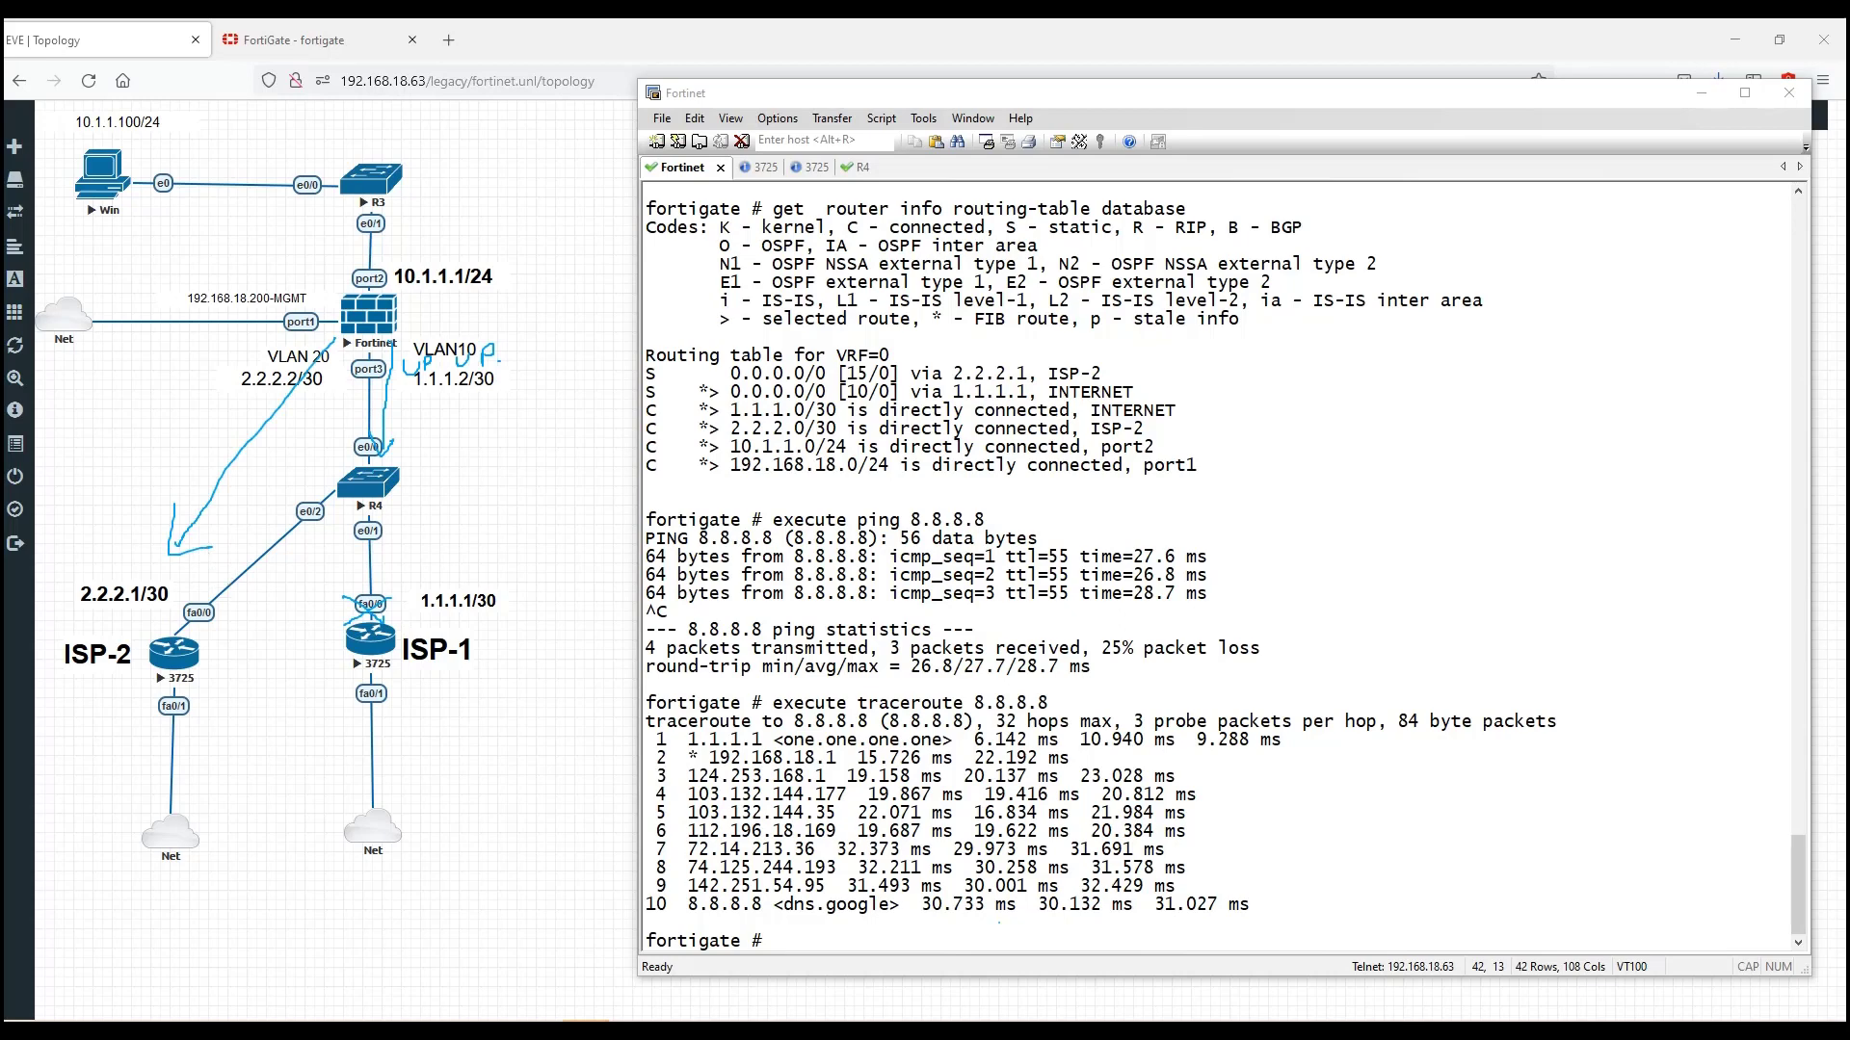
key(Escape)
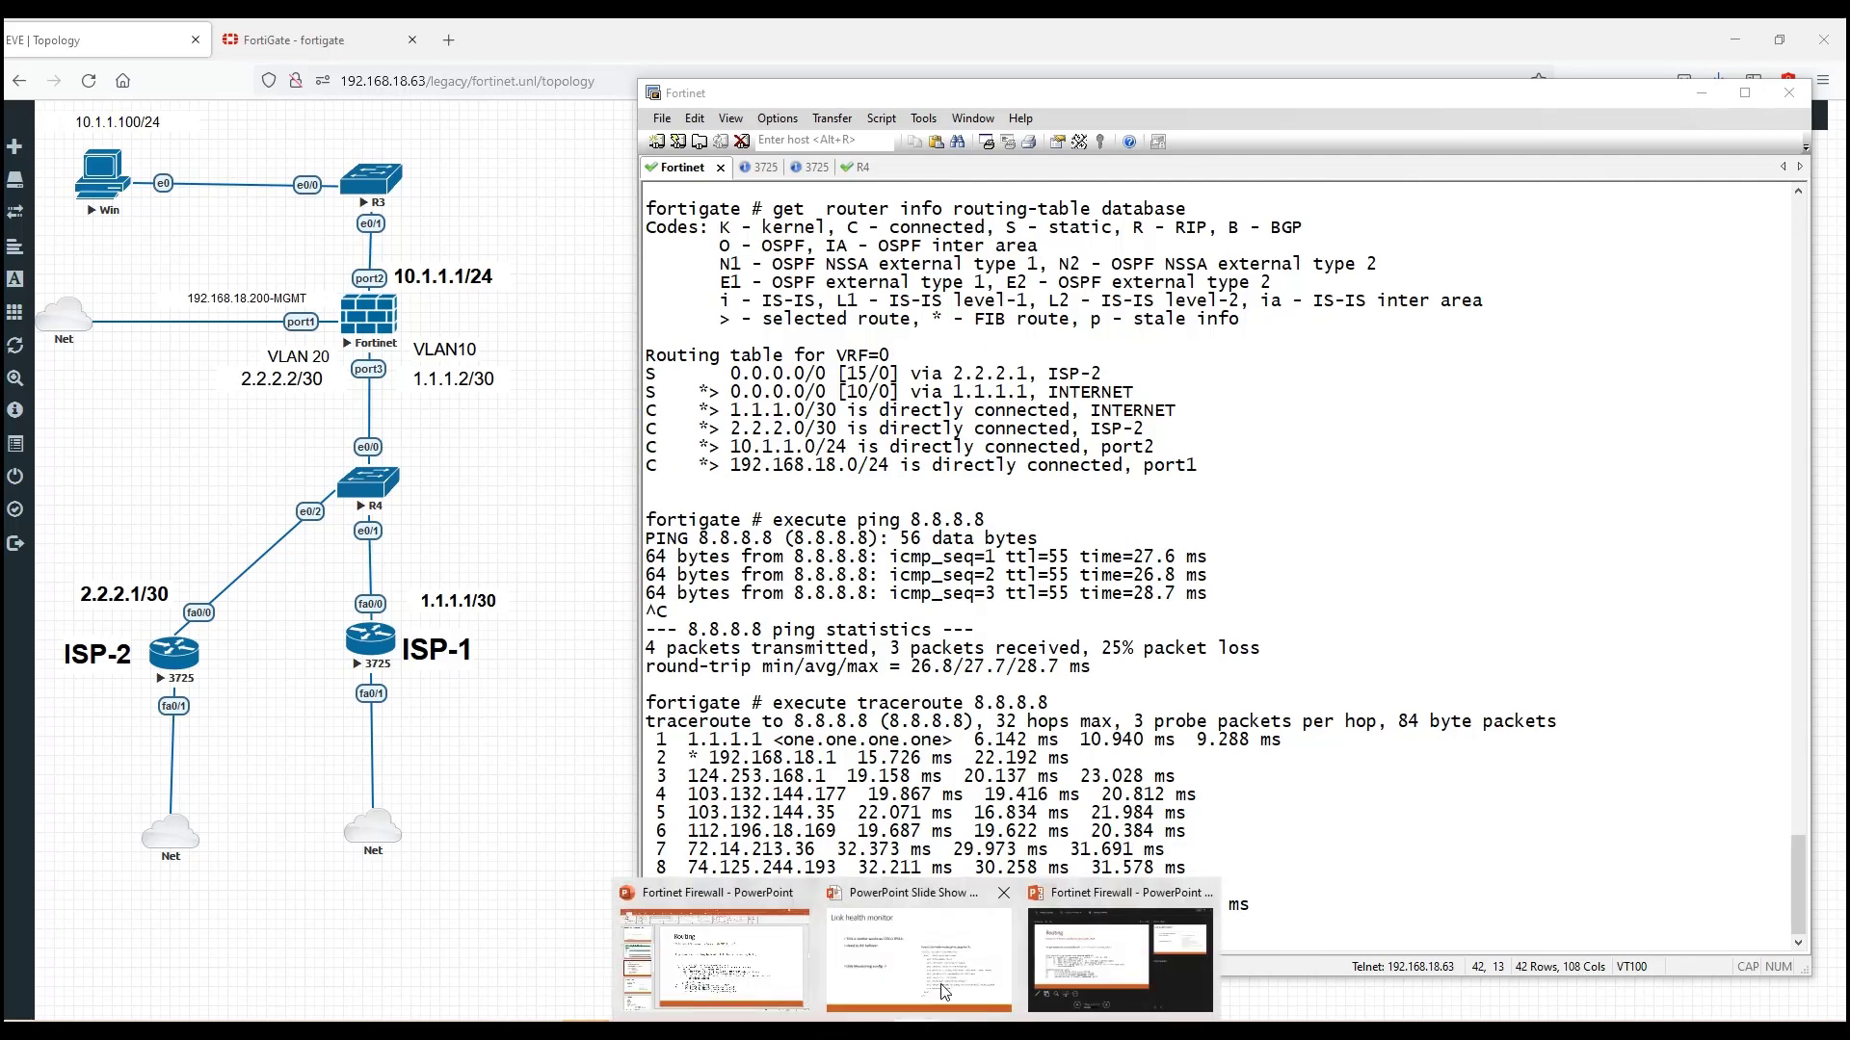
click(939, 992)
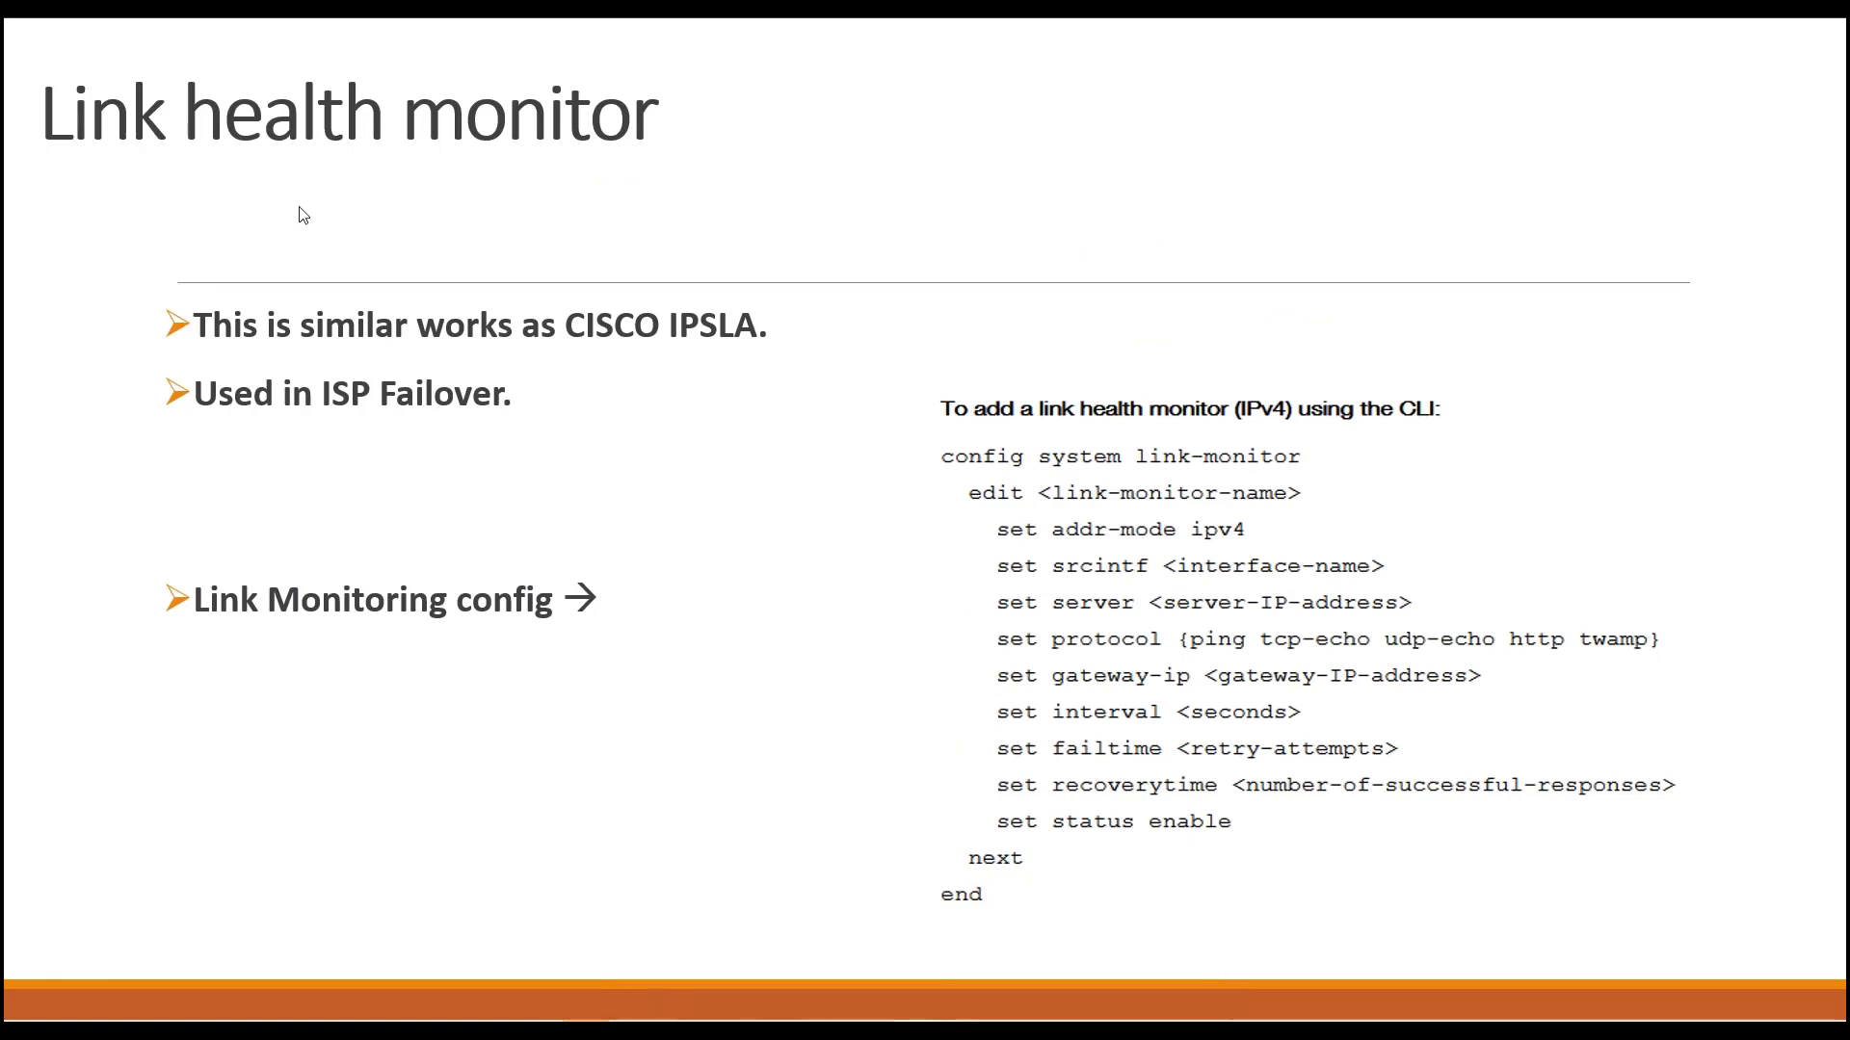